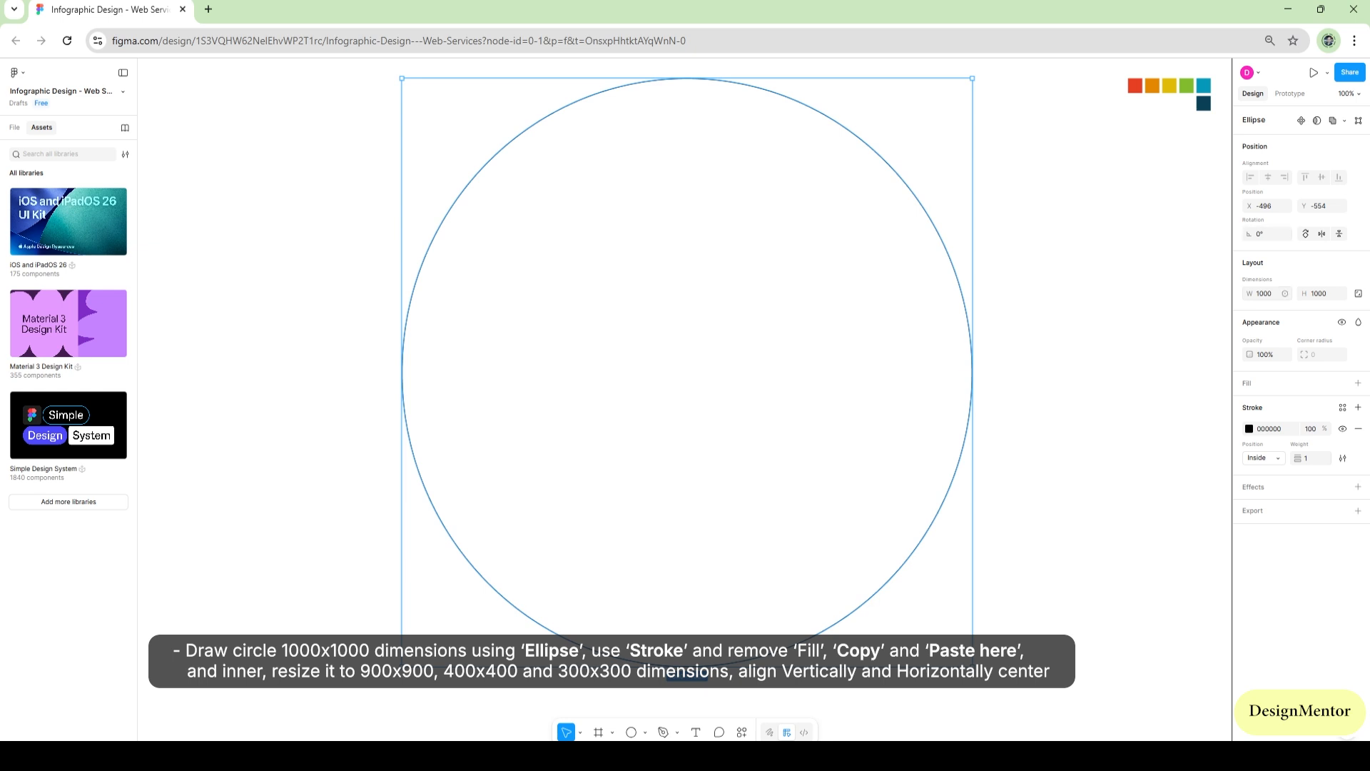
# Resize the circle copy to 900 × 900 and centre it inside the 1000 × 1000 circle
pyautogui.click(1264, 294)
pyautogui.write('900')
pyautogui.press('Tab')
pyautogui.write('9')
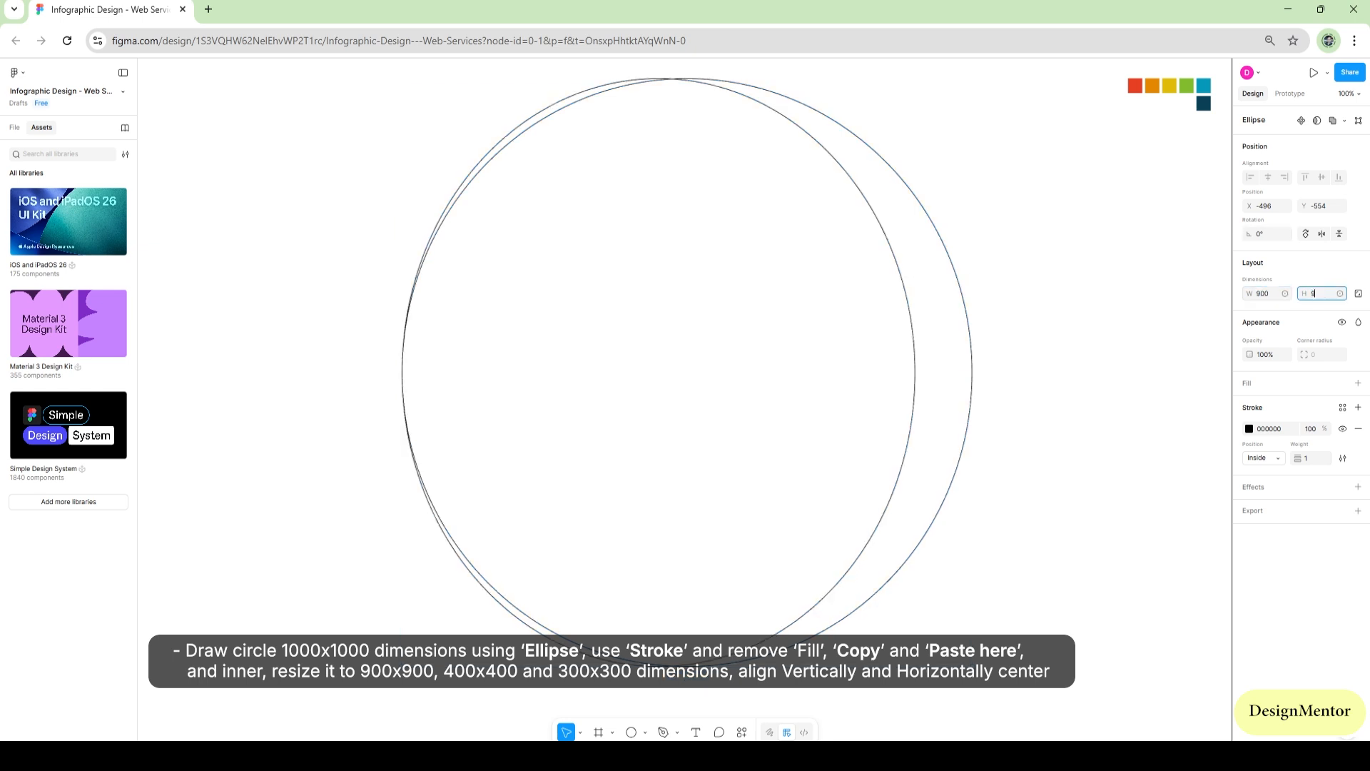
pyautogui.press('Return')
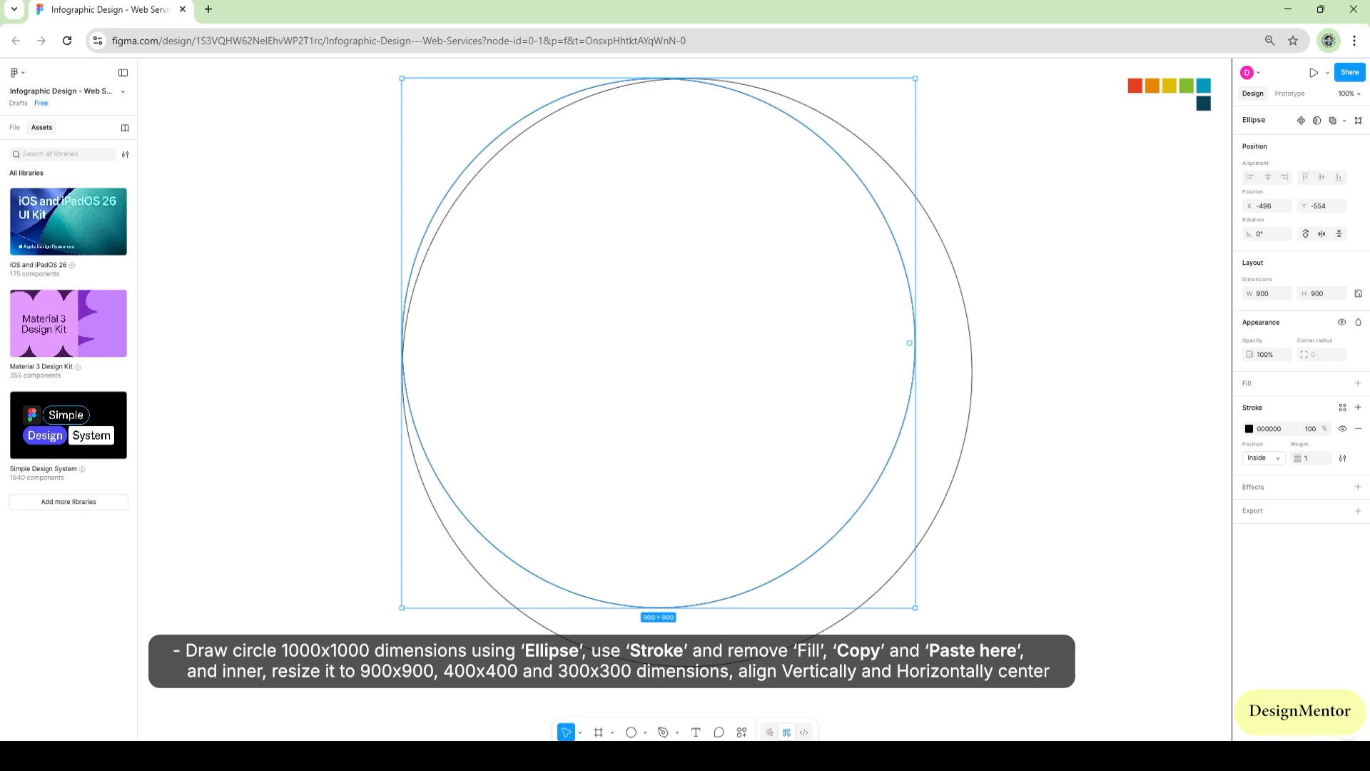
pyautogui.moveTo(658, 343); pyautogui.dragTo(687, 372)
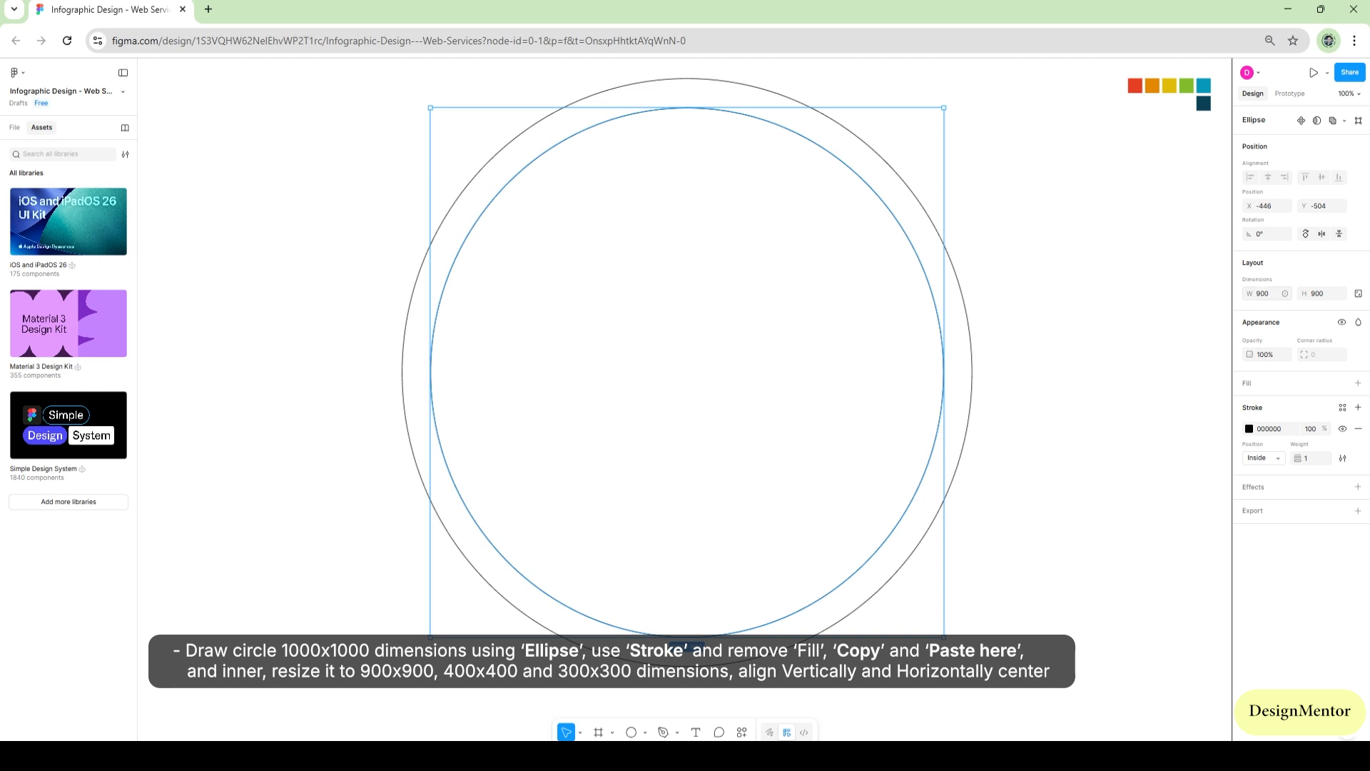
# Resize the next circle copy to 400 × 400 and centre it inside the 900 × 900 circle
pyautogui.click(1263, 293)
pyautogui.write('4')
pyautogui.press('Tab')
pyautogui.write('400')
pyautogui.press('Return')
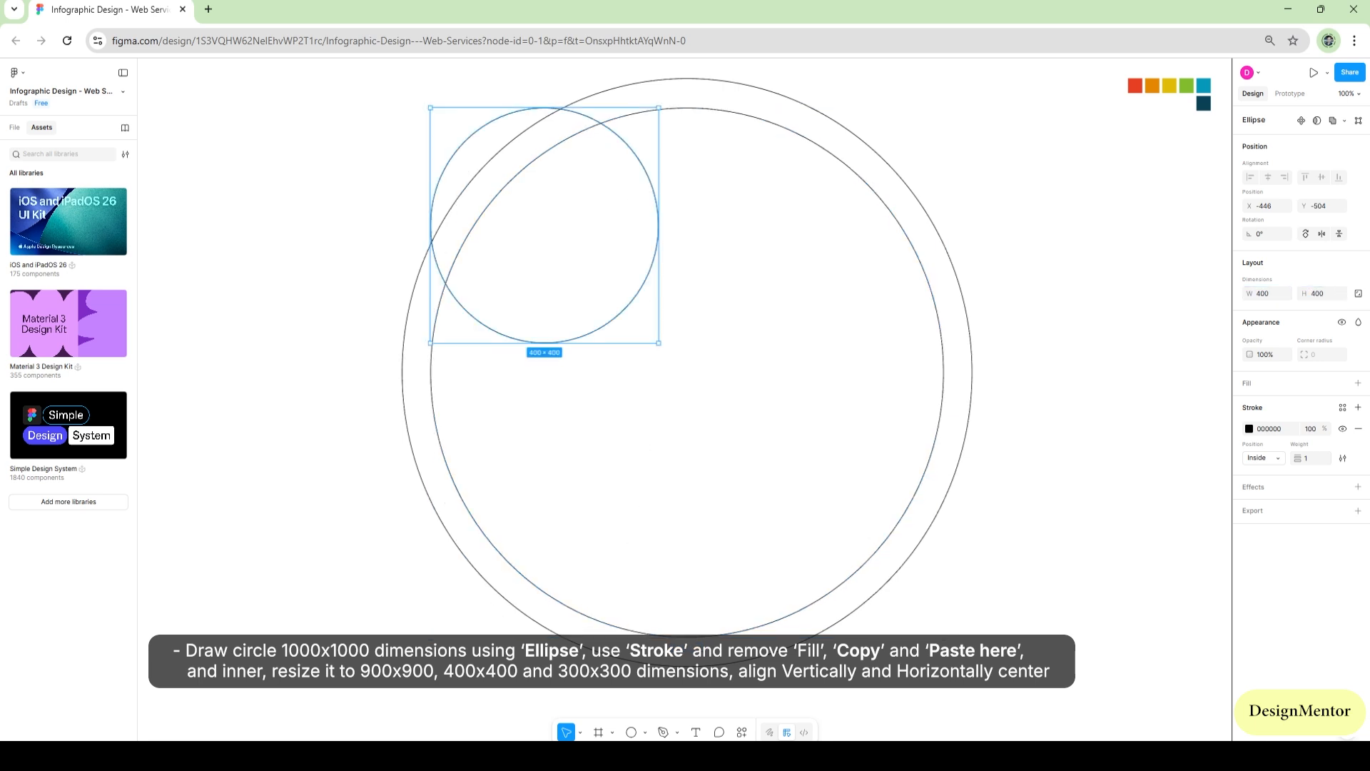
pyautogui.moveTo(545, 225); pyautogui.dragTo(687, 373)
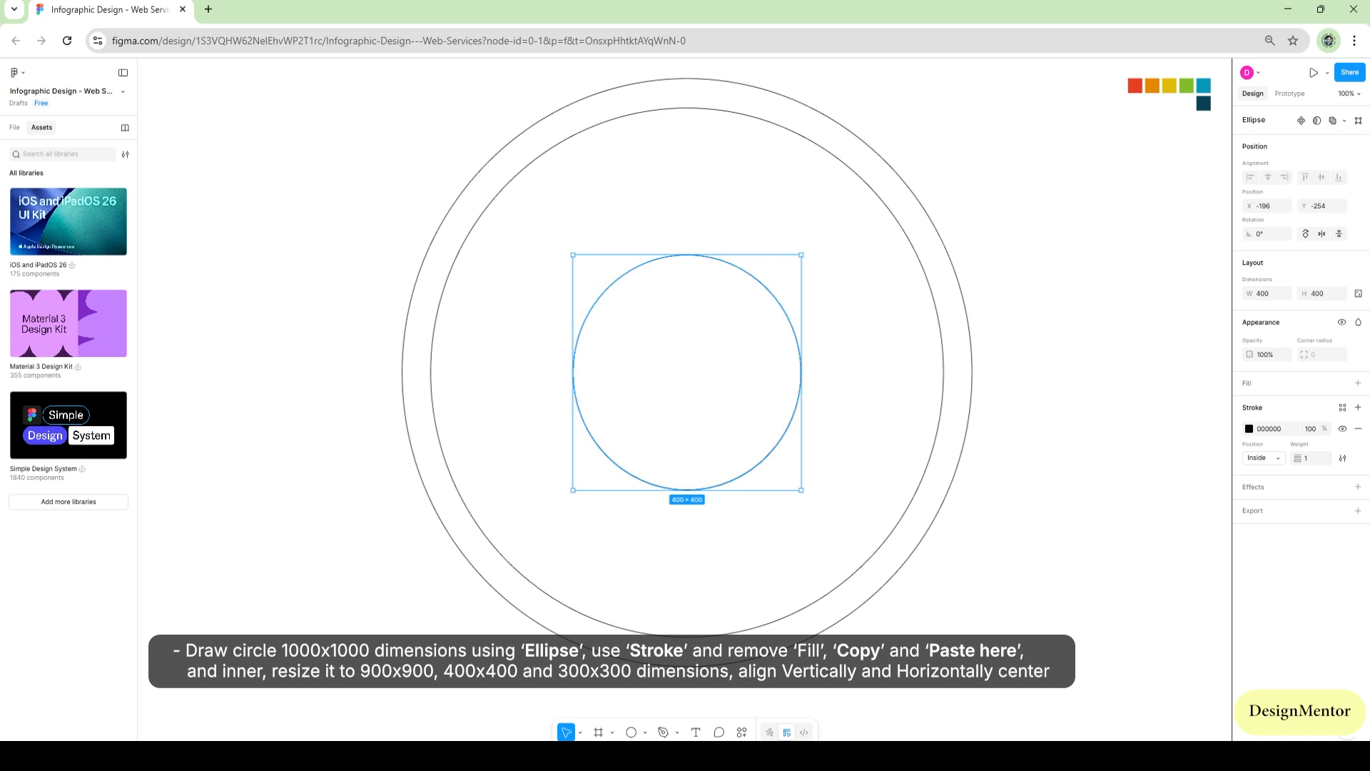
# Resize the last circle copy to 300 × 300 and centre it inside the 400 × 400 circle
pyautogui.click(1262, 293)
pyautogui.write('300')
pyautogui.press('Tab')
pyautogui.write('300')
pyautogui.press('Return')
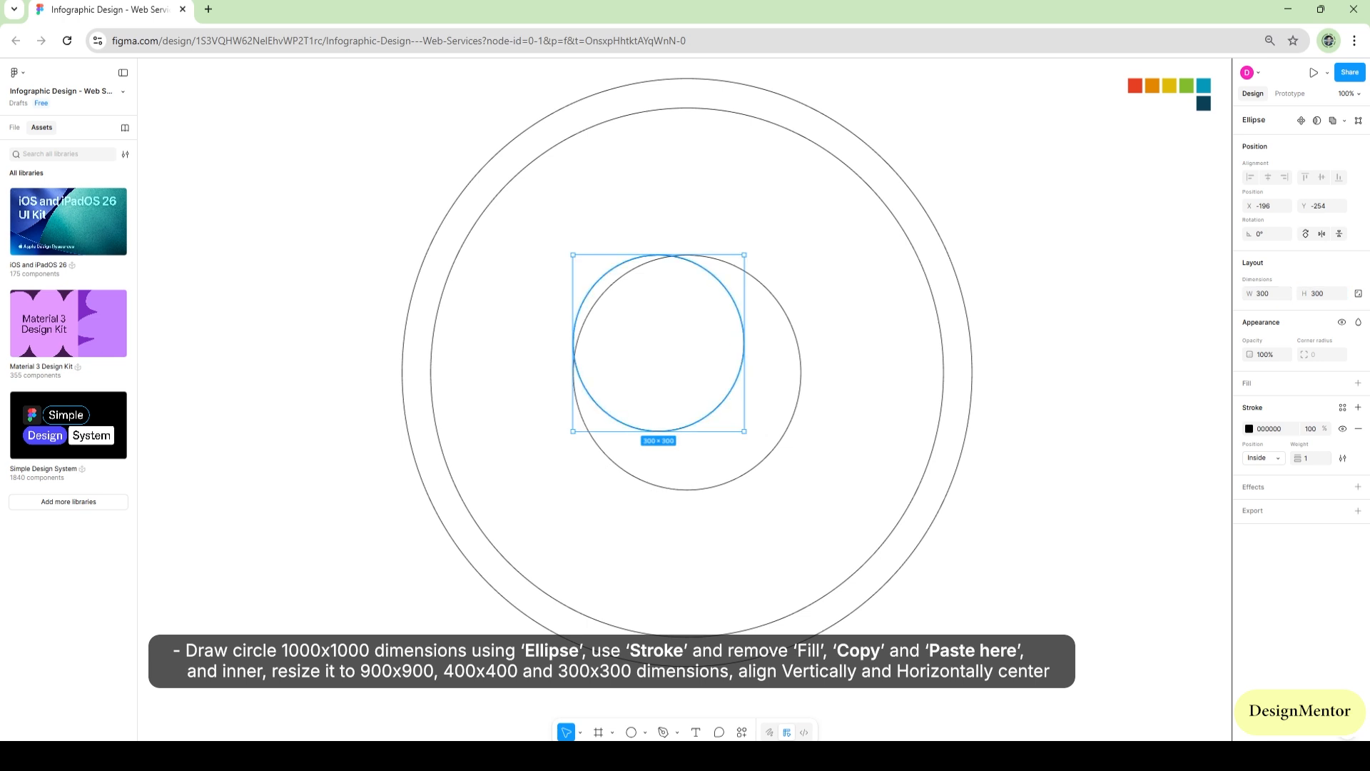
pyautogui.moveTo(715, 278); pyautogui.dragTo(743, 307)
pyautogui.click(842, 314)
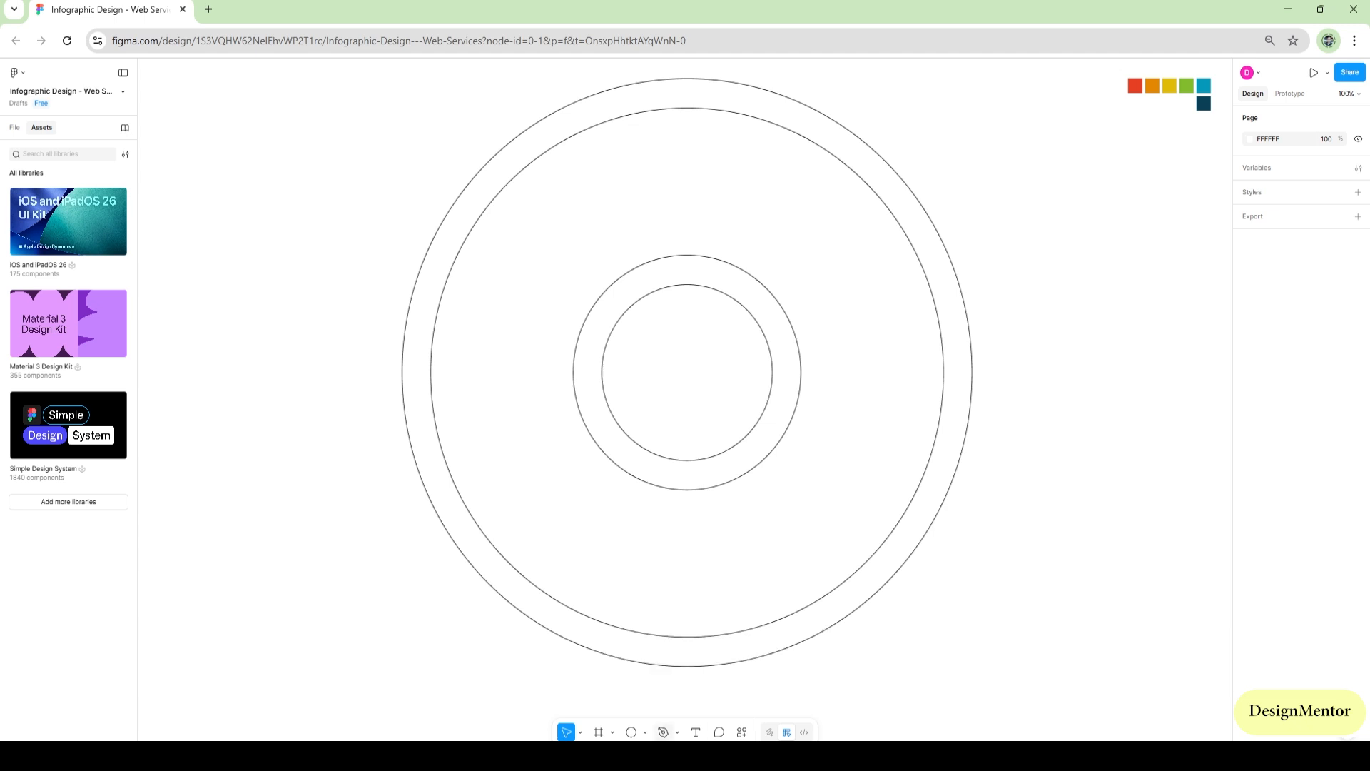
# Draw a vertical centre line about 378 long from just above the outer circle to just inside the innermost circle
pyautogui.click(645, 732)
pyautogui.click(671, 651)
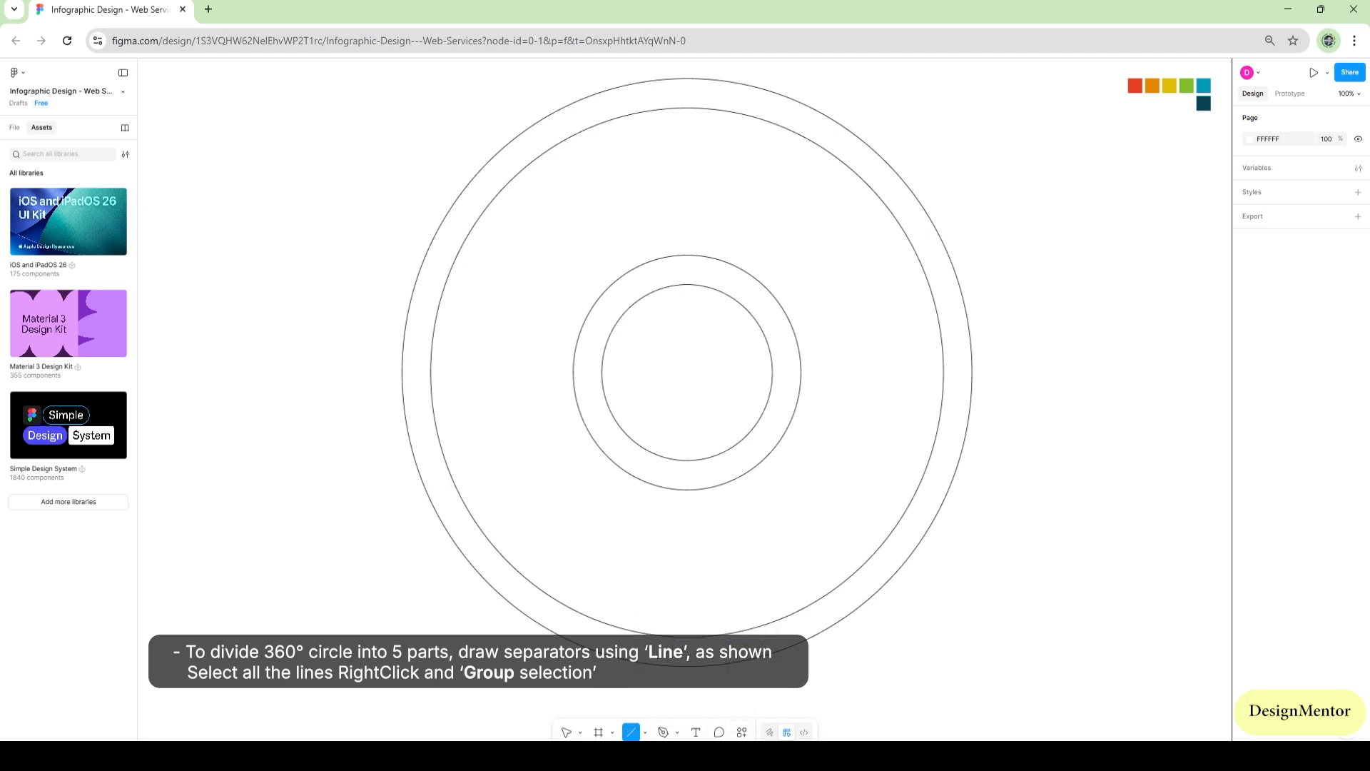
pyautogui.moveTo(687, 73); pyautogui.dragTo(687, 295)
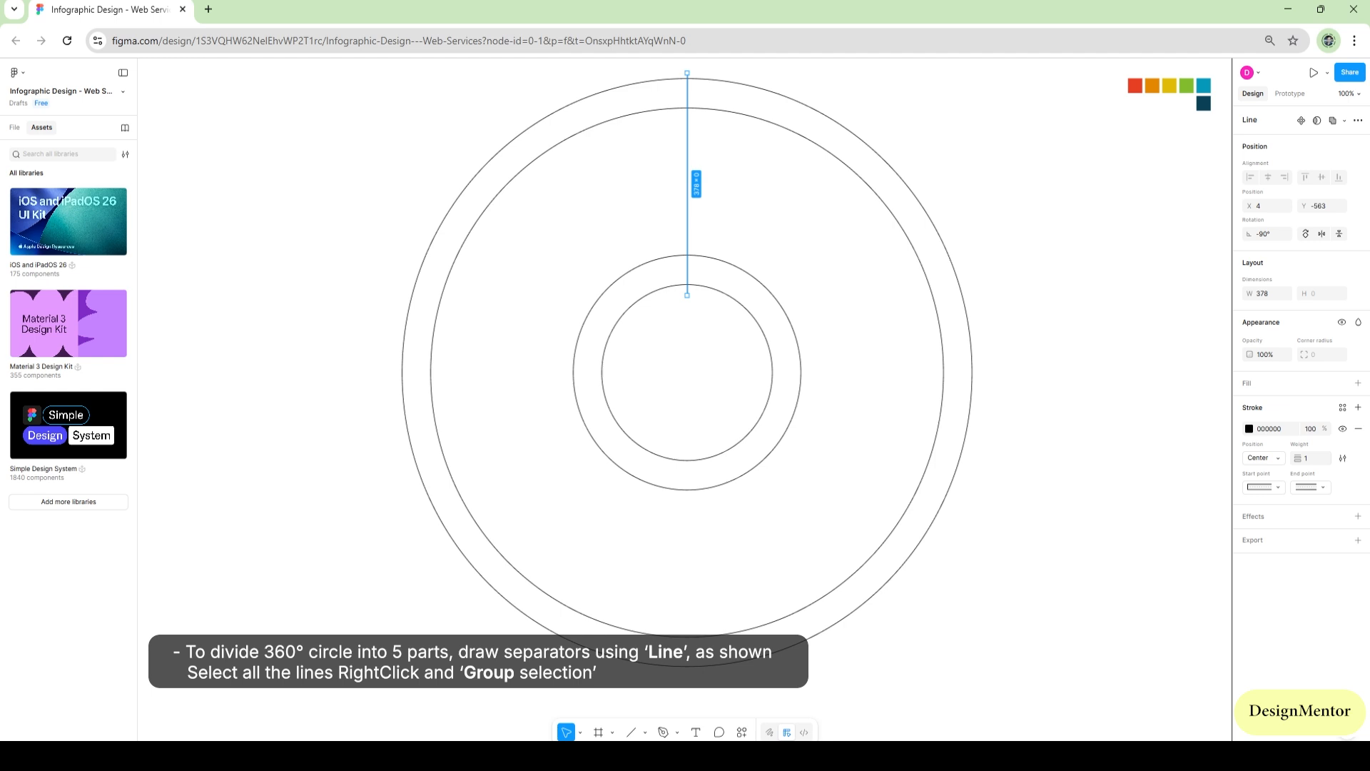
pyautogui.press('Escape')
# Move the vertical line 30 px left of the circles' centre to X -26
pyautogui.click(687, 184)
pyautogui.moveTo(687, 184); pyautogui.dragTo(687, 184)
pyautogui.hotkey('shift', 'Left')
pyautogui.hotkey('shift', 'Left')
pyautogui.hotkey('shift', 'Left')
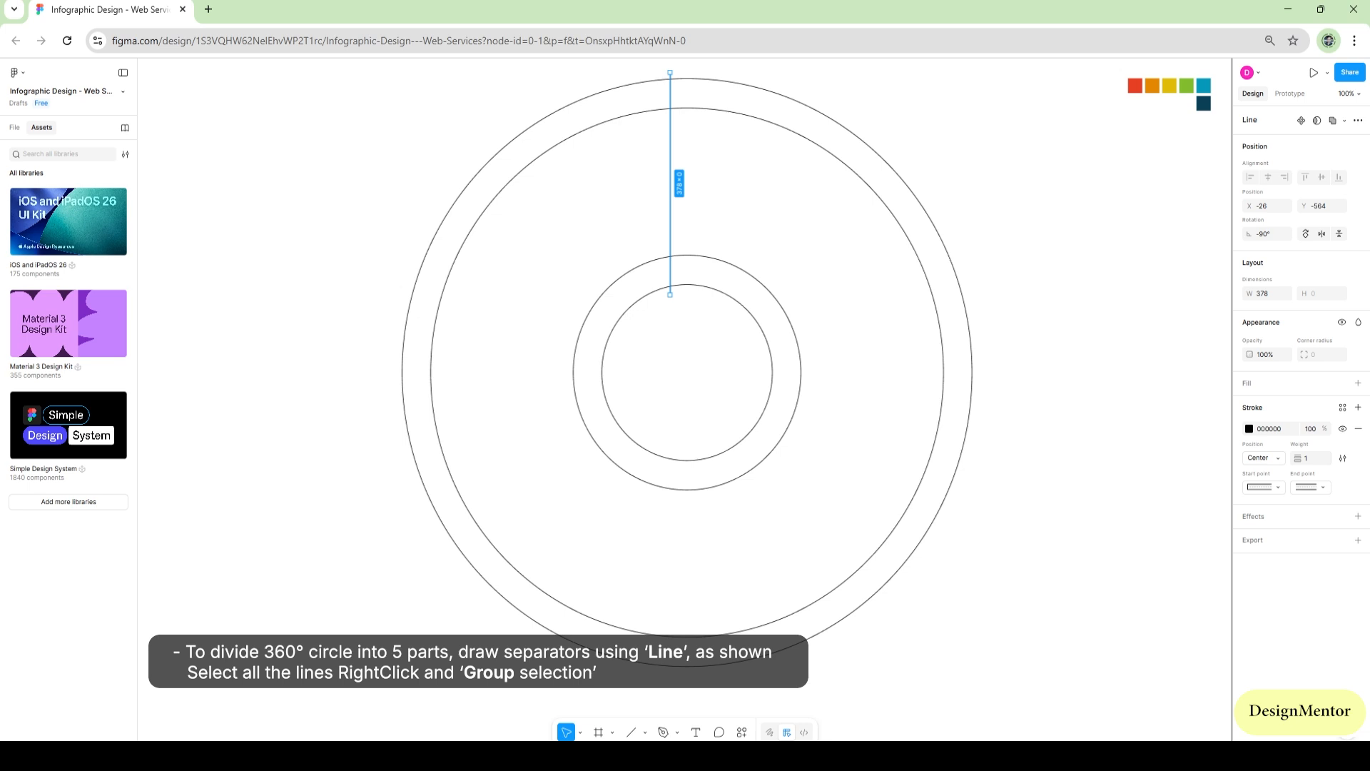
# Duplicate the vertical line and offset the copy 20 px further left
pyautogui.hotkey('ctrl', 'c')
pyautogui.hotkey('ctrl', 'v')
pyautogui.hotkey('shift', 'Left')
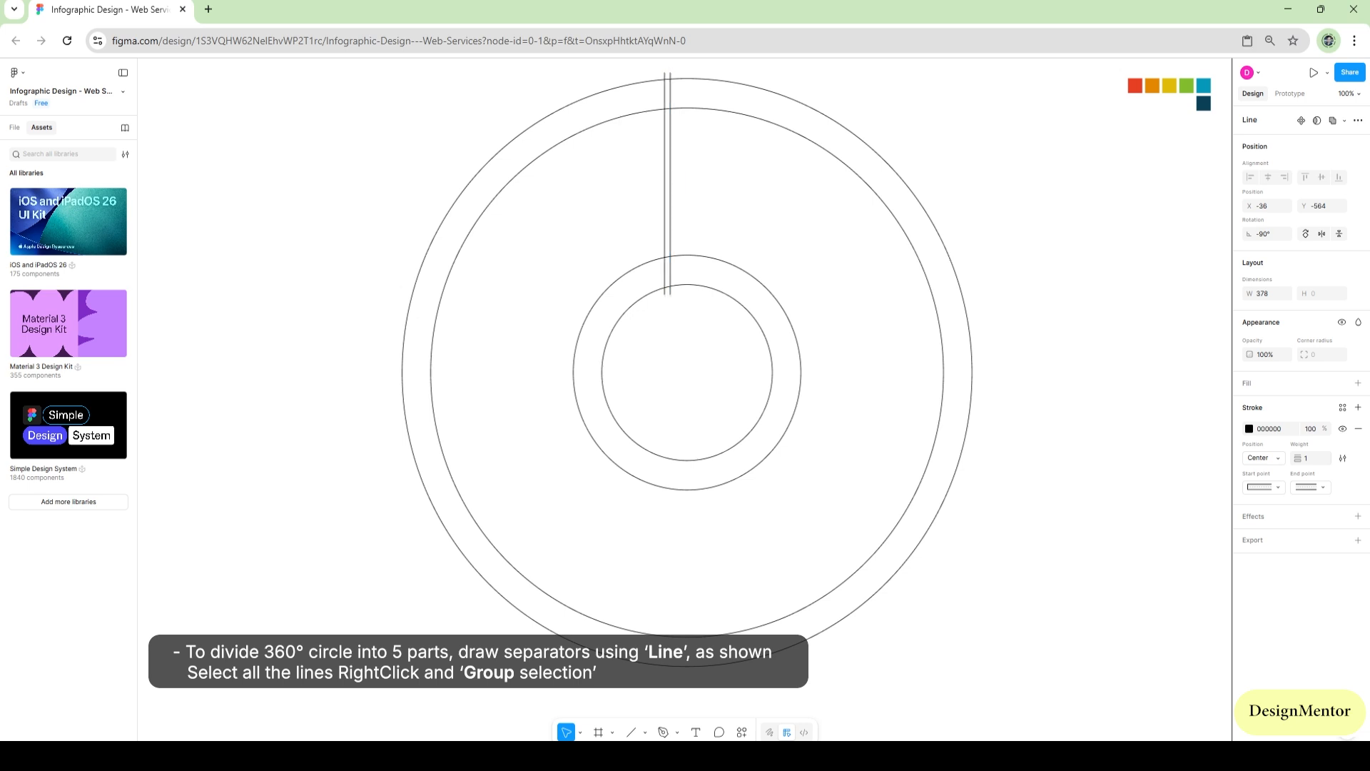
pyautogui.hotkey('shift', 'Left')
pyautogui.press('Escape')
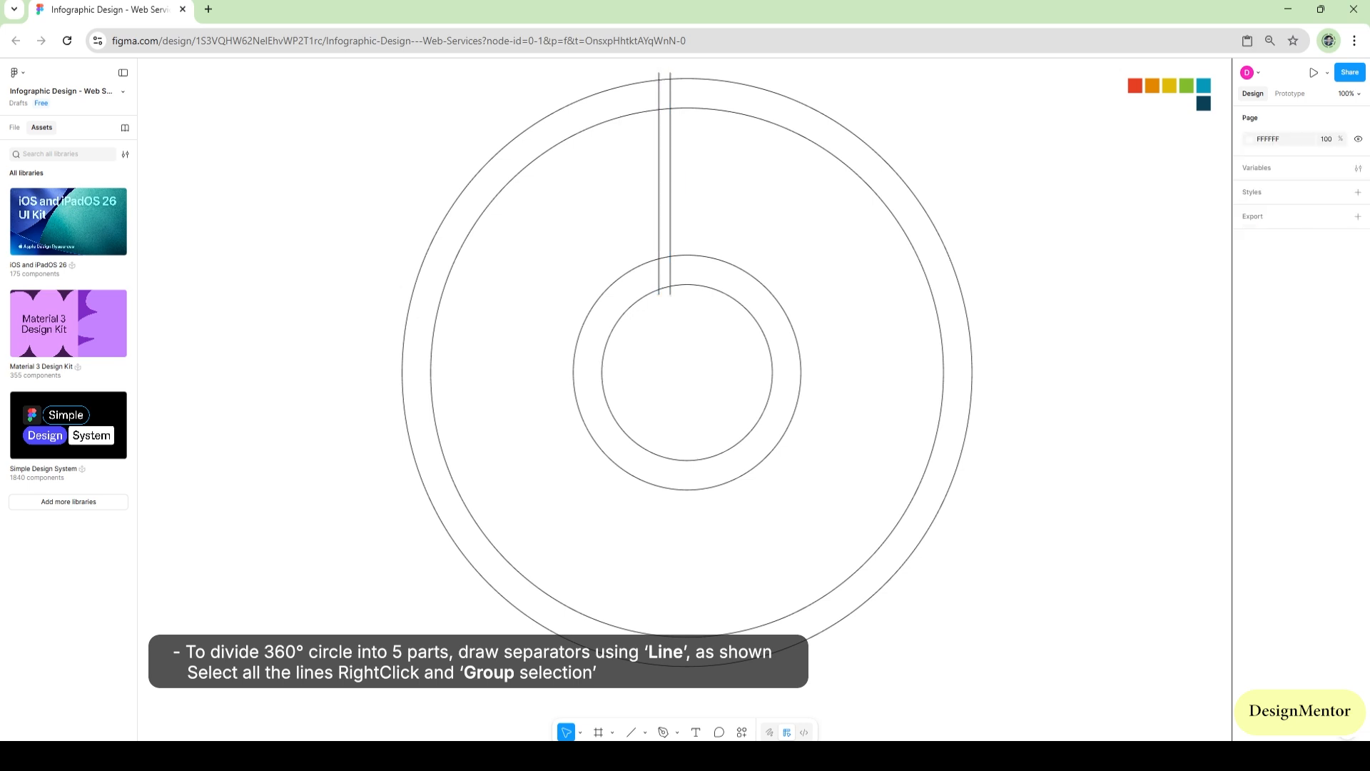
# Paste a copy of the line at X -26 and move it across the centre to X 34
pyautogui.click(670, 200)
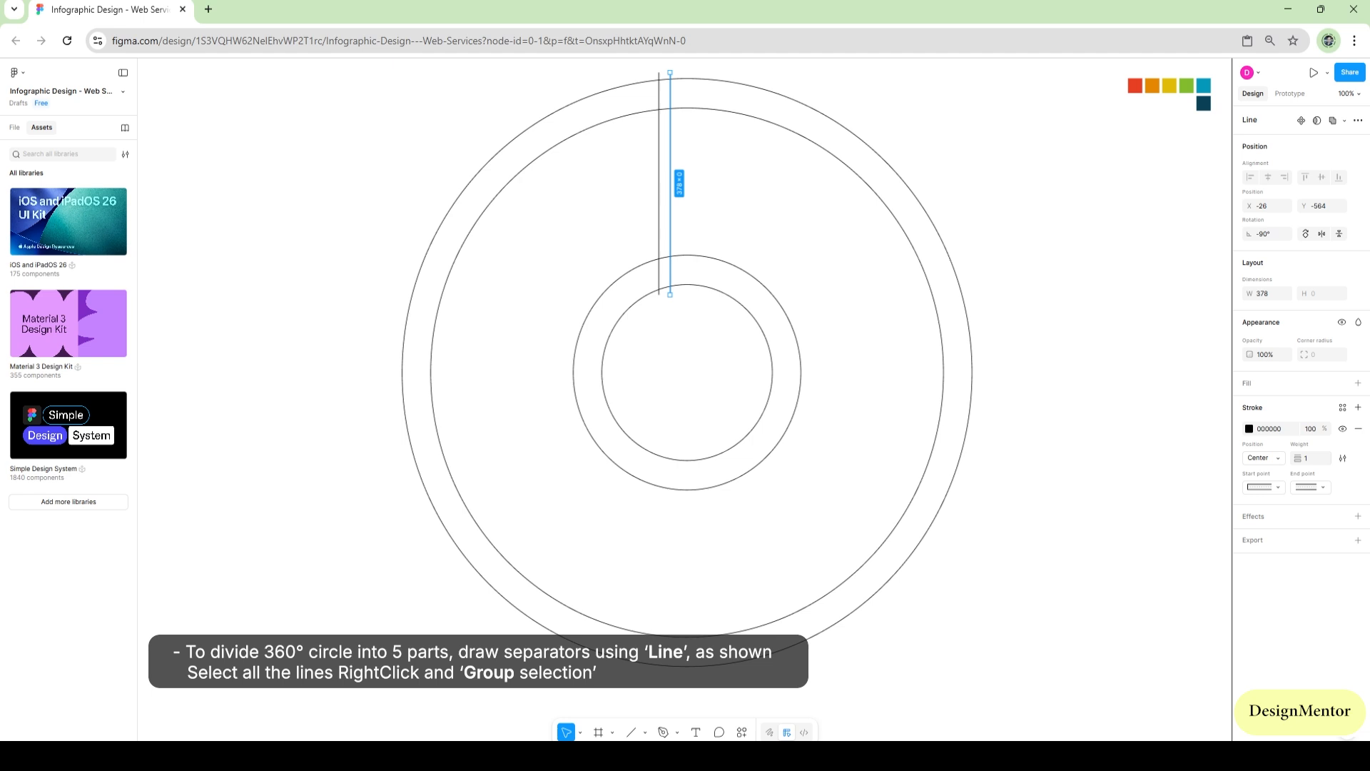
pyautogui.hotkey('ctrl', 'v')
pyautogui.hotkey('shift', 'Right')
pyautogui.hotkey('shift', 'Right')
pyautogui.hotkey('shift', 'Right')
pyautogui.hotkey('shift', 'Right')
pyautogui.hotkey('shift', 'Right')
pyautogui.hotkey('shift', 'Right')
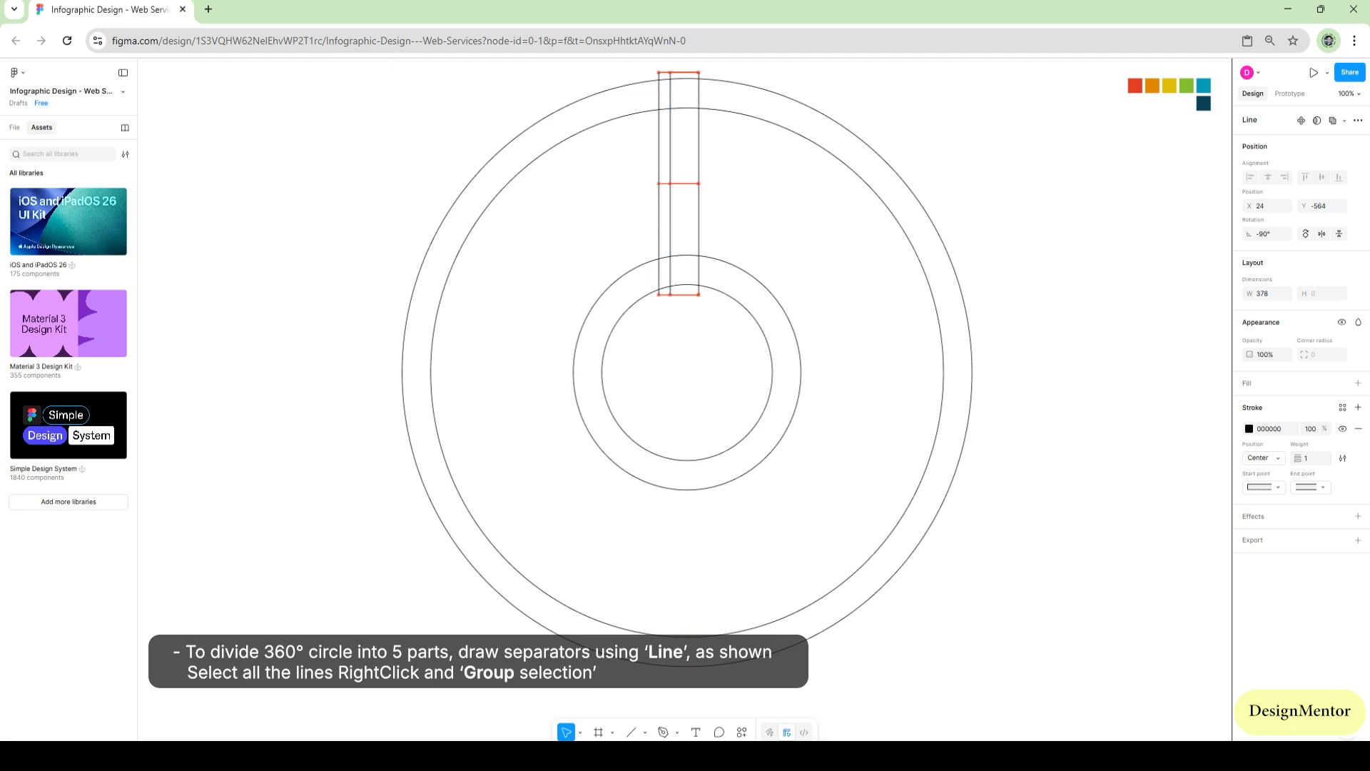
# Paste another line copy and offset it 20 px right of the line at X 34
pyautogui.hotkey('ctrl', 'v')
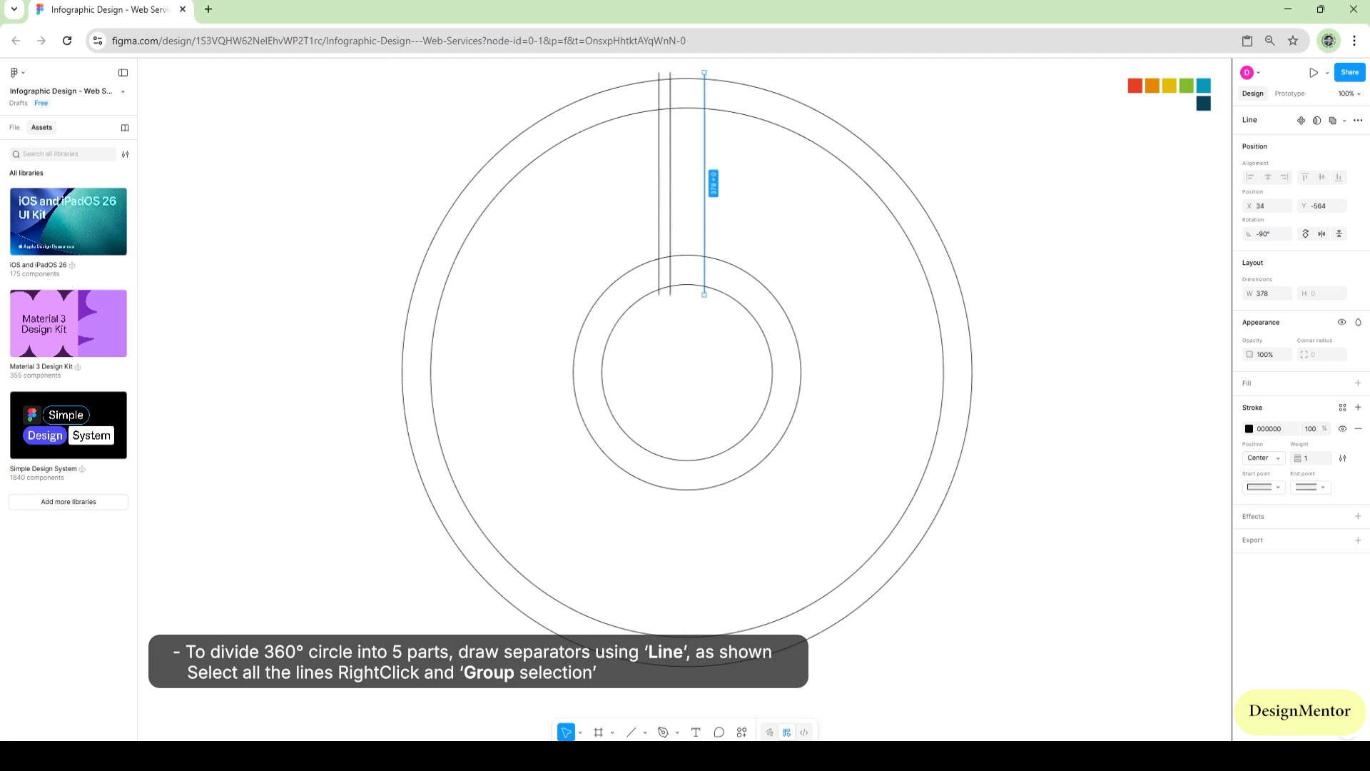
pyautogui.hotkey('shift', 'Right')
pyautogui.hotkey('shift', 'Right')
pyautogui.press('Escape')
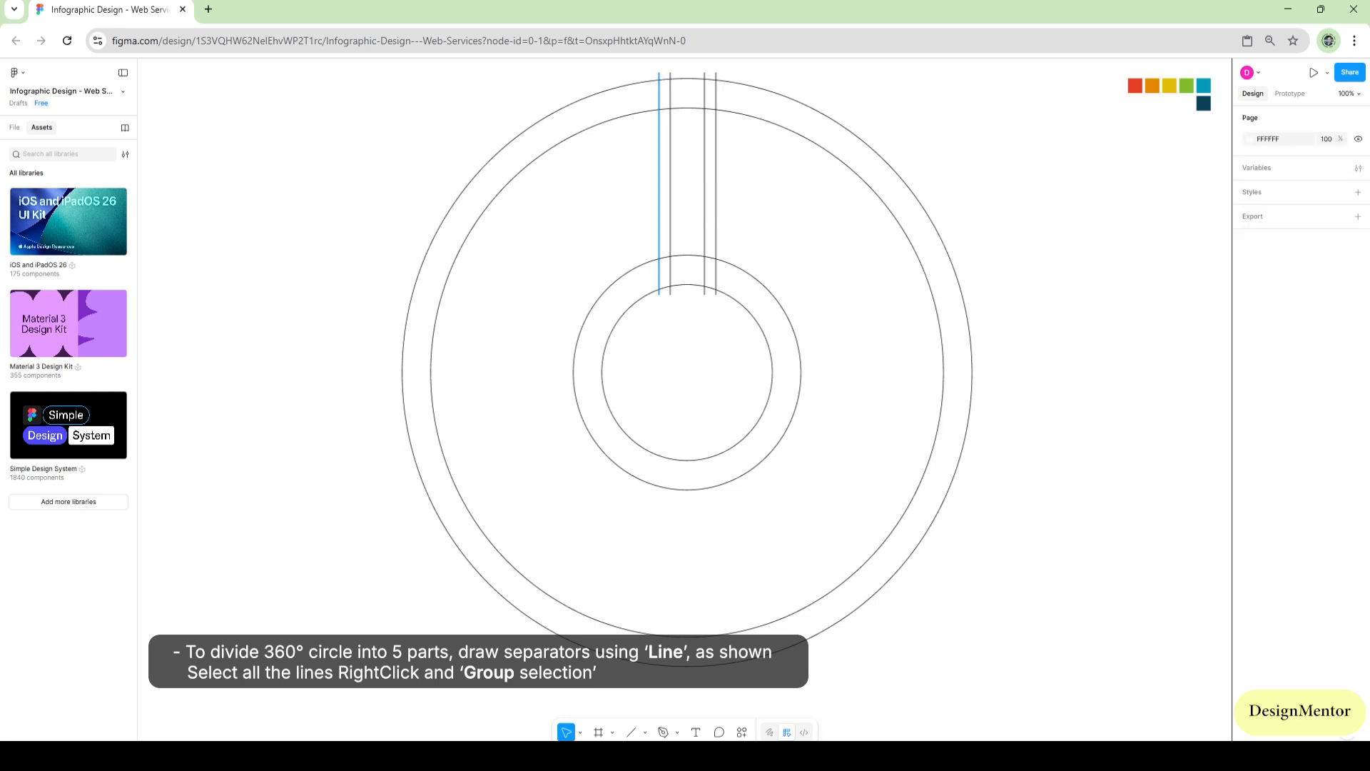
# Group the four vertical separator lines
pyautogui.click(658, 183)
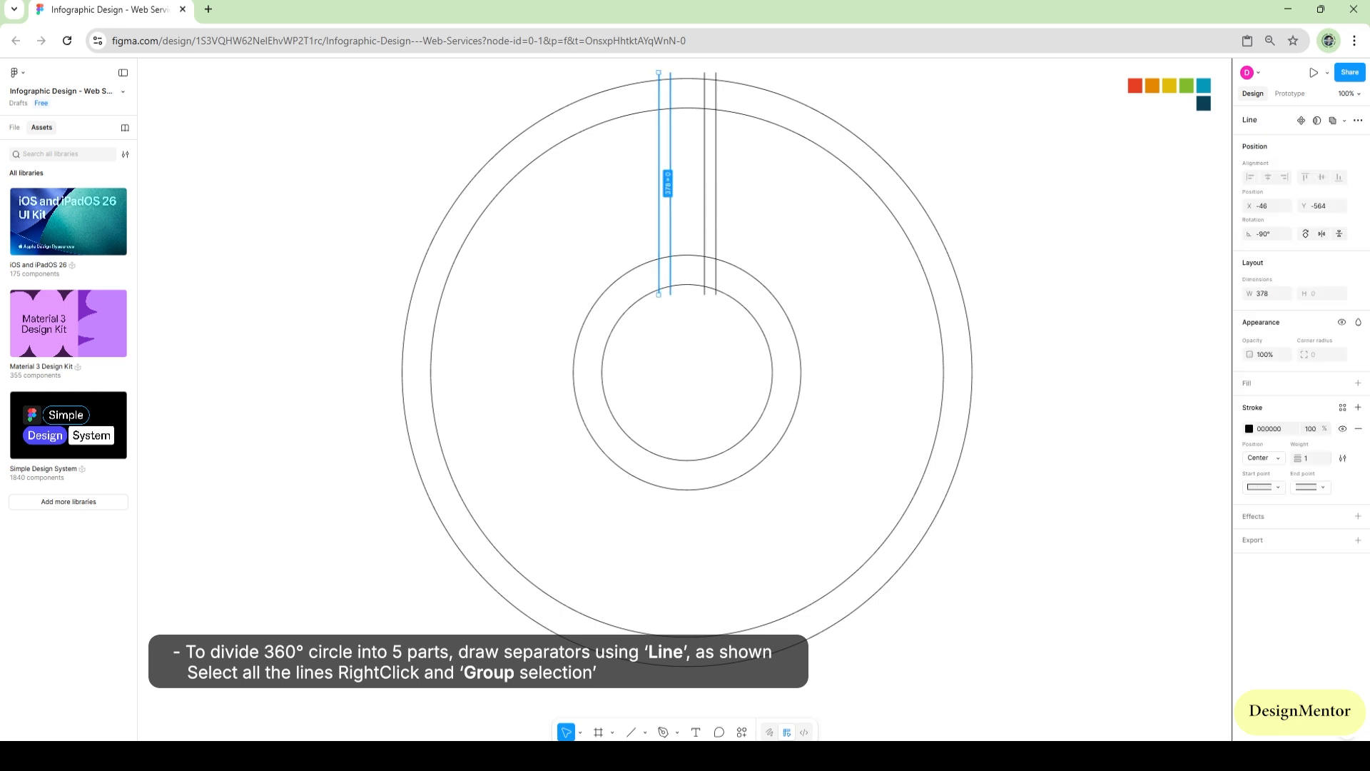
pyautogui.keyDown('shift'); pyautogui.click(670, 184); pyautogui.keyUp('shift')
pyautogui.keyDown('shift'); pyautogui.click(704, 183); pyautogui.keyUp('shift')
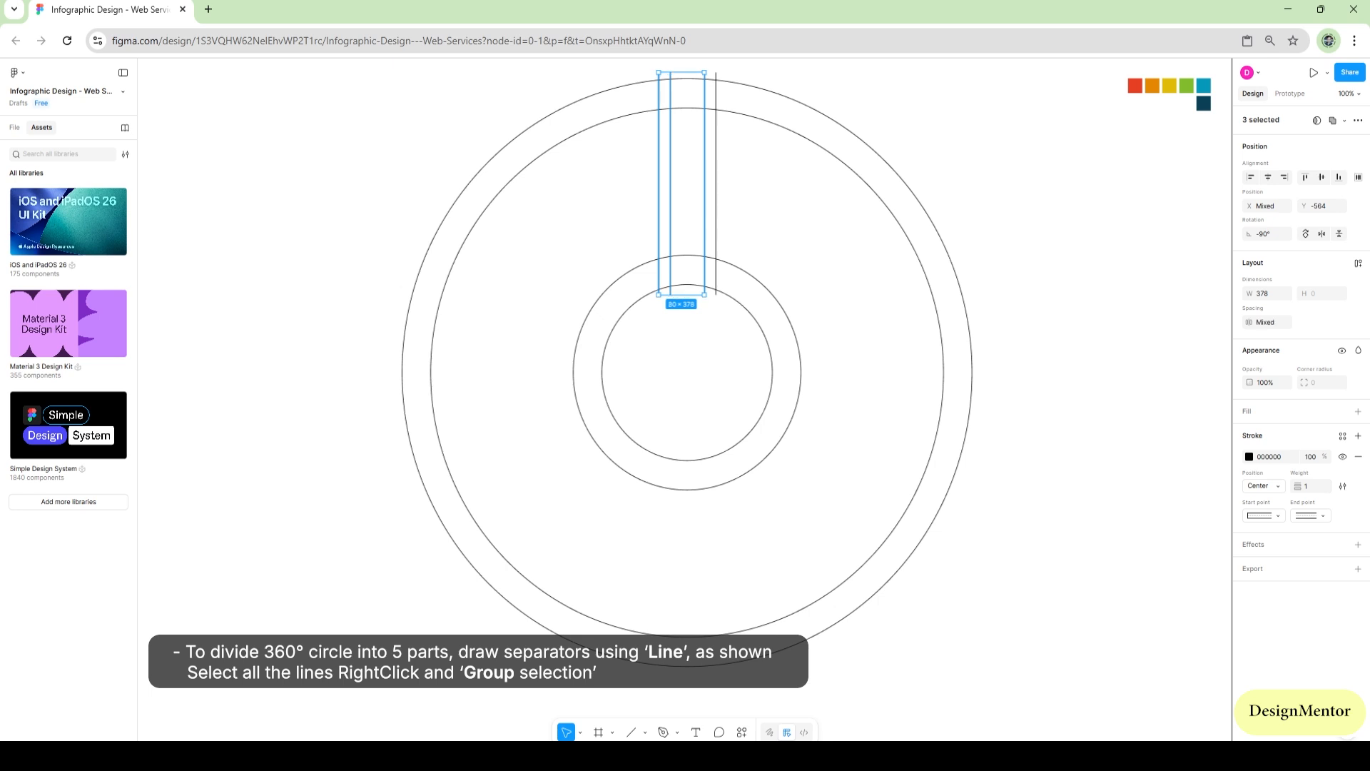
pyautogui.keyDown('shift'); pyautogui.click(715, 184); pyautogui.keyUp('shift')
pyautogui.rightClick(720, 192)
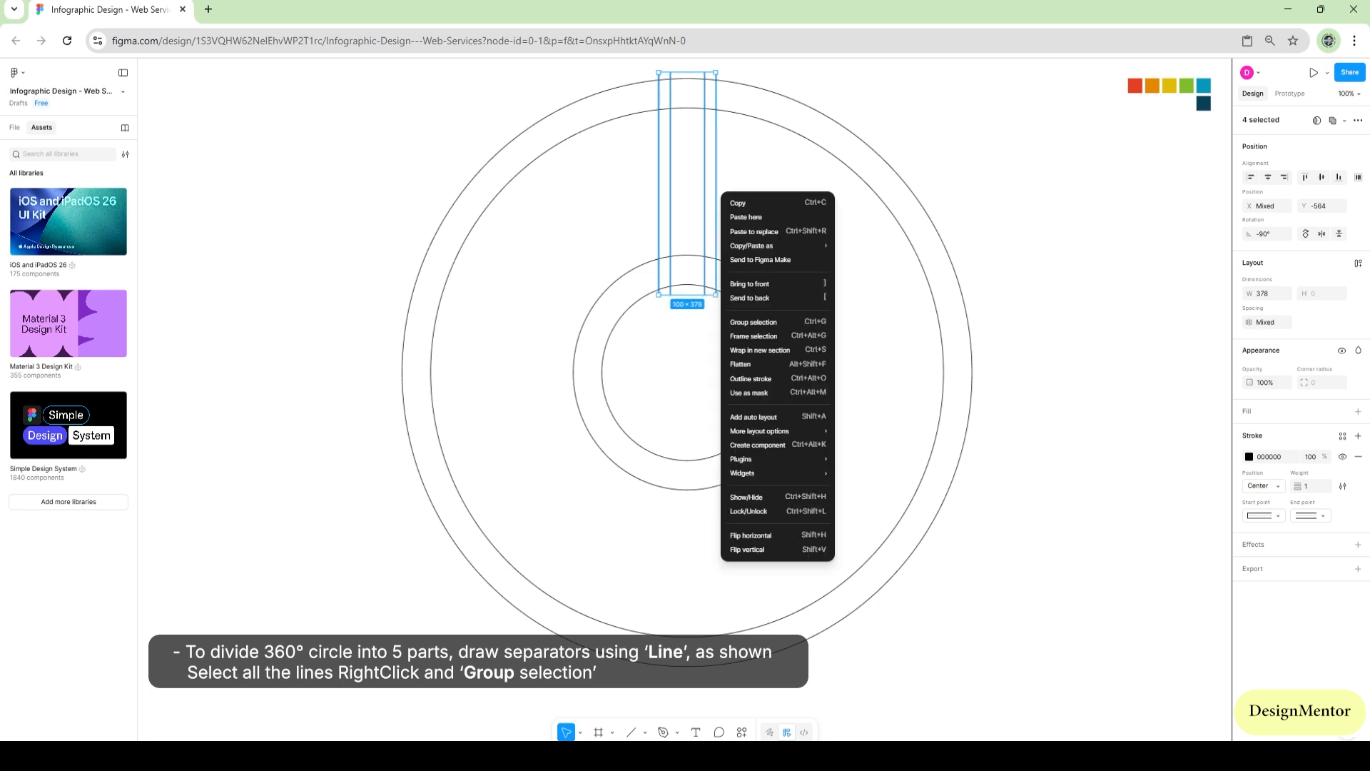
pyautogui.click(754, 322)
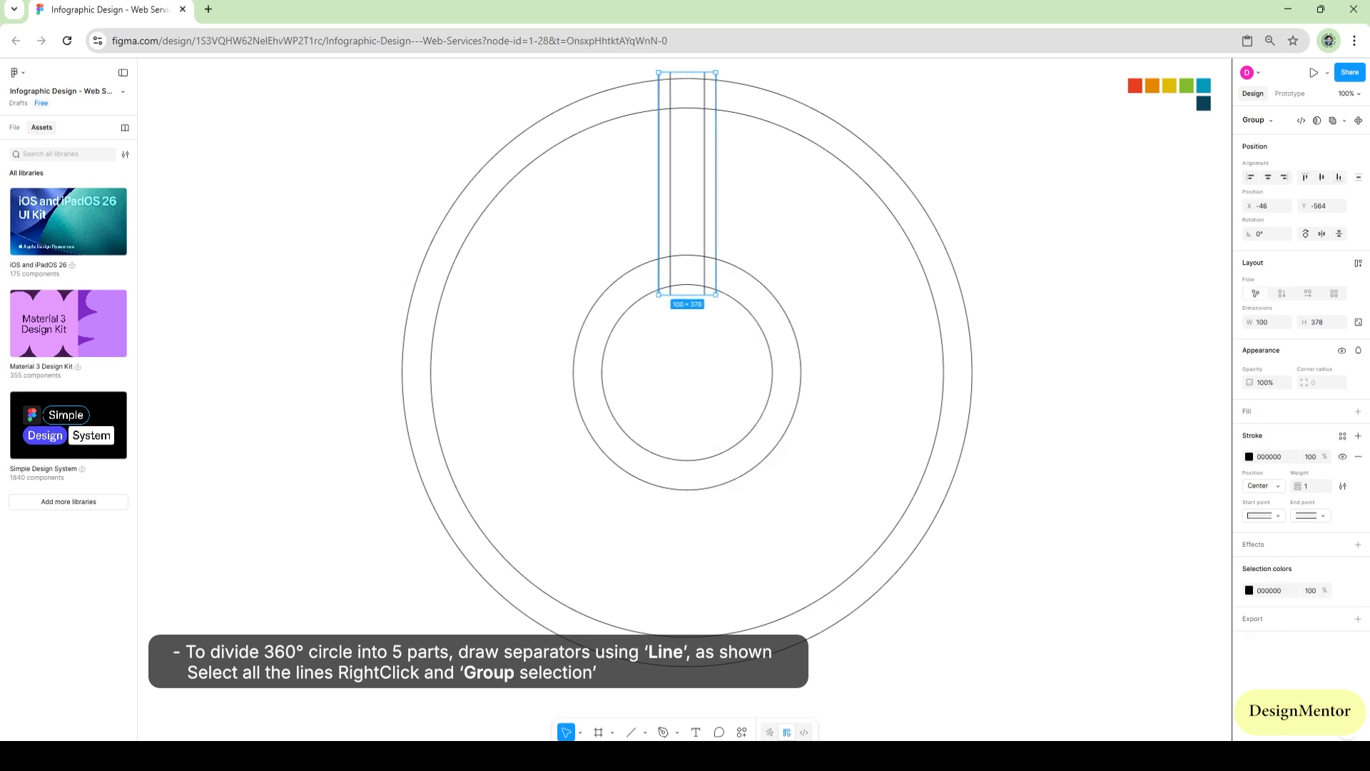
pyautogui.press('Escape')
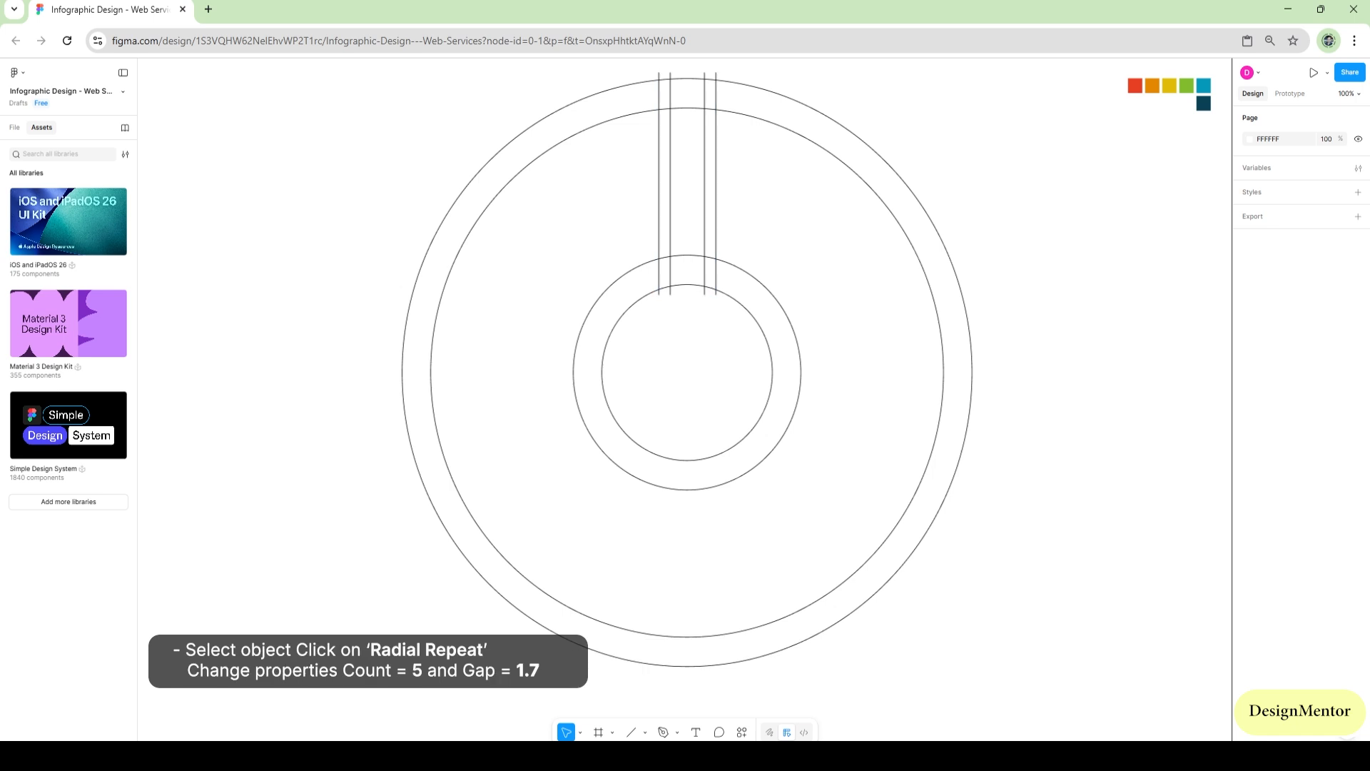
# Switch to Draw mode and apply a radial repeat with a count of 5 to the separator line group
pyautogui.click(715, 191)
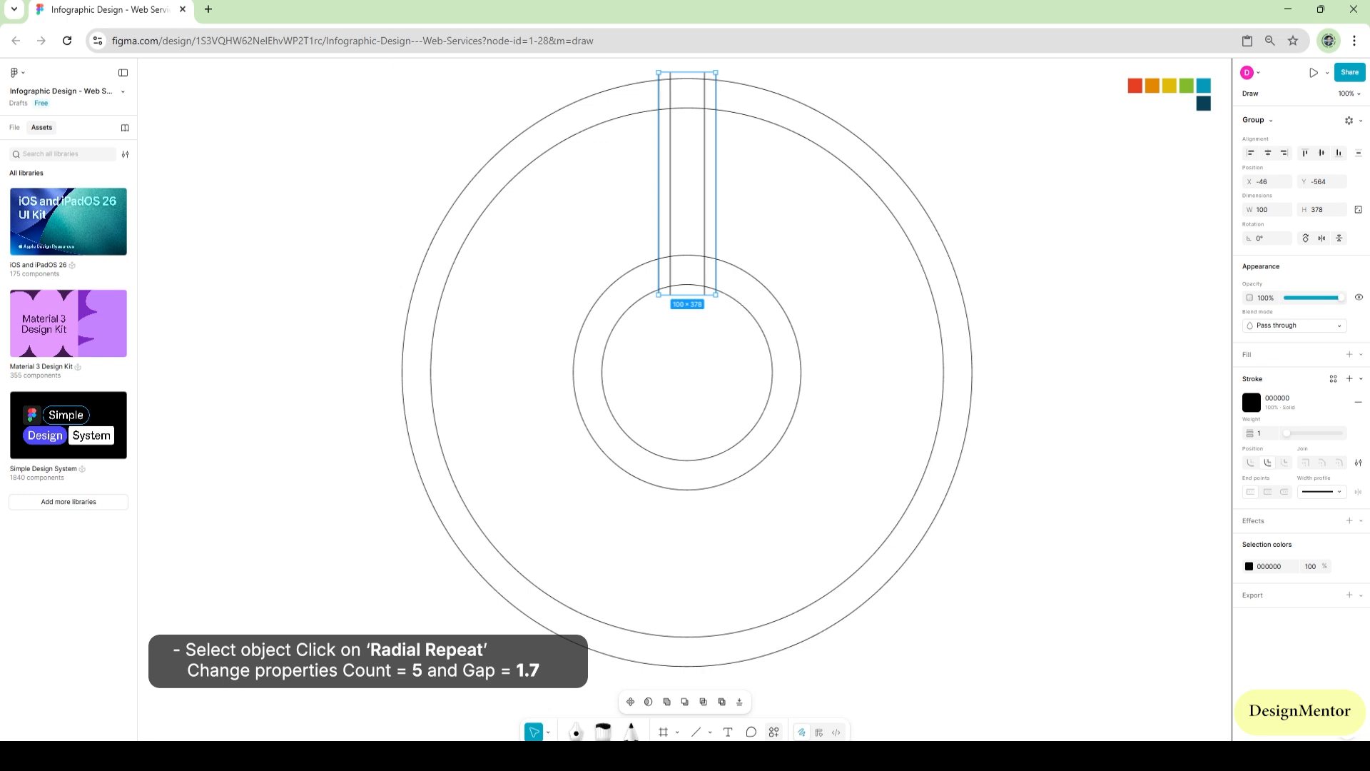
pyautogui.press('Escape')
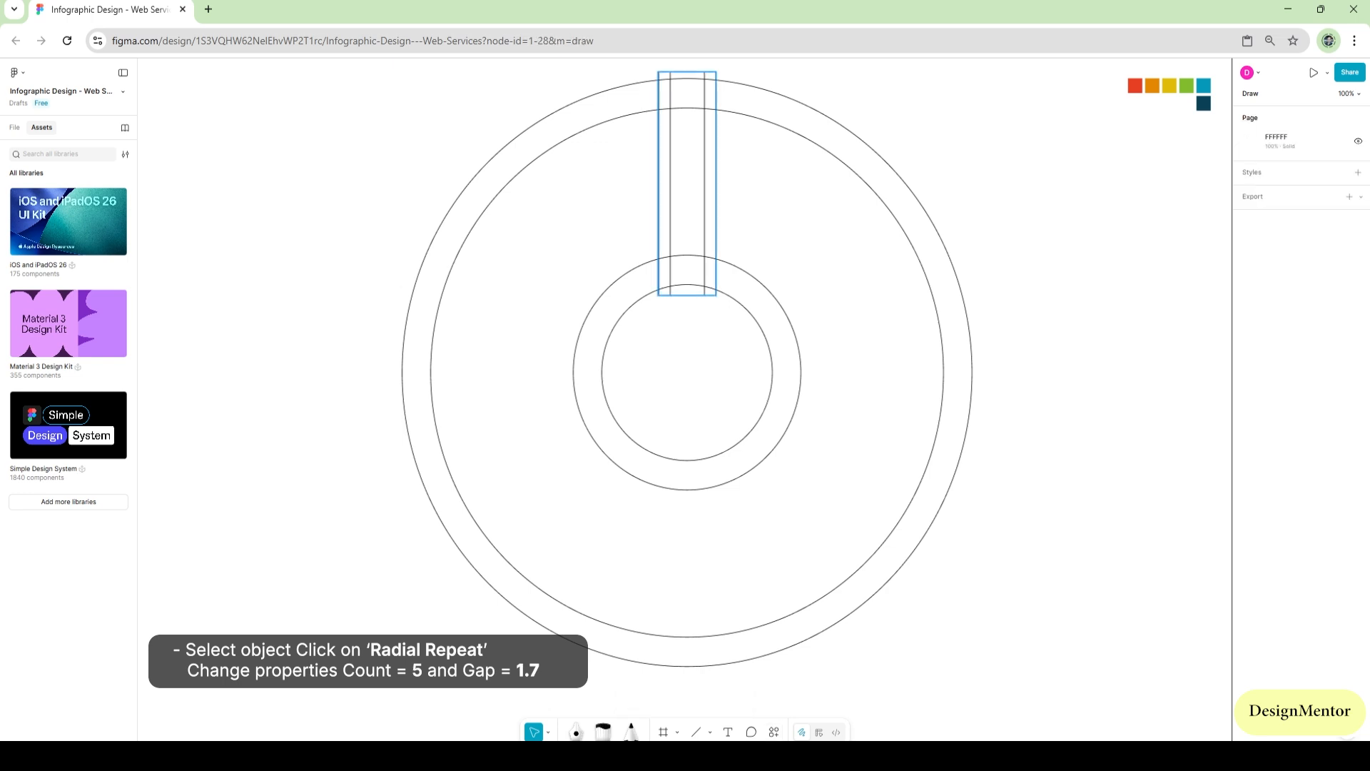
pyautogui.click(704, 184)
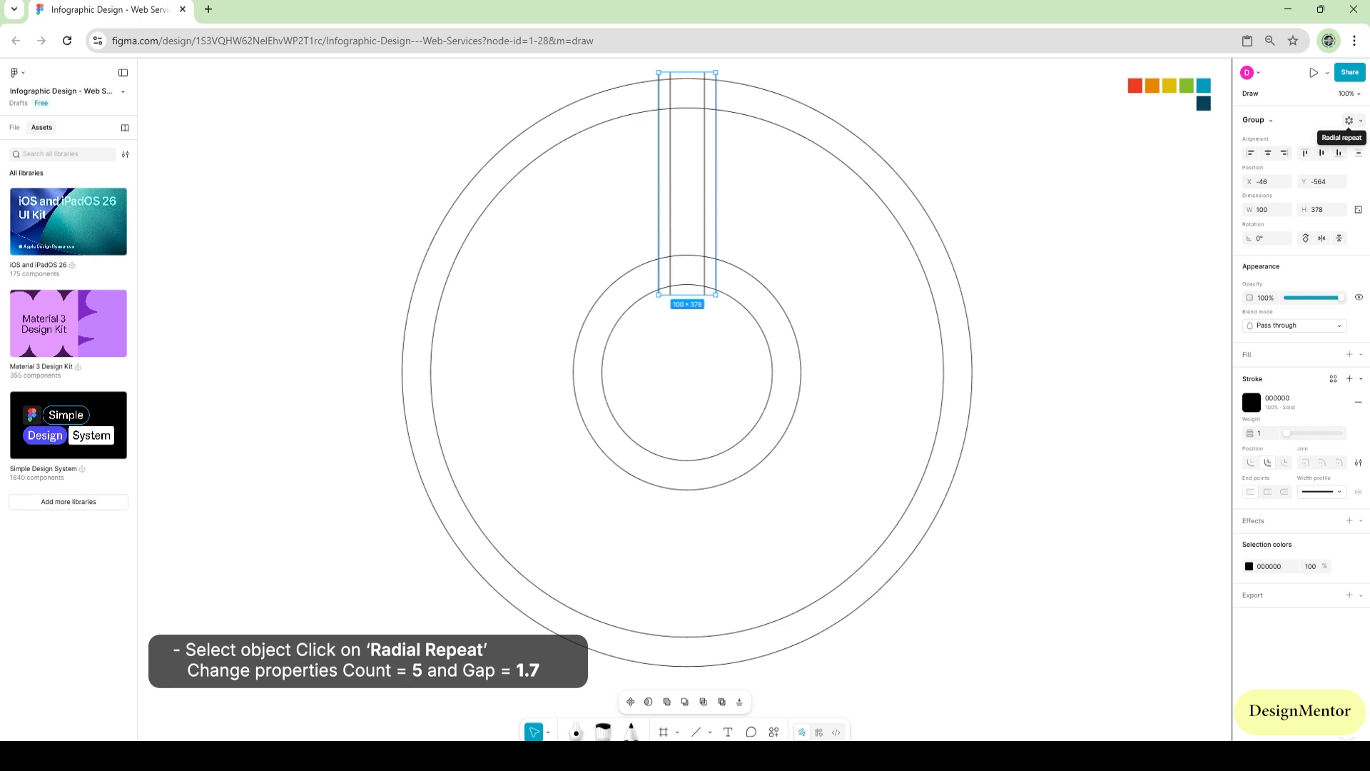
pyautogui.click(1348, 121)
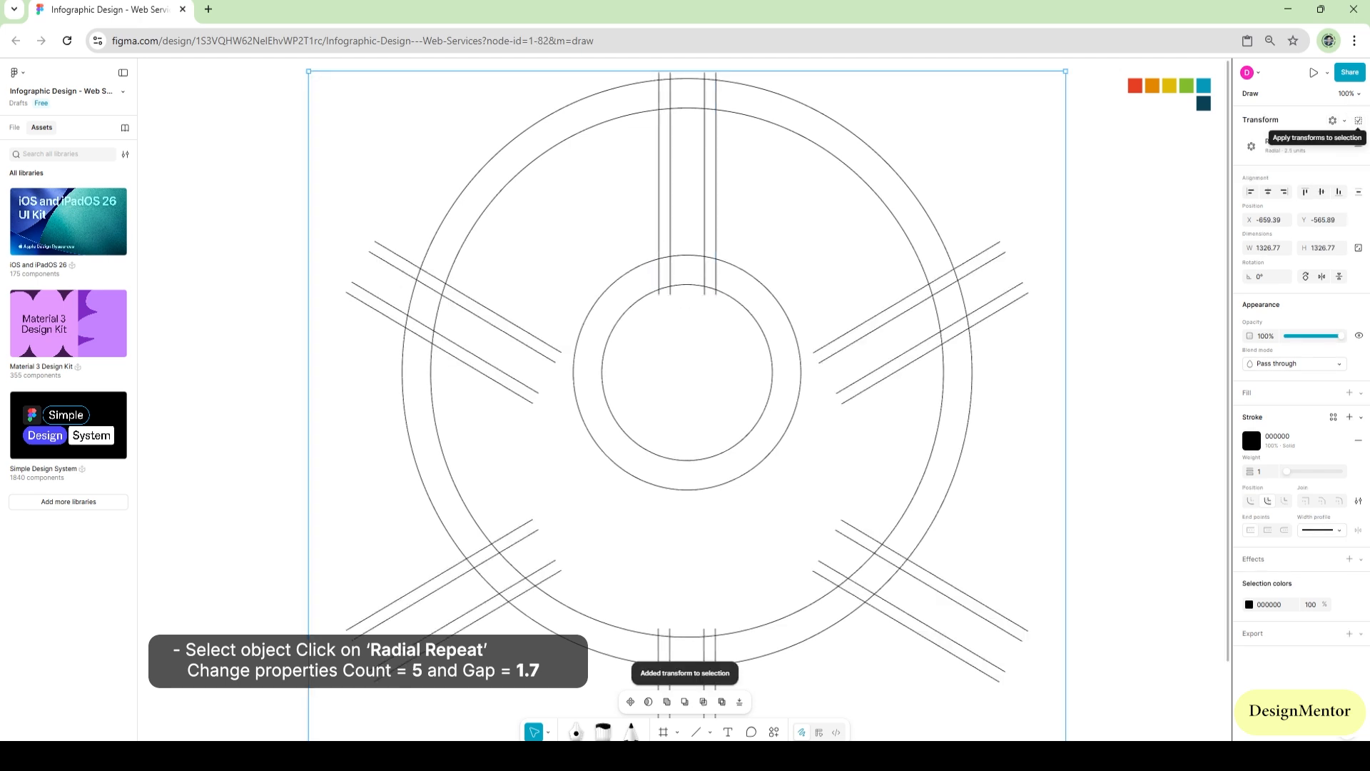
pyautogui.click(1277, 145)
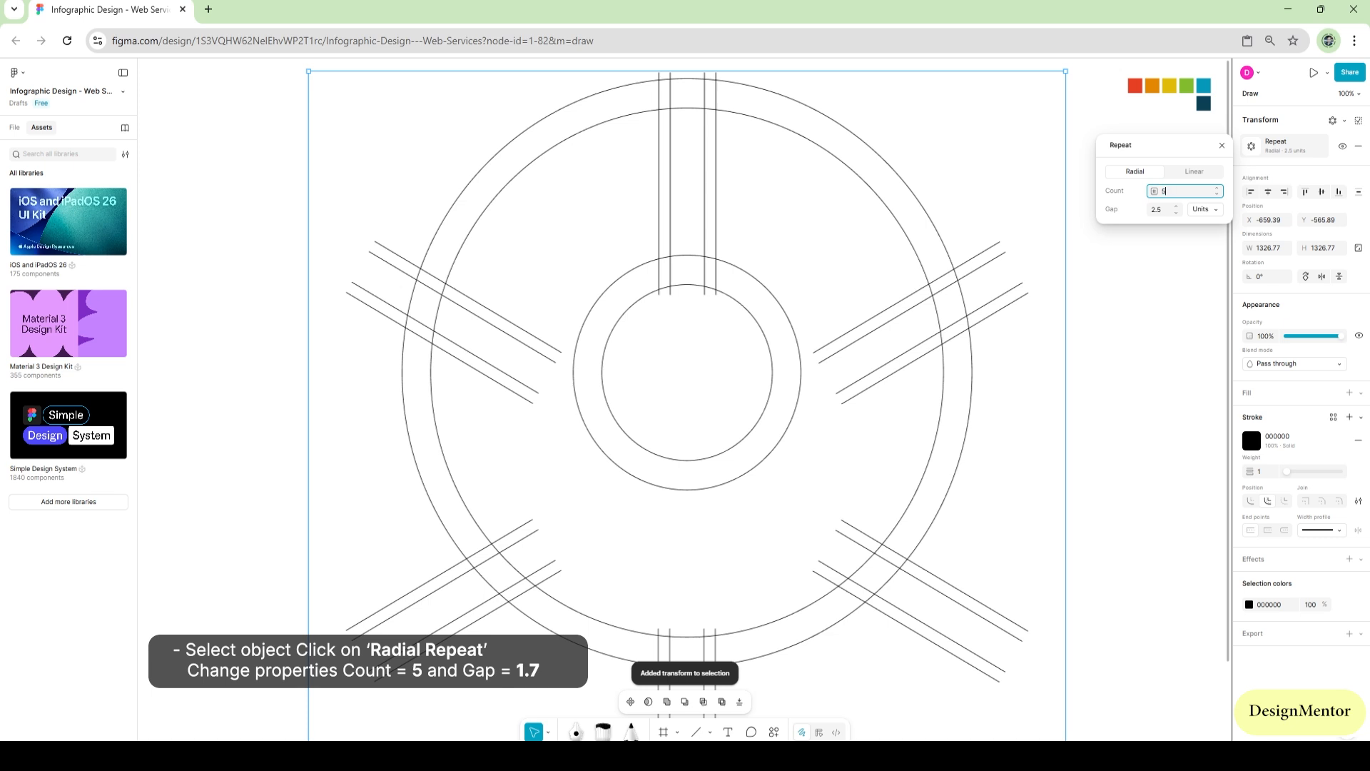
pyautogui.press('Tab')
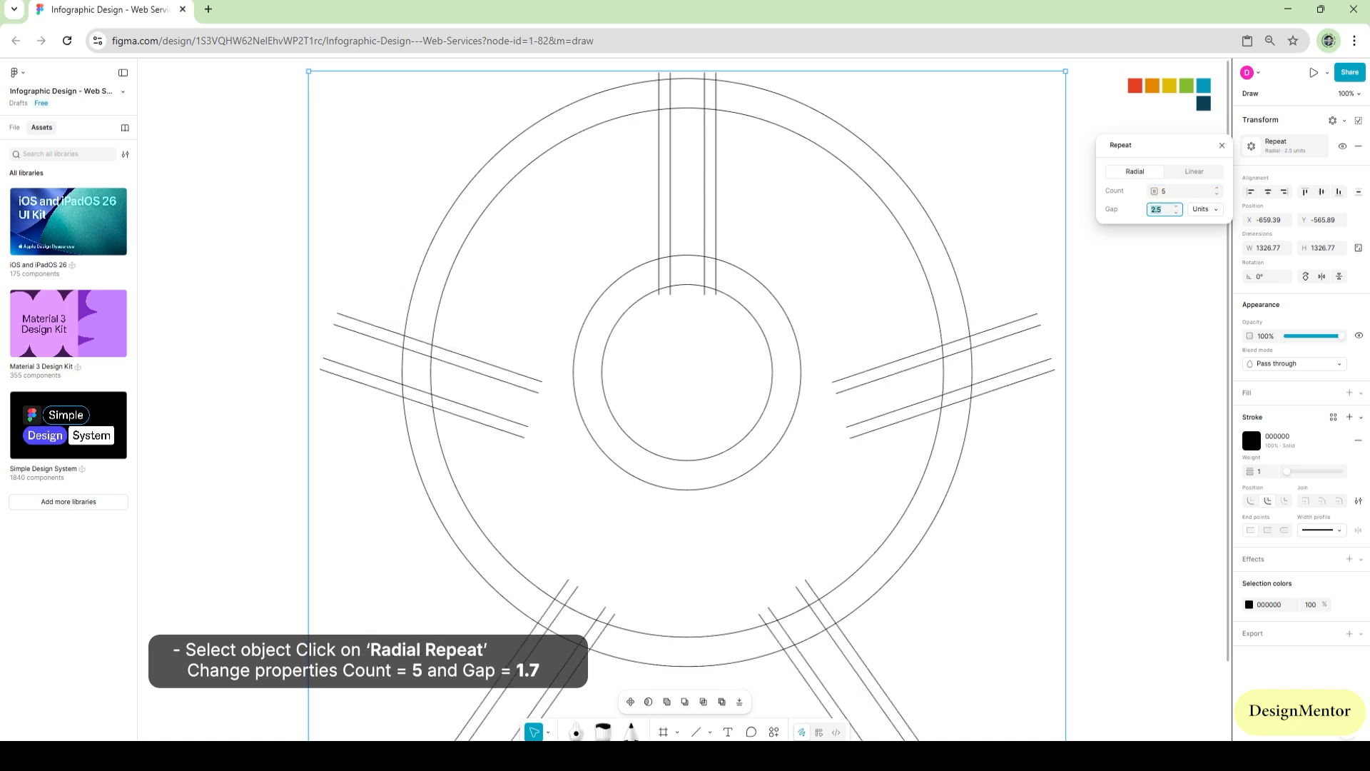
# Try gaps of 1.5 and 1.6 units for the radial repeat
pyautogui.write('1.5')
pyautogui.press('Return')
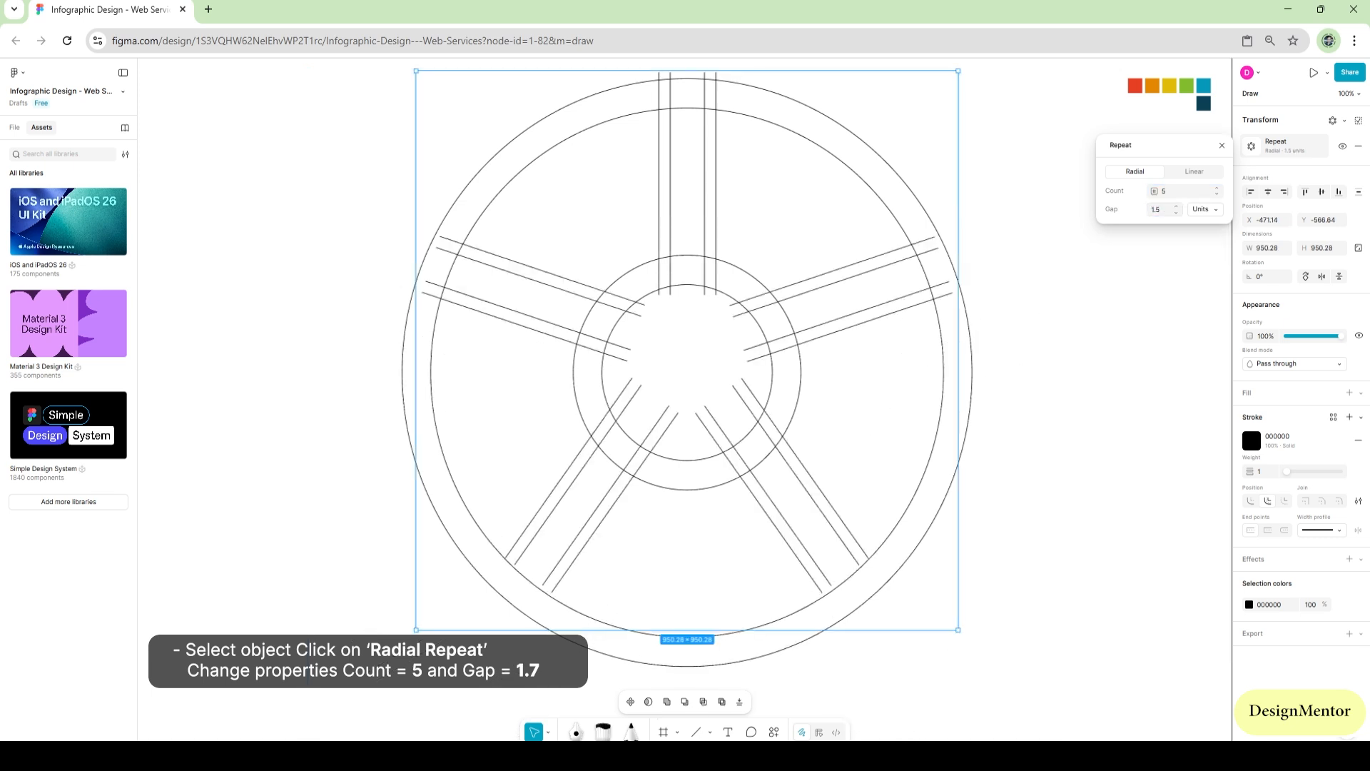
pyautogui.click(1156, 210)
pyautogui.write('1')
pyautogui.press('Return')
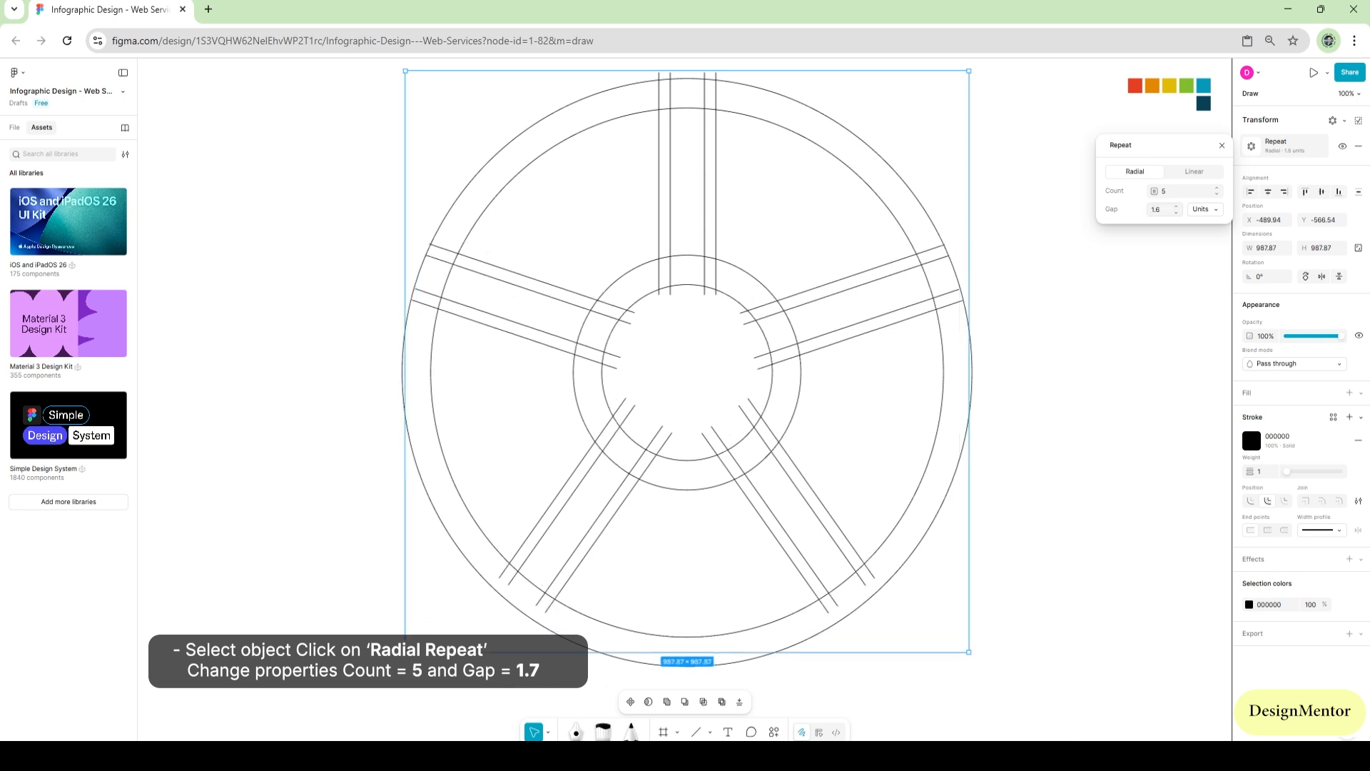
# Set the radial repeat's gap to 1.7 units
pyautogui.click(1156, 210)
pyautogui.write('1.7')
pyautogui.press('Return')
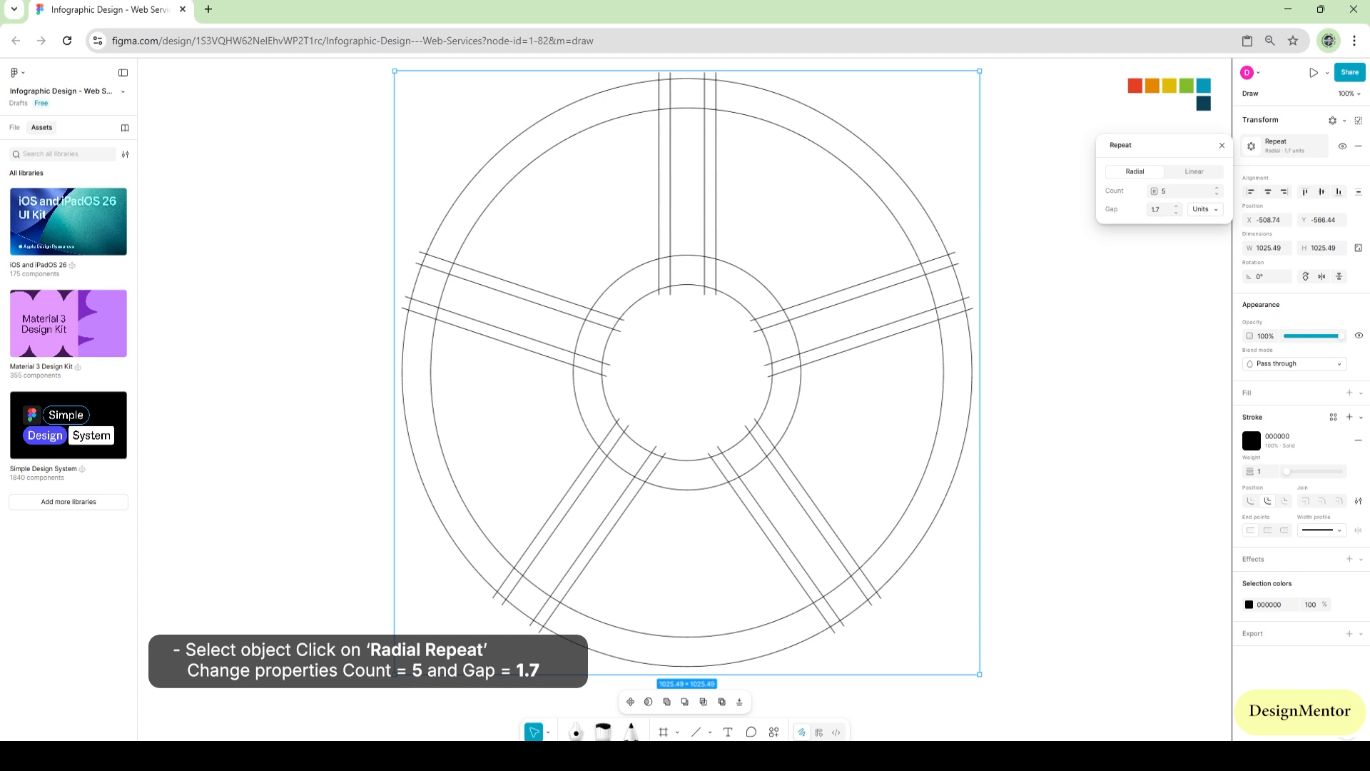
pyautogui.press('Escape')
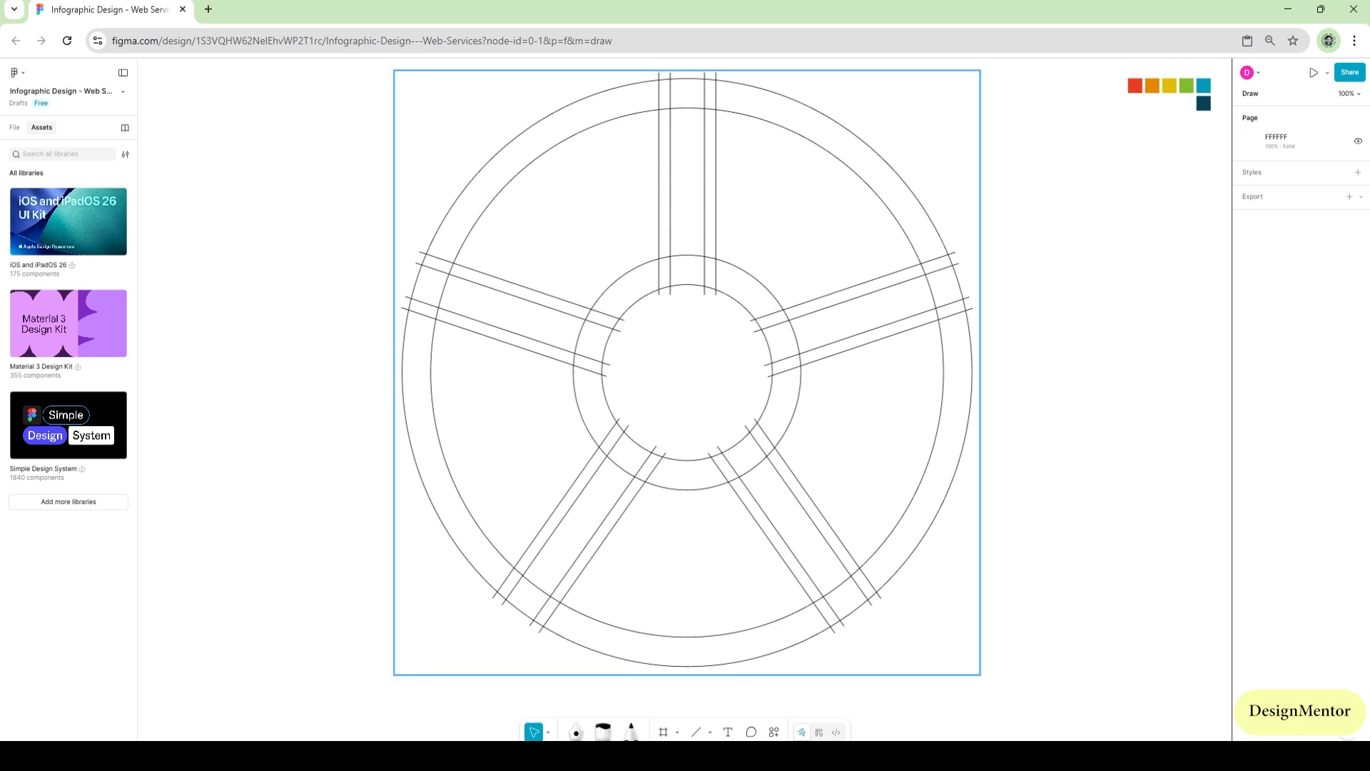
# Flatten the repeated separator lines and all four circles into a single vector path
pyautogui.click(716, 178)
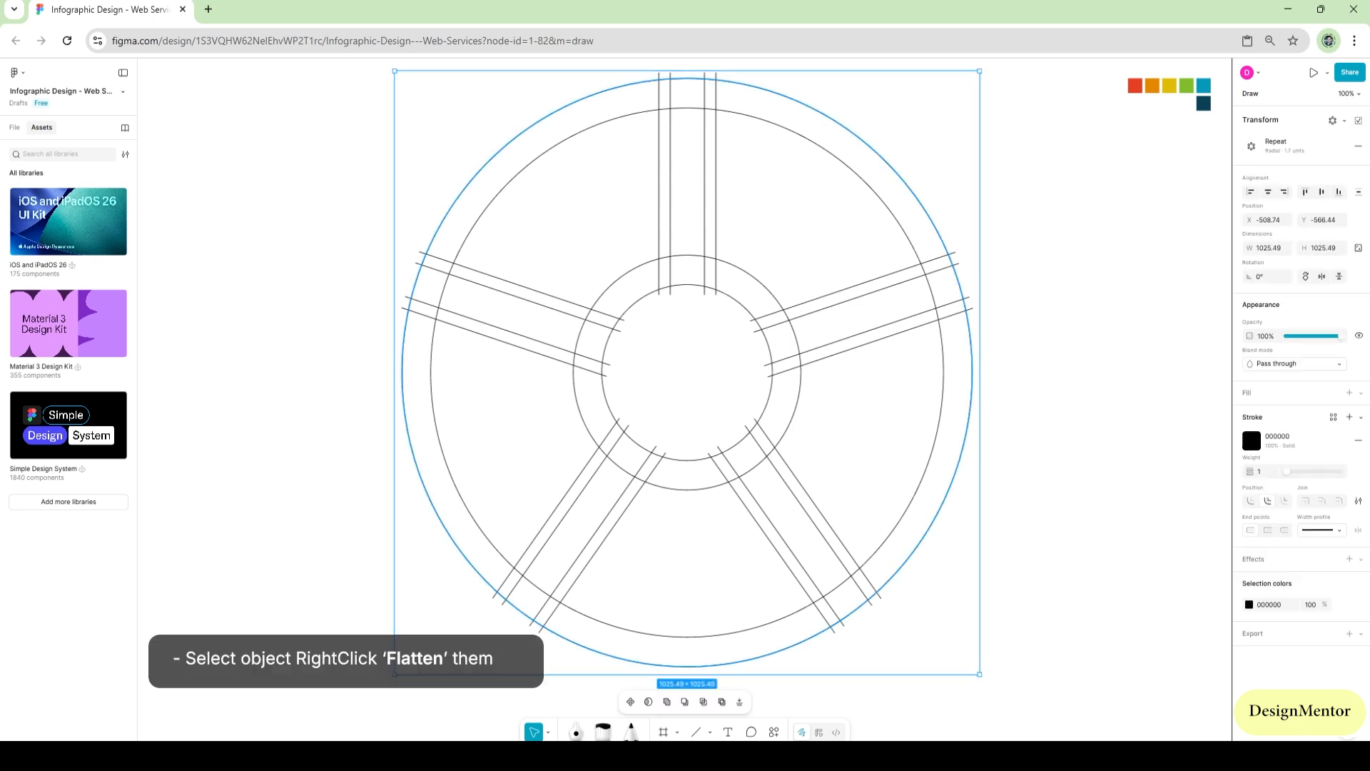
pyautogui.keyDown('shift'); pyautogui.click(756, 87); pyautogui.keyUp('shift')
pyautogui.keyDown('shift'); pyautogui.click(742, 115); pyautogui.keyUp('shift')
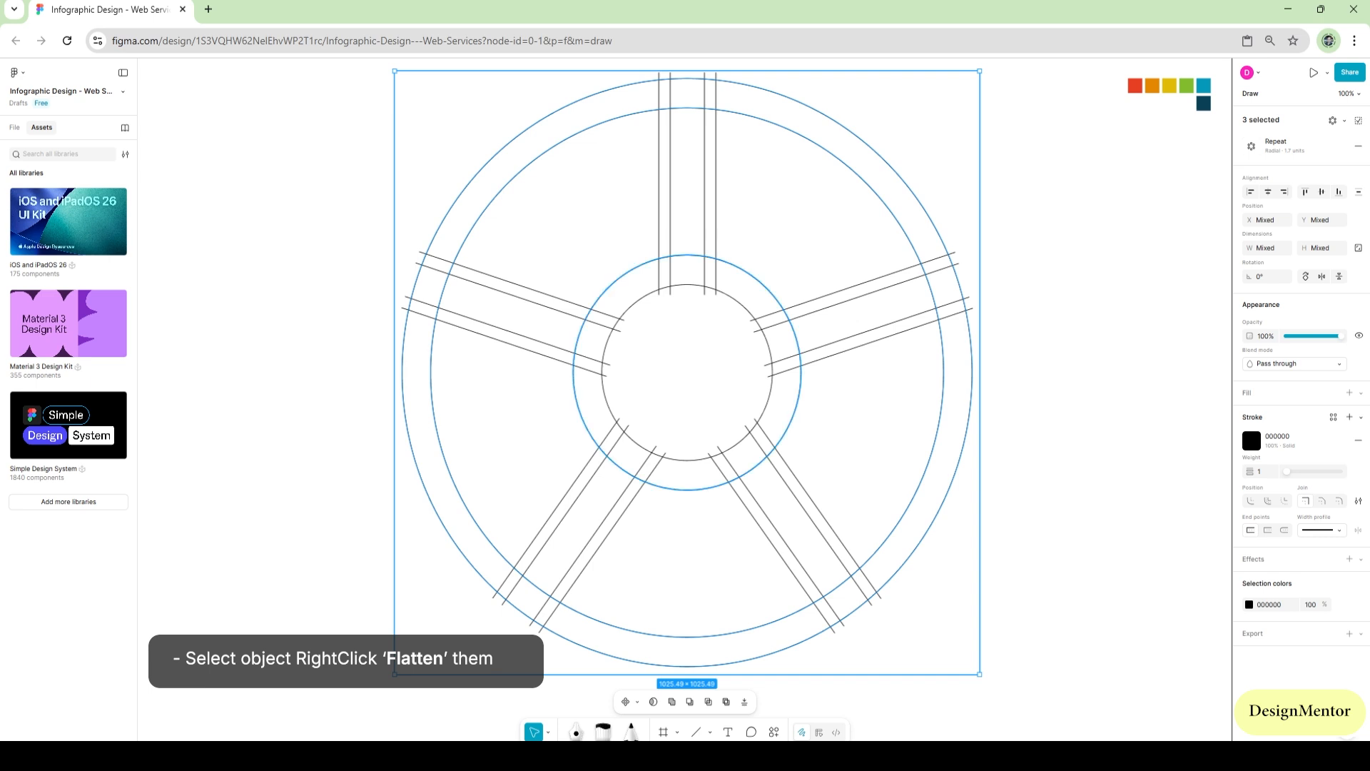
pyautogui.keyDown('shift'); pyautogui.click(721, 292); pyautogui.keyUp('shift')
pyautogui.rightClick(646, 295)
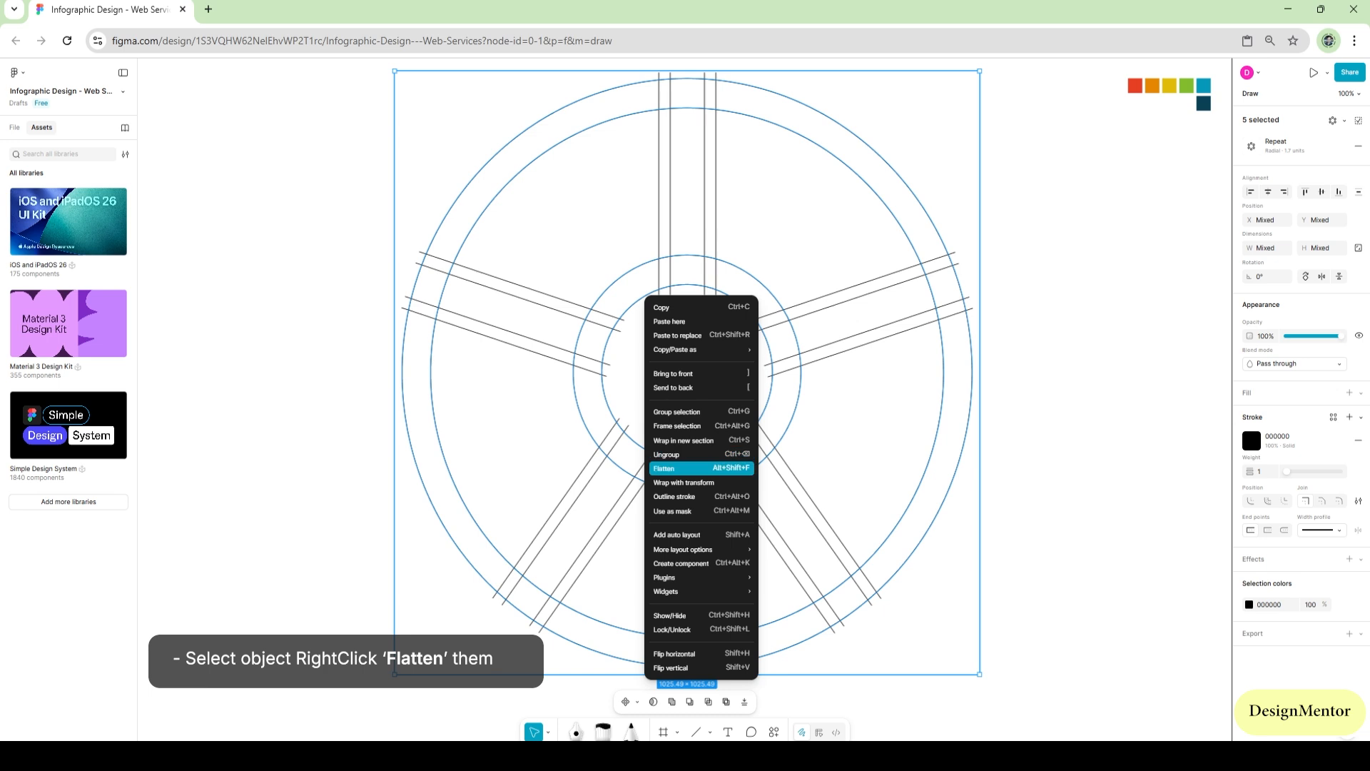
pyautogui.click(675, 468)
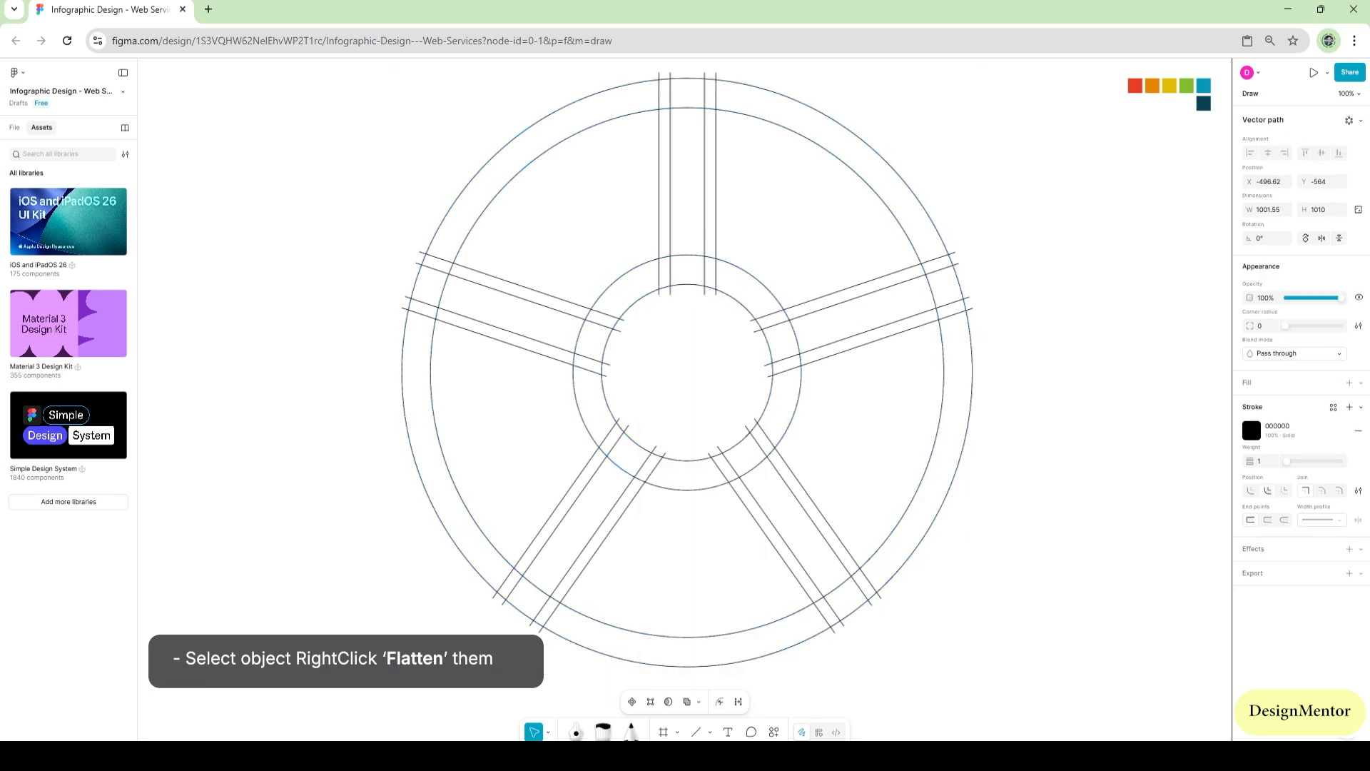
pyautogui.press('Escape')
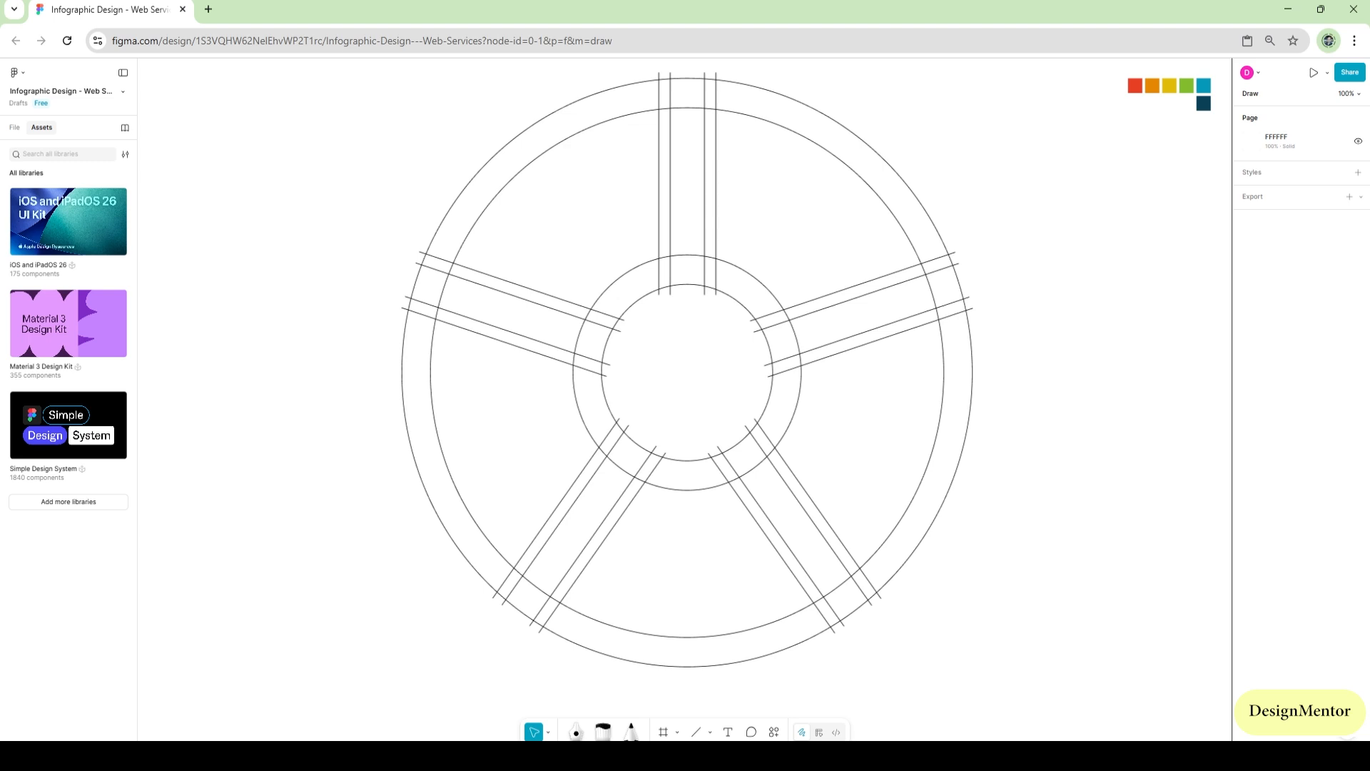
# Use Shape Builder on the whole vector to merge the pieces of each of the five spokes into T-shaped separators
pyautogui.moveTo(428, 104); pyautogui.dragTo(997, 662)
pyautogui.hotkey('shift', 'm')
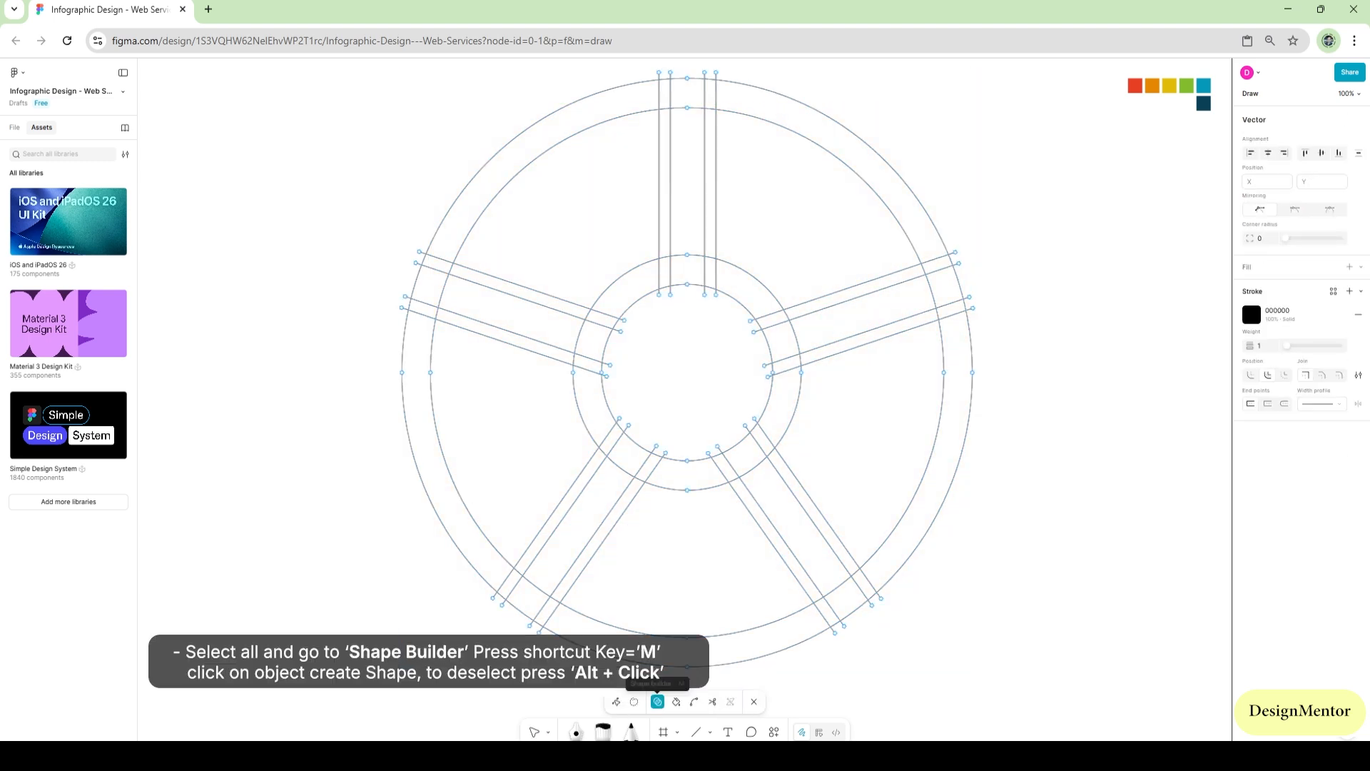
pyautogui.moveTo(667, 270)
pyautogui.mouseDown()
pyautogui.moveTo(706, 271)
pyautogui.moveTo(687, 250)
pyautogui.mouseUp()
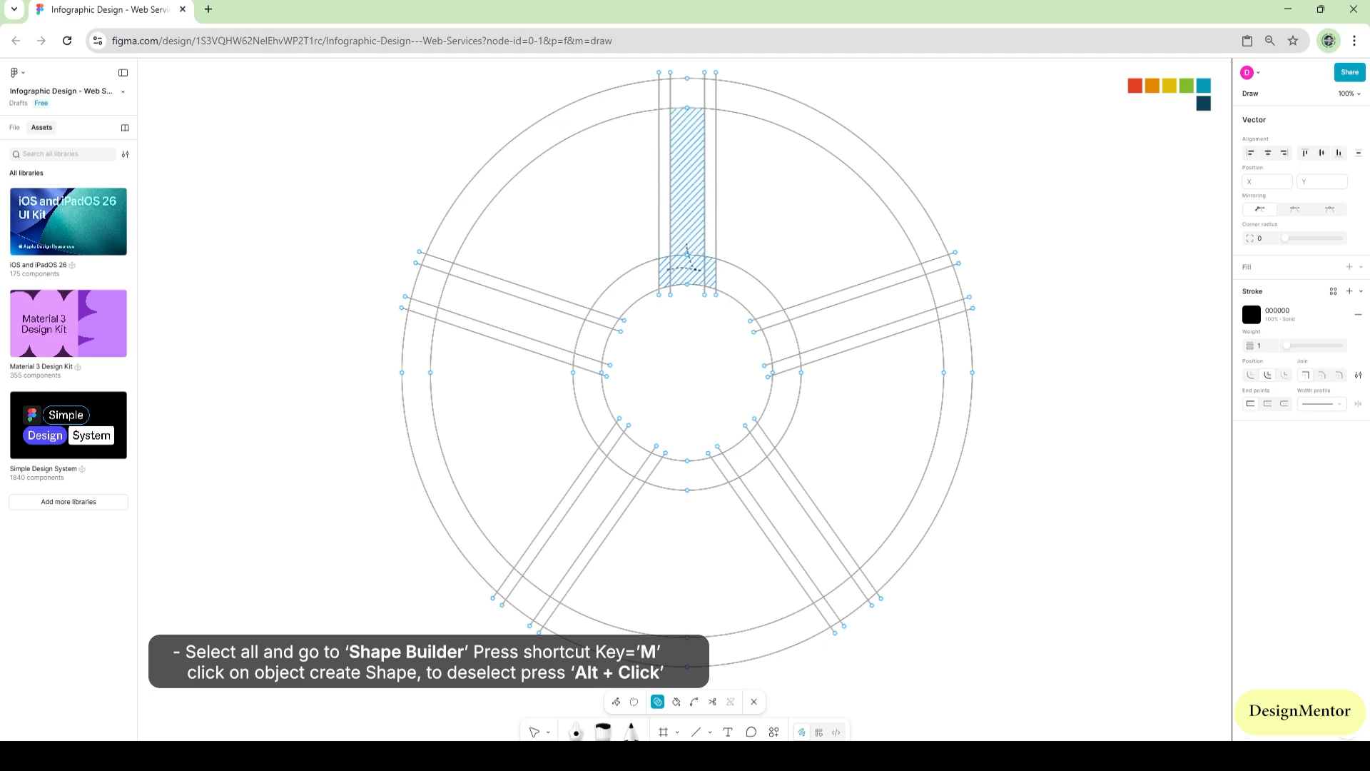
pyautogui.moveTo(770, 320)
pyautogui.mouseDown()
pyautogui.moveTo(792, 357)
pyautogui.moveTo(816, 330)
pyautogui.mouseUp()
pyautogui.moveTo(763, 438)
pyautogui.mouseDown()
pyautogui.moveTo(726, 462)
pyautogui.moveTo(759, 475)
pyautogui.mouseUp()
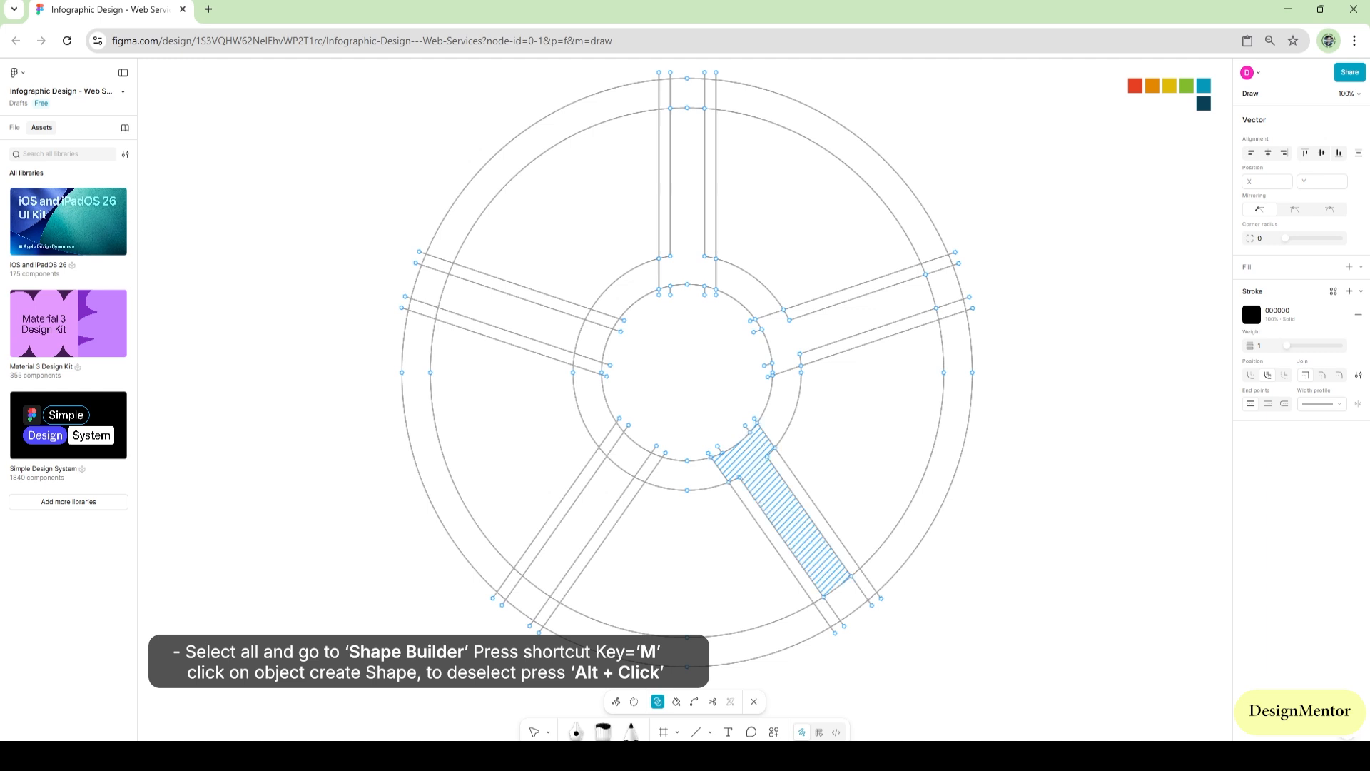
pyautogui.moveTo(650, 468)
pyautogui.mouseDown()
pyautogui.moveTo(630, 455)
pyautogui.moveTo(617, 472)
pyautogui.mouseUp()
pyautogui.moveTo(586, 363)
pyautogui.mouseDown()
pyautogui.moveTo(598, 323)
pyautogui.moveTo(565, 331)
pyautogui.mouseUp()
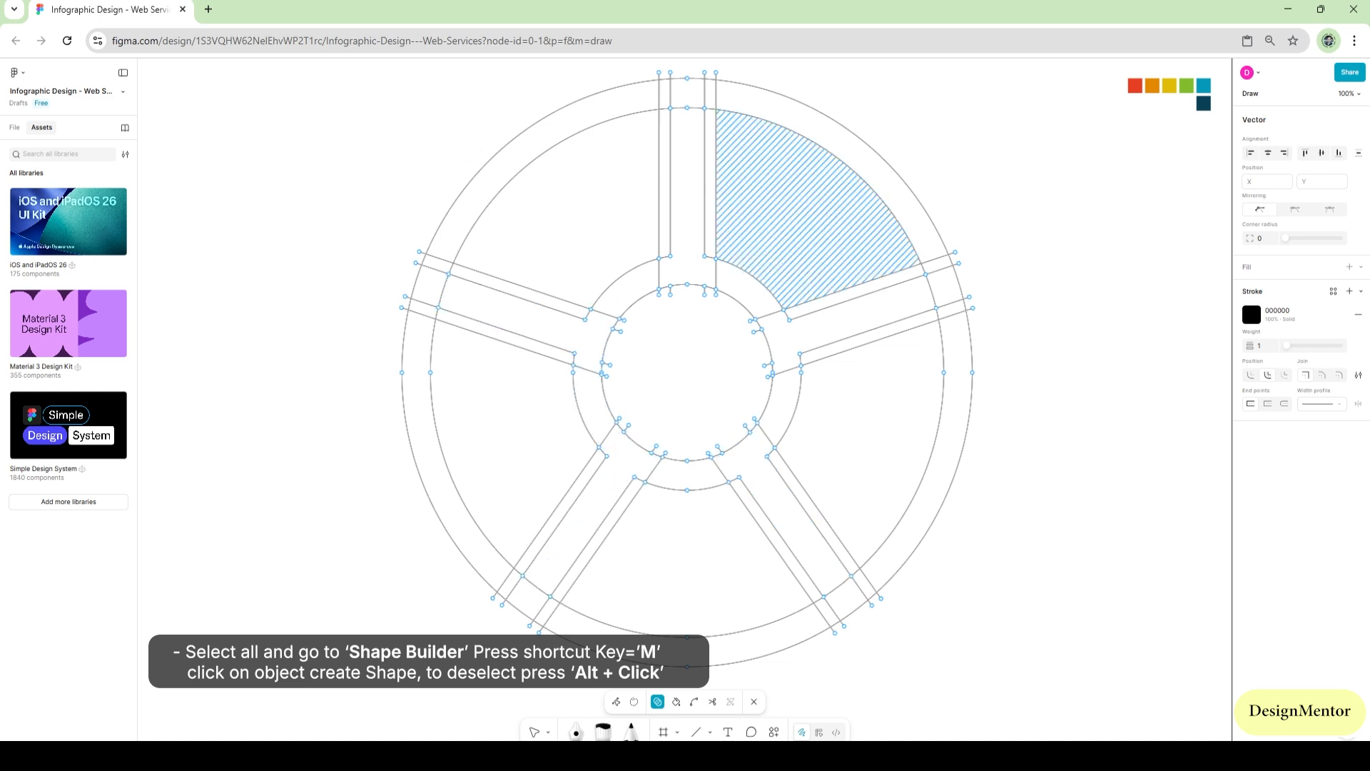
# Remove the outer-ring pieces at the outer ends of all five spokes with Shape Builder
pyautogui.keyDown('alt'); pyautogui.click(687, 93); pyautogui.keyUp('alt')
pyautogui.keyDown('alt'); pyautogui.click(946, 286); pyautogui.keyUp('alt')
pyautogui.moveTo(914, 636); pyautogui.dragTo(849, 604)
pyautogui.keyDown('alt'); pyautogui.click(528, 599); pyautogui.keyUp('alt')
pyautogui.keyDown('alt'); pyautogui.click(429, 287); pyautogui.keyUp('alt')
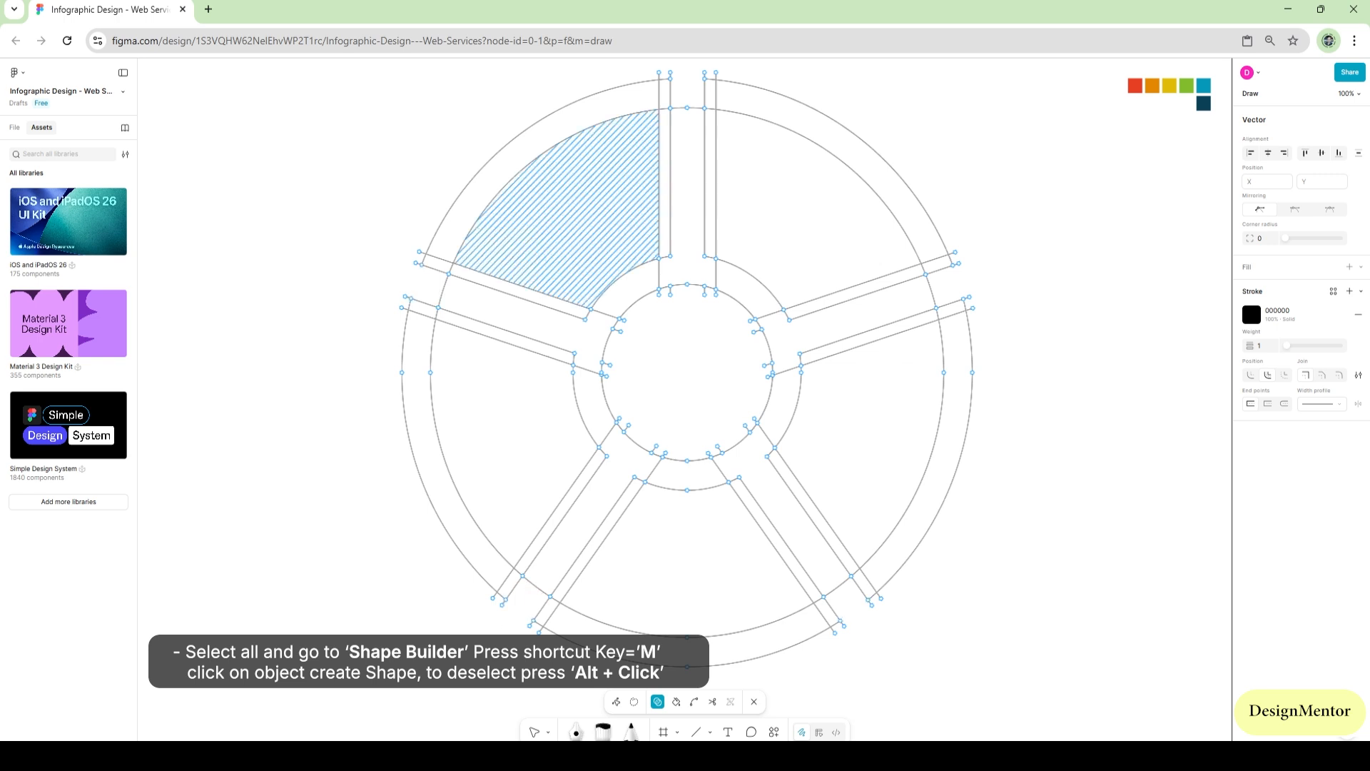
# Merge each of the five wedges with its adjoining side strips and outer-ring piece into one segment, and leave vector editing
pyautogui.moveTo(445, 256)
pyautogui.mouseDown()
pyautogui.moveTo(658, 171)
pyautogui.moveTo(662, 101)
pyautogui.moveTo(714, 98)
pyautogui.moveTo(715, 113)
pyautogui.moveTo(765, 115)
pyautogui.moveTo(868, 186)
pyautogui.moveTo(931, 268)
pyautogui.mouseUp()
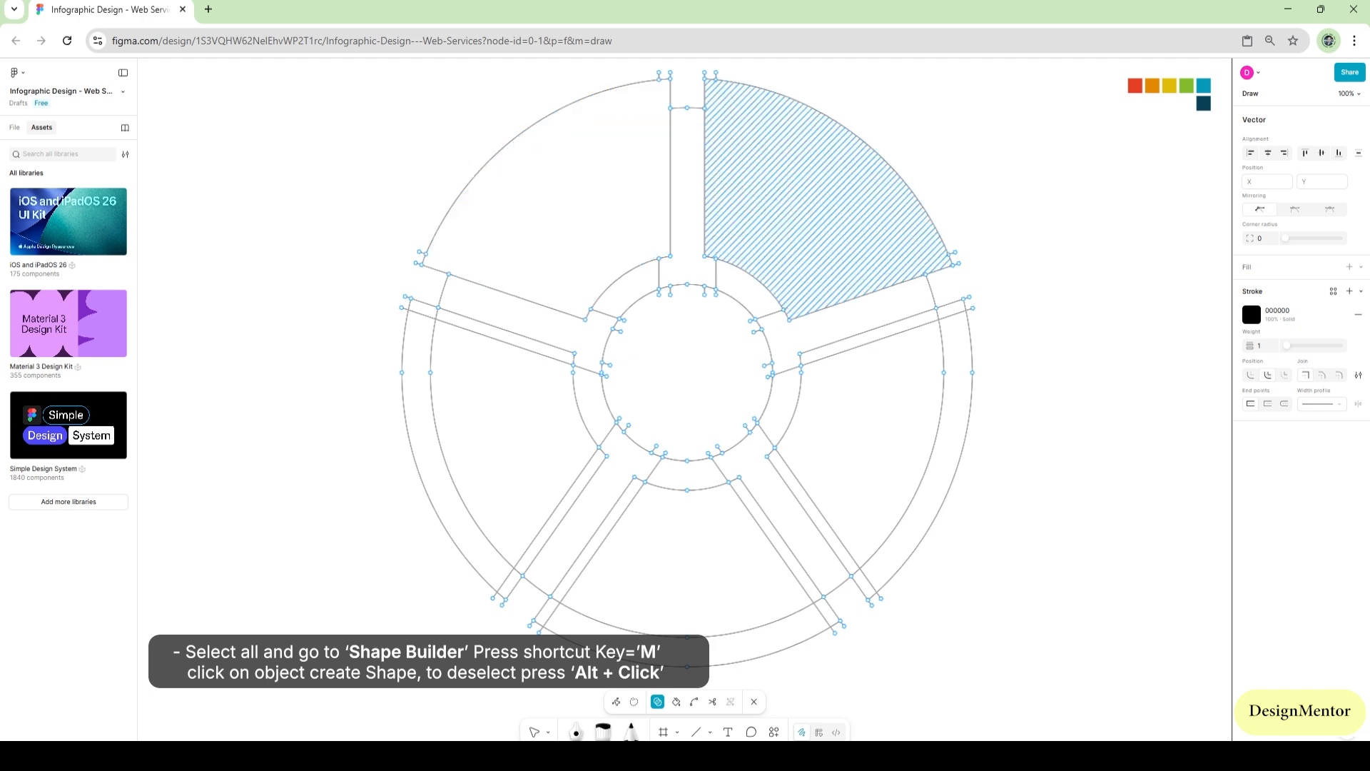
pyautogui.moveTo(940, 314)
pyautogui.mouseDown()
pyautogui.moveTo(864, 515)
pyautogui.moveTo(838, 533)
pyautogui.moveTo(851, 576)
pyautogui.moveTo(663, 643)
pyautogui.moveTo(577, 633)
pyautogui.moveTo(554, 599)
pyautogui.moveTo(505, 579)
pyautogui.moveTo(518, 562)
pyautogui.moveTo(492, 342)
pyautogui.moveTo(411, 307)
pyautogui.mouseUp()
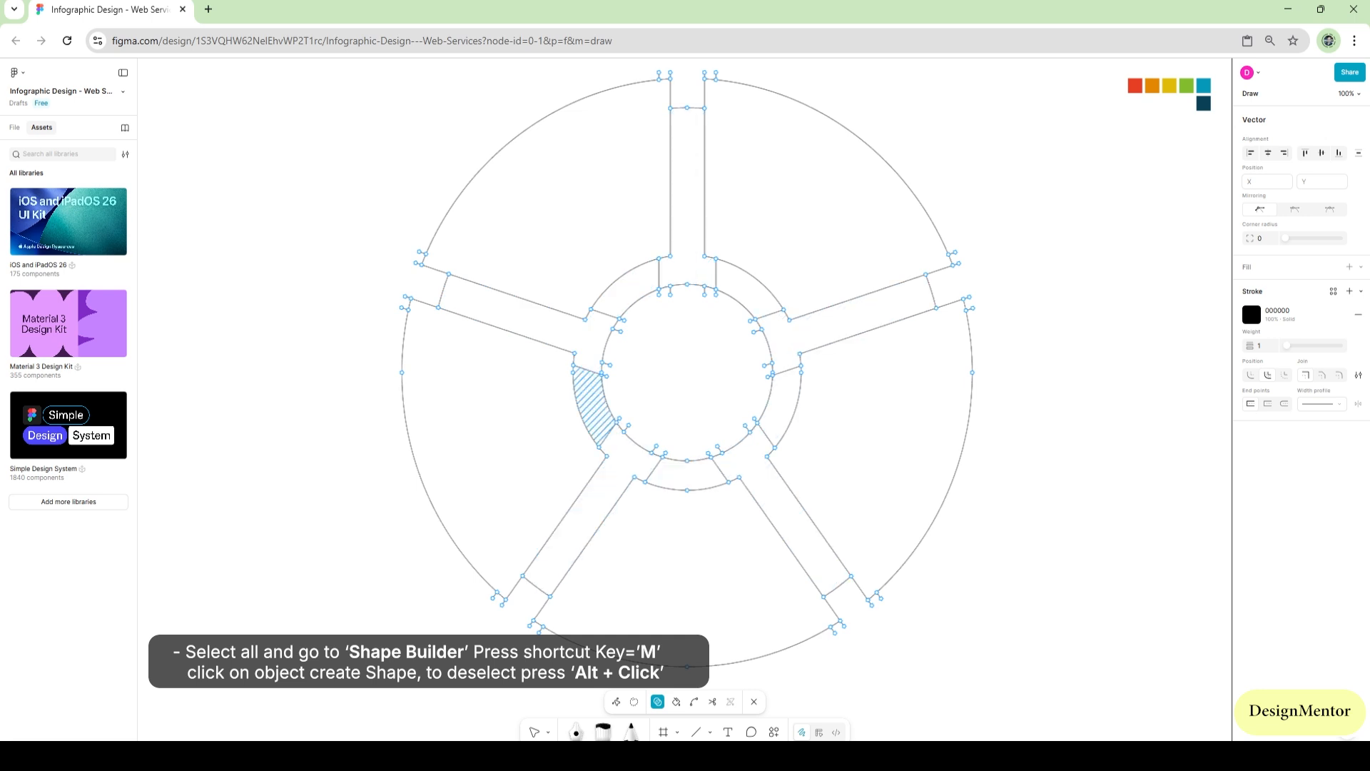
pyautogui.press('Escape')
pyautogui.press('Escape')
pyautogui.press('Escape')
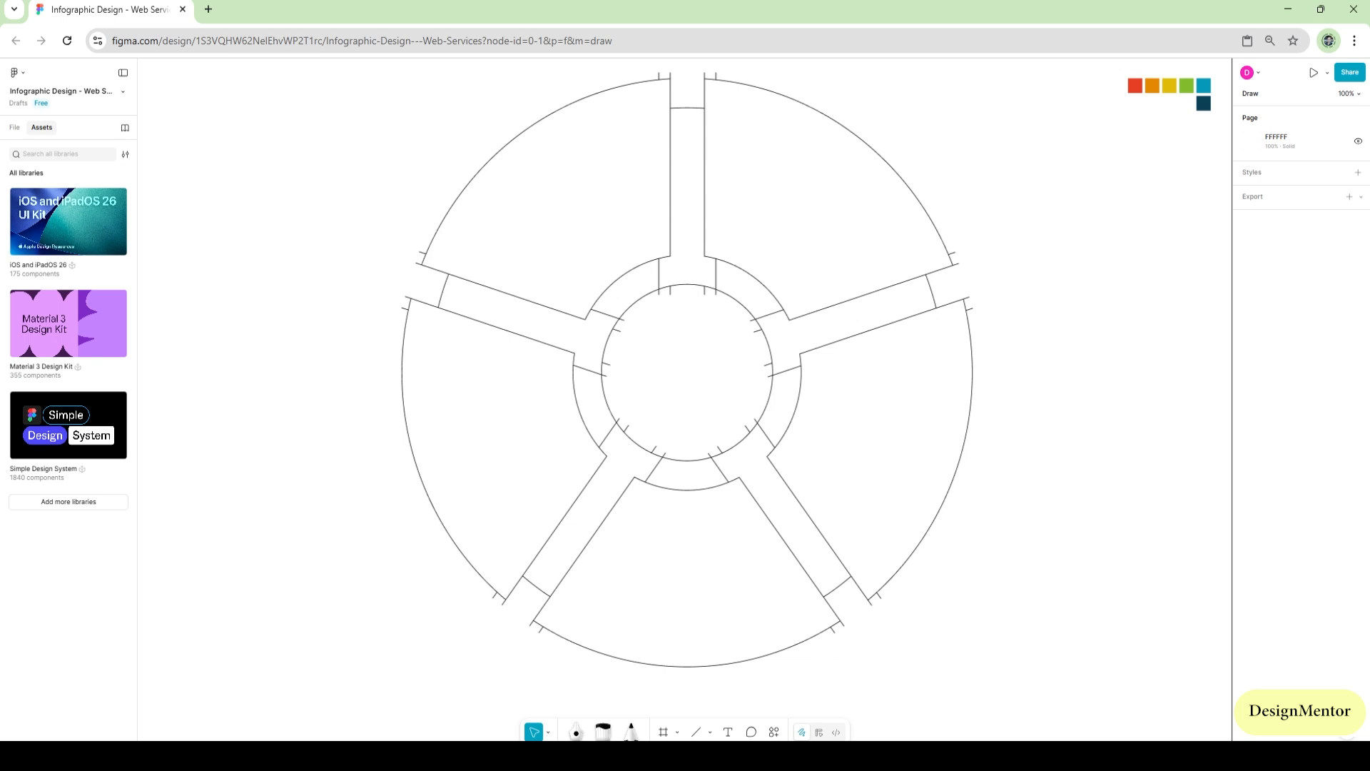
# Split the complete circular vector path into separate shapes with Split vector
pyautogui.moveTo(469, 107); pyautogui.dragTo(887, 491)
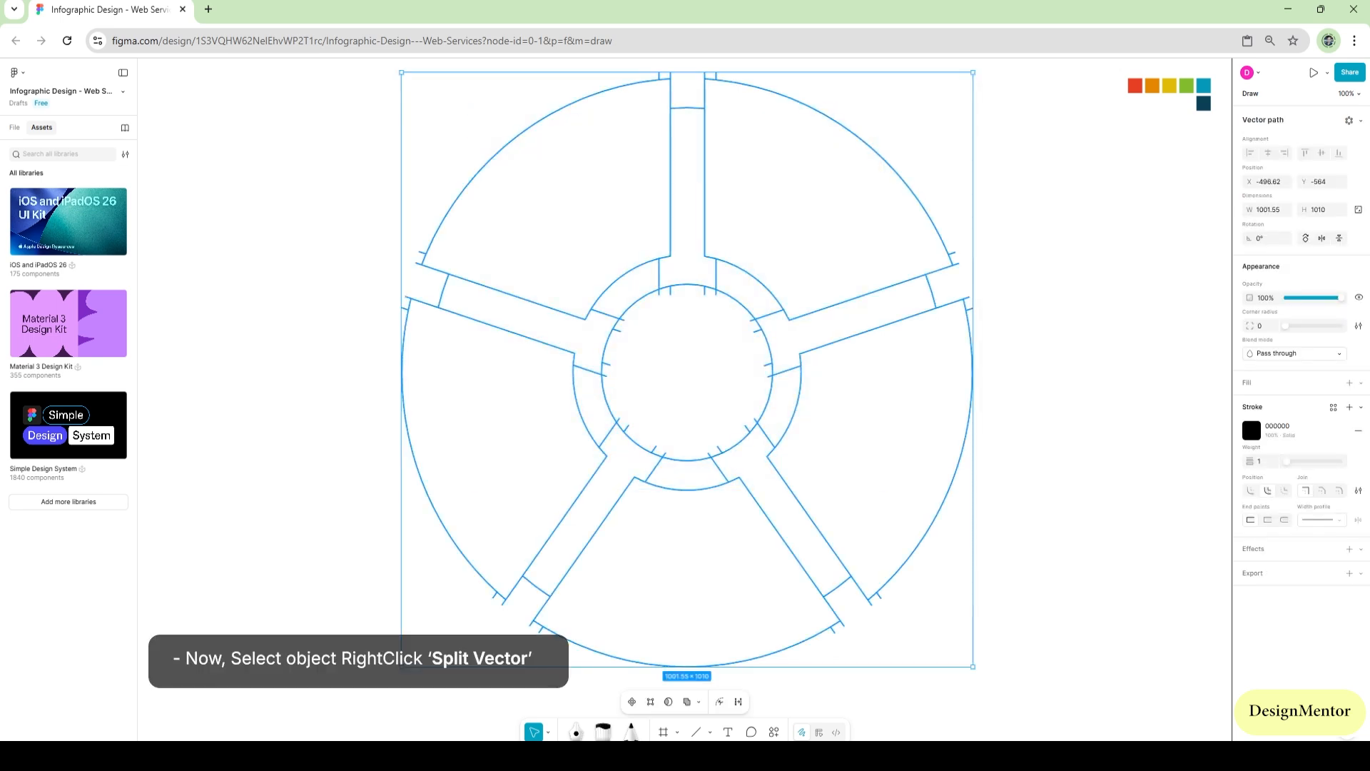
pyautogui.rightClick(760, 314)
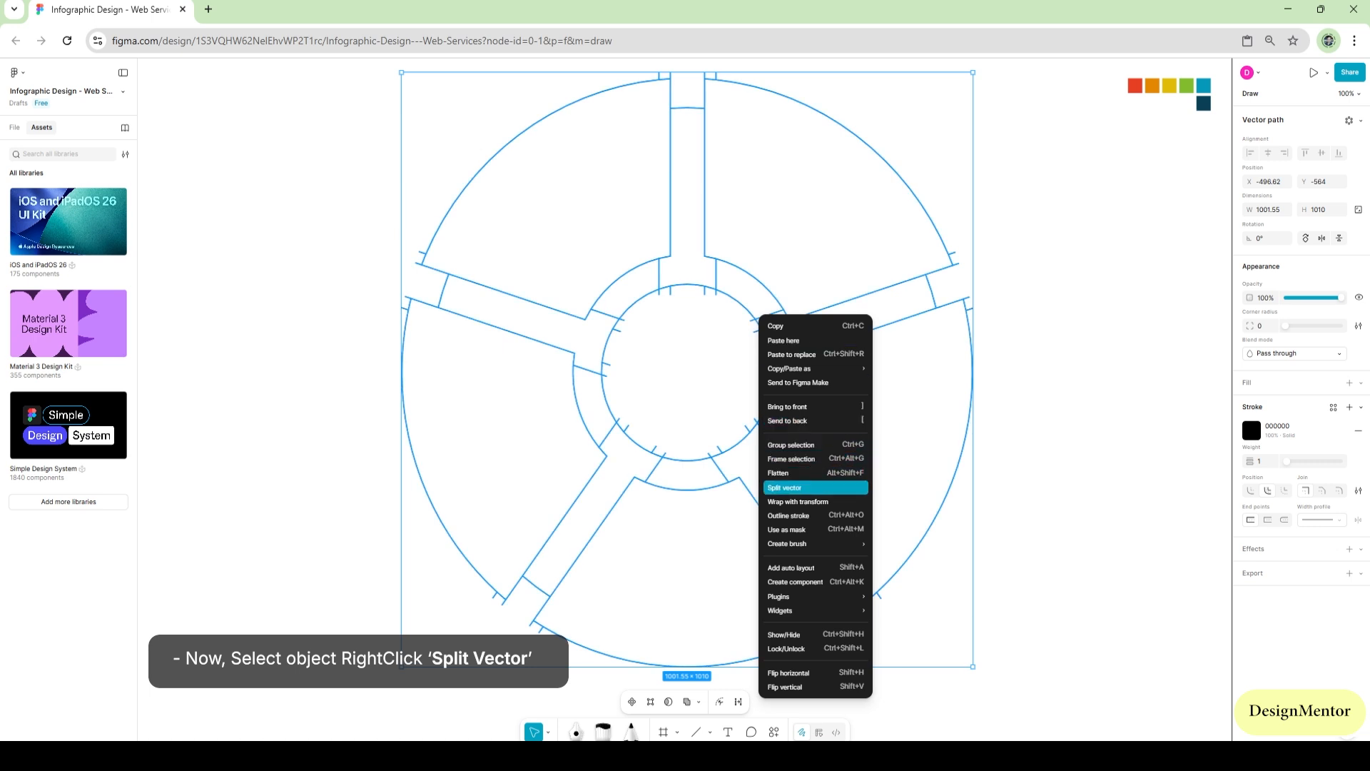
pyautogui.click(785, 487)
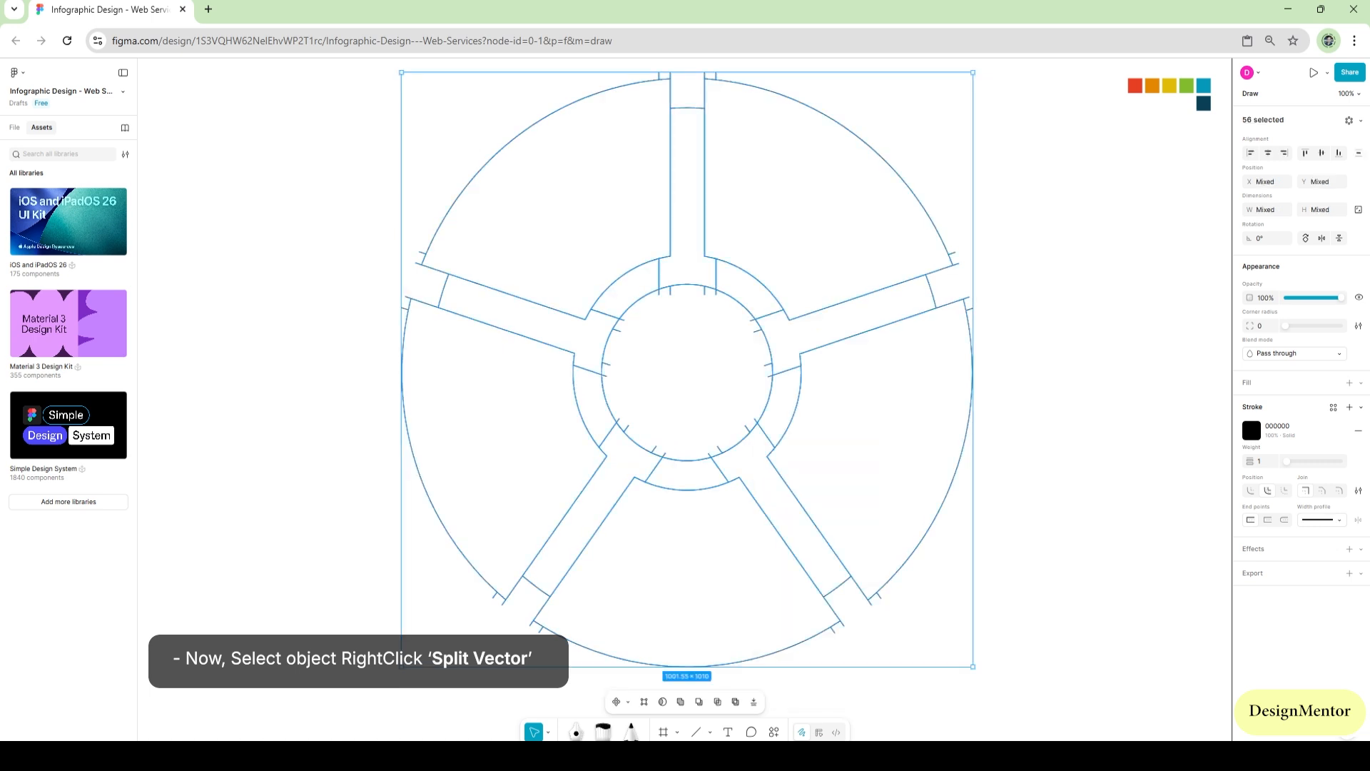
# Give the separated wheel shapes a D9D9D9 fill and remove their stroke
pyautogui.moveTo(441, 103); pyautogui.dragTo(918, 594)
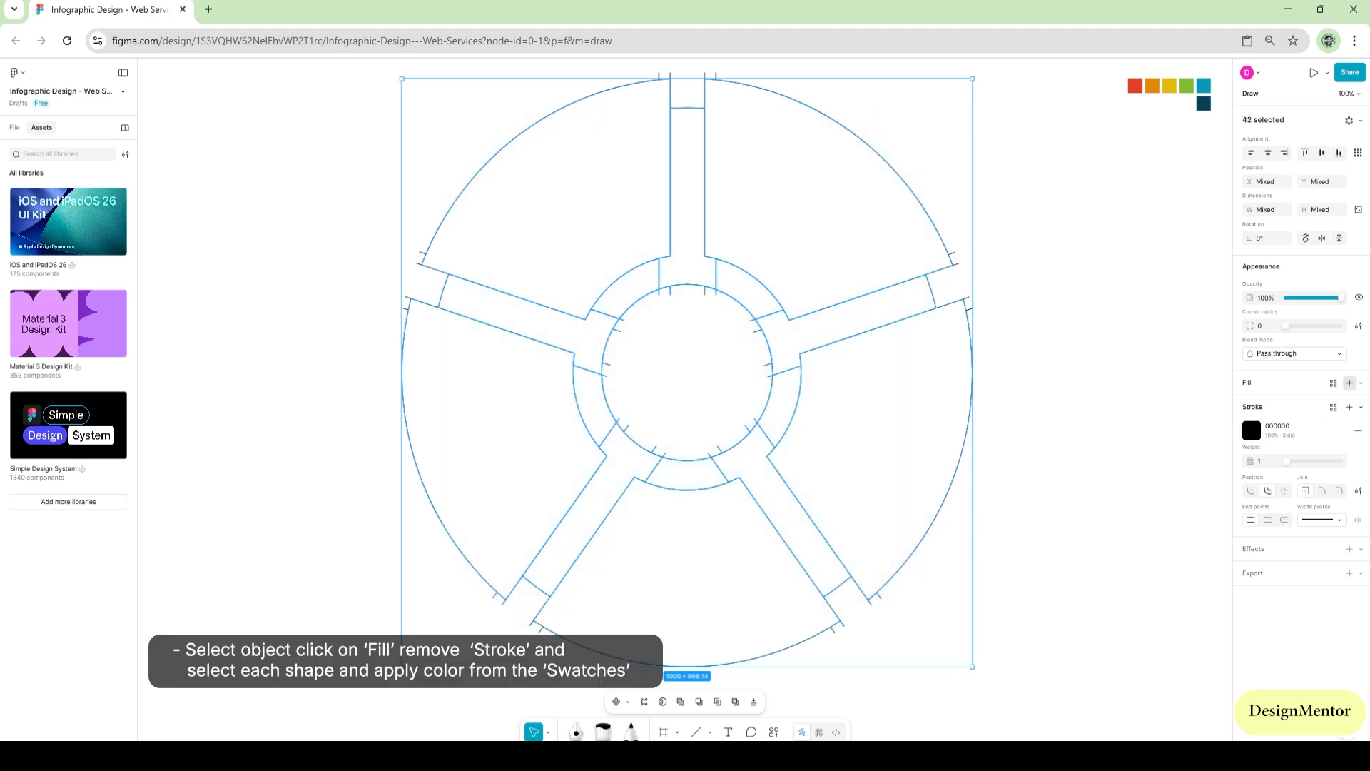
pyautogui.click(1349, 382)
pyautogui.click(1358, 461)
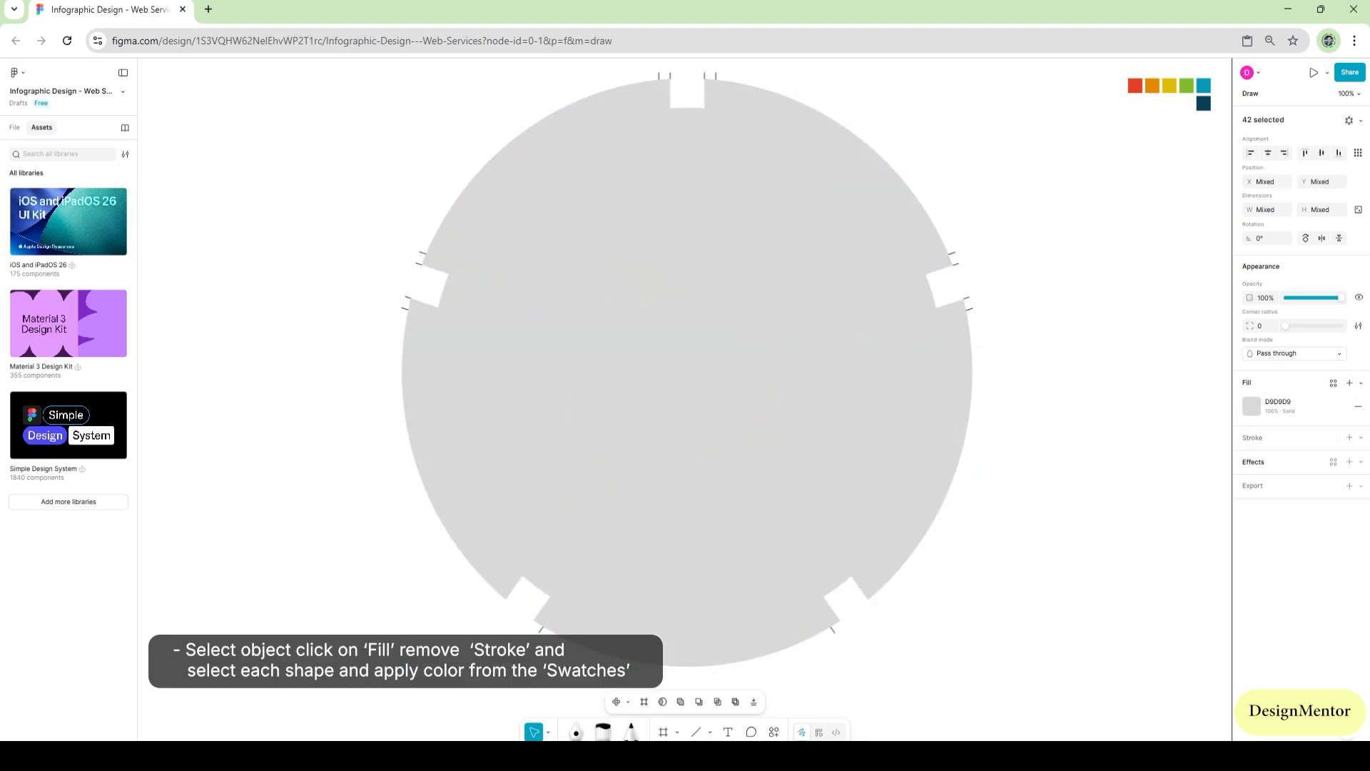
pyautogui.click(1039, 235)
# Color the five outer segments clockwise from the upper-right one with the red, orange, yellow, green and blue swatch colors
pyautogui.click(831, 196)
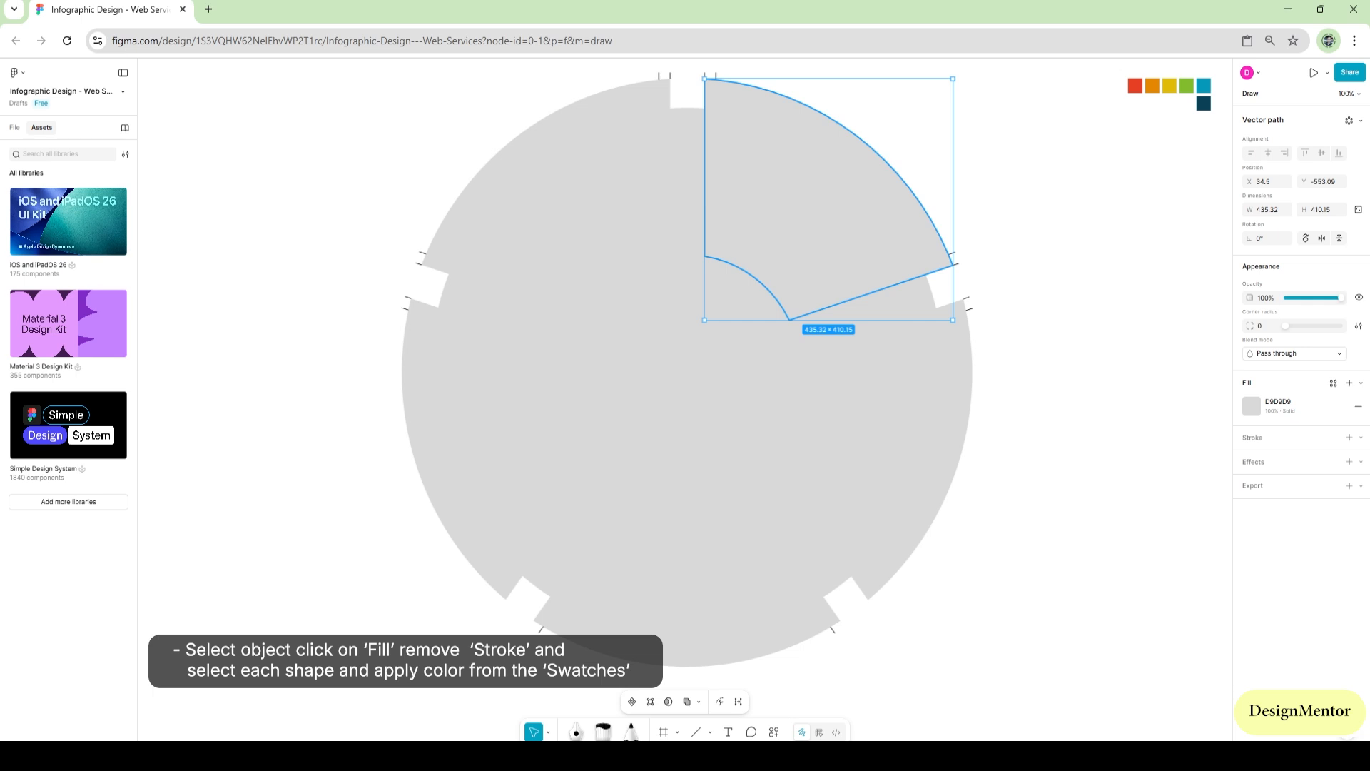
pyautogui.click(1134, 86)
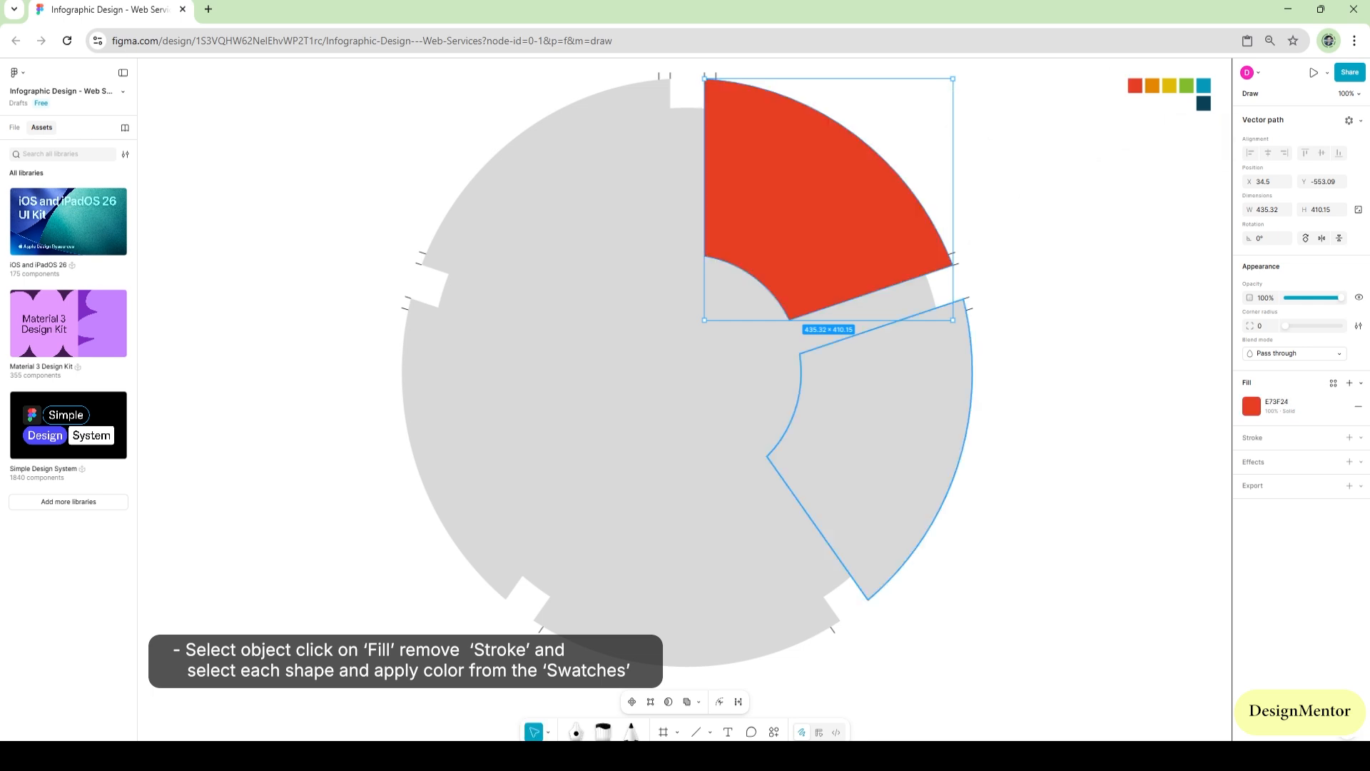
pyautogui.click(914, 407)
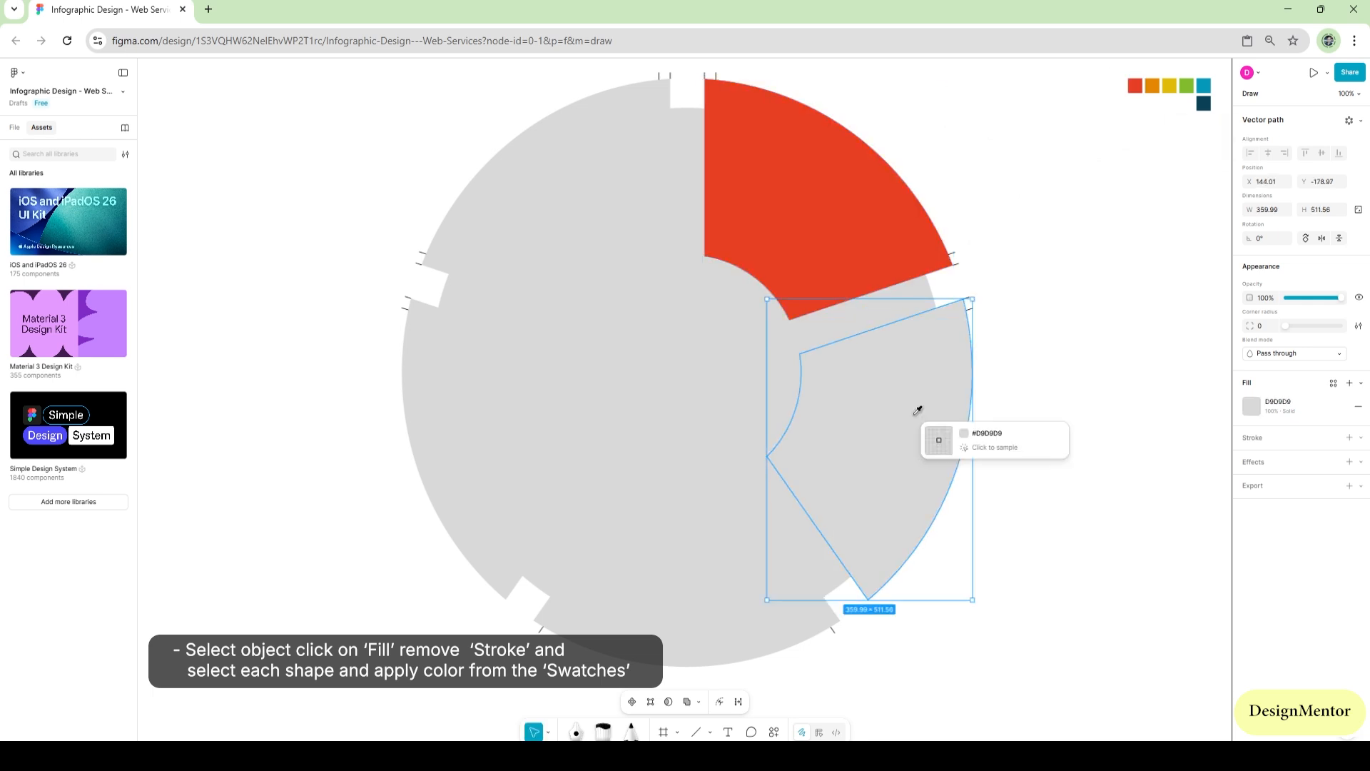
pyautogui.click(1152, 85)
pyautogui.click(723, 590)
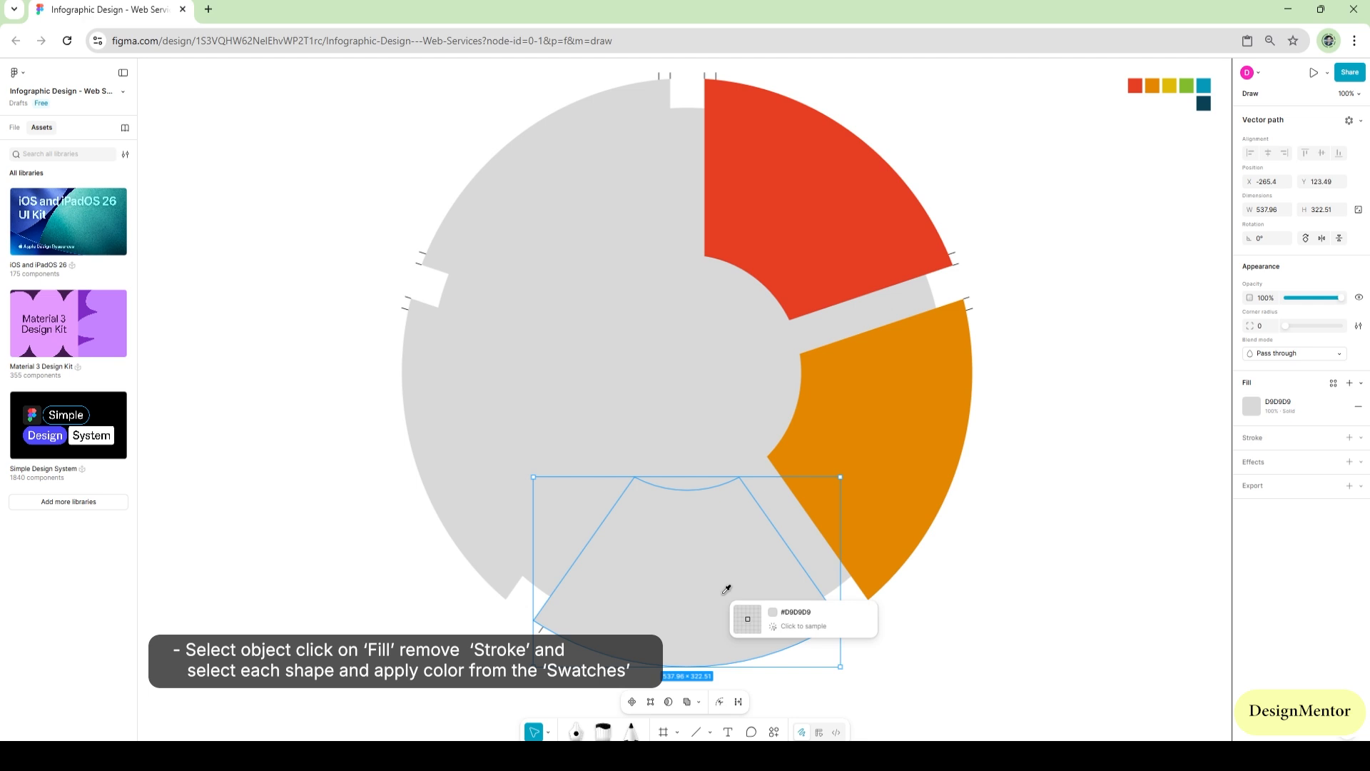
pyautogui.click(1171, 85)
pyautogui.click(464, 442)
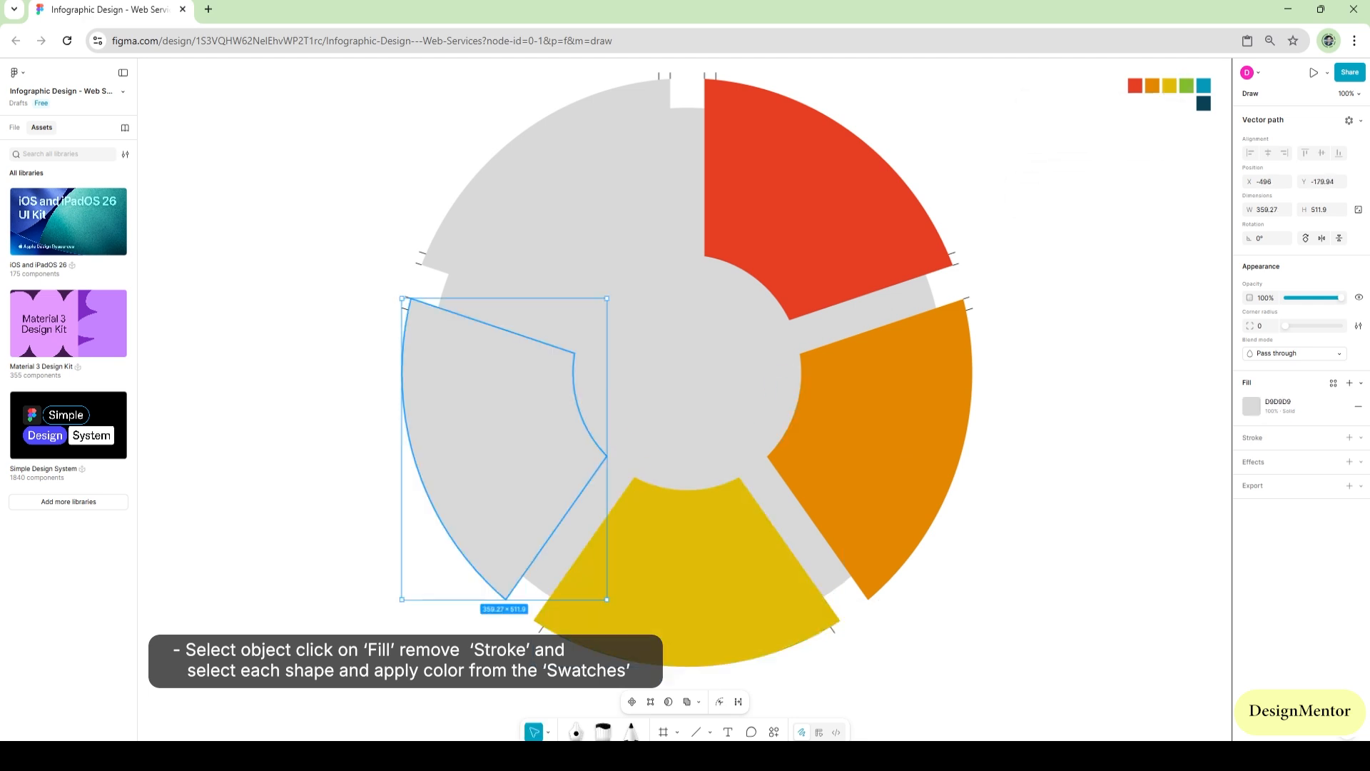
pyautogui.click(1187, 85)
pyautogui.click(542, 185)
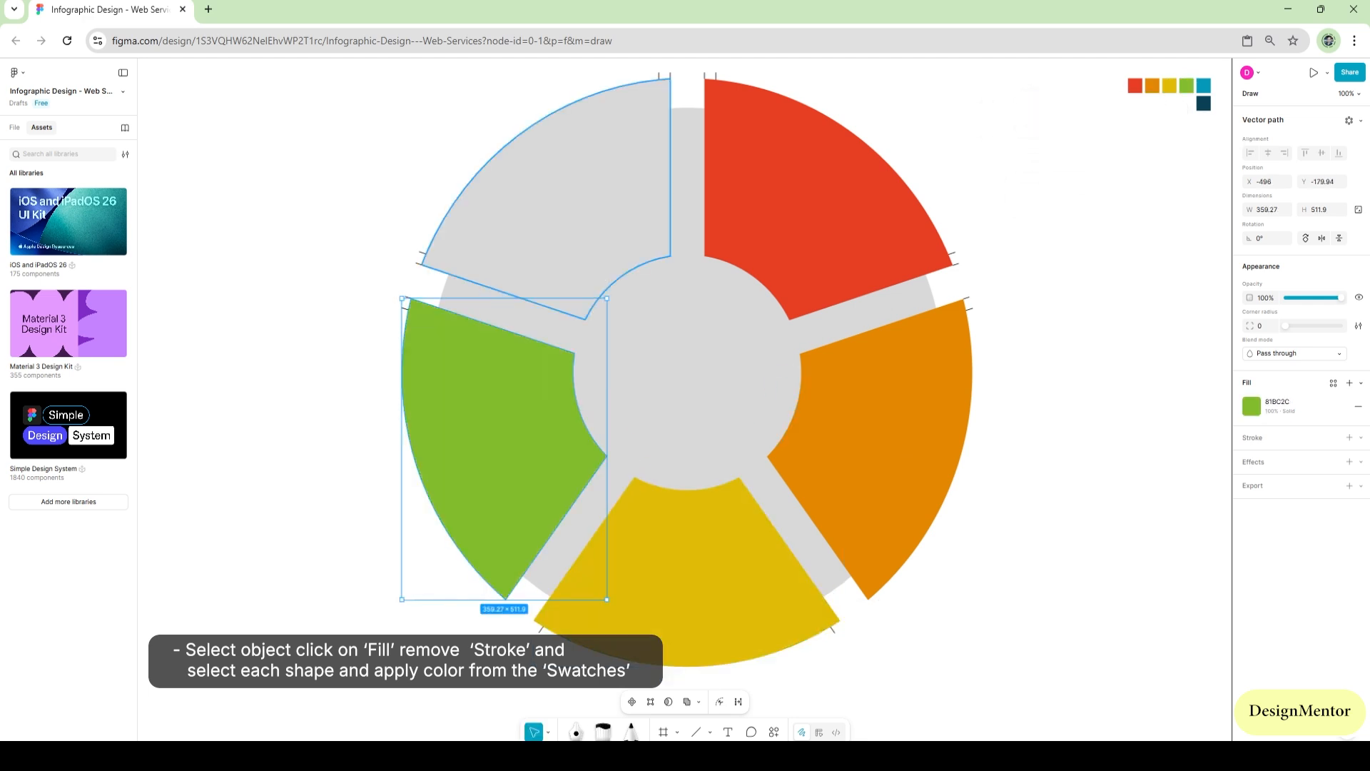
pyautogui.click(1204, 85)
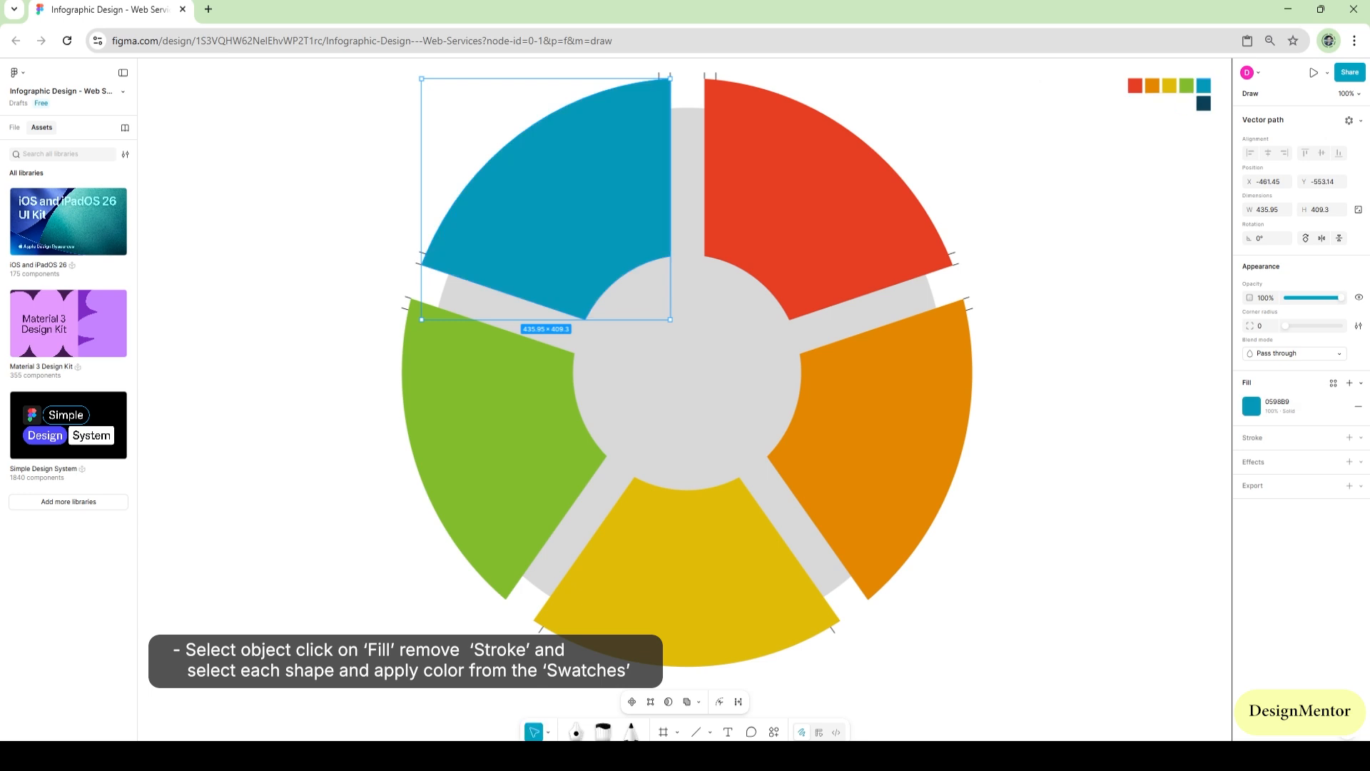
pyautogui.click(1027, 286)
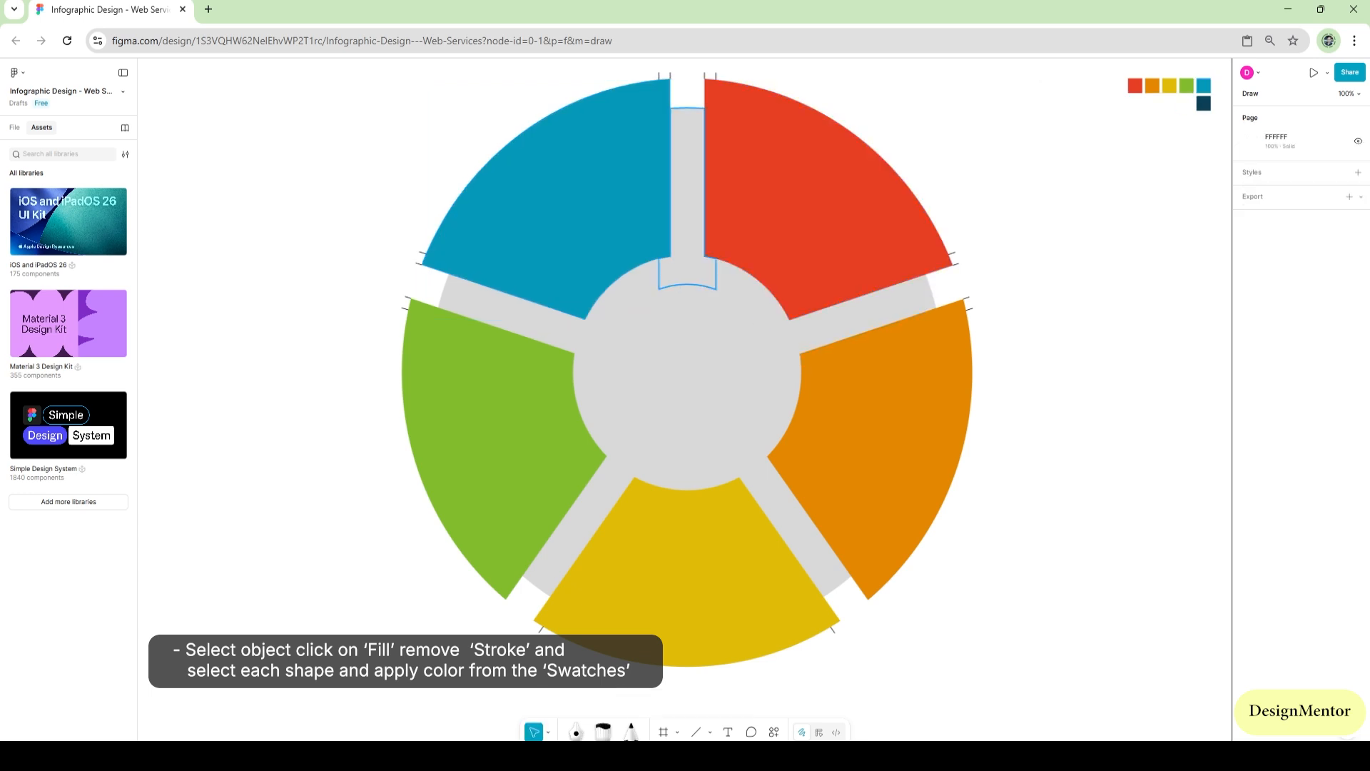
# Fill all five T-shaped separators with the dark blue swatch color 0A4156
pyautogui.click(687, 185)
pyautogui.click(1204, 103)
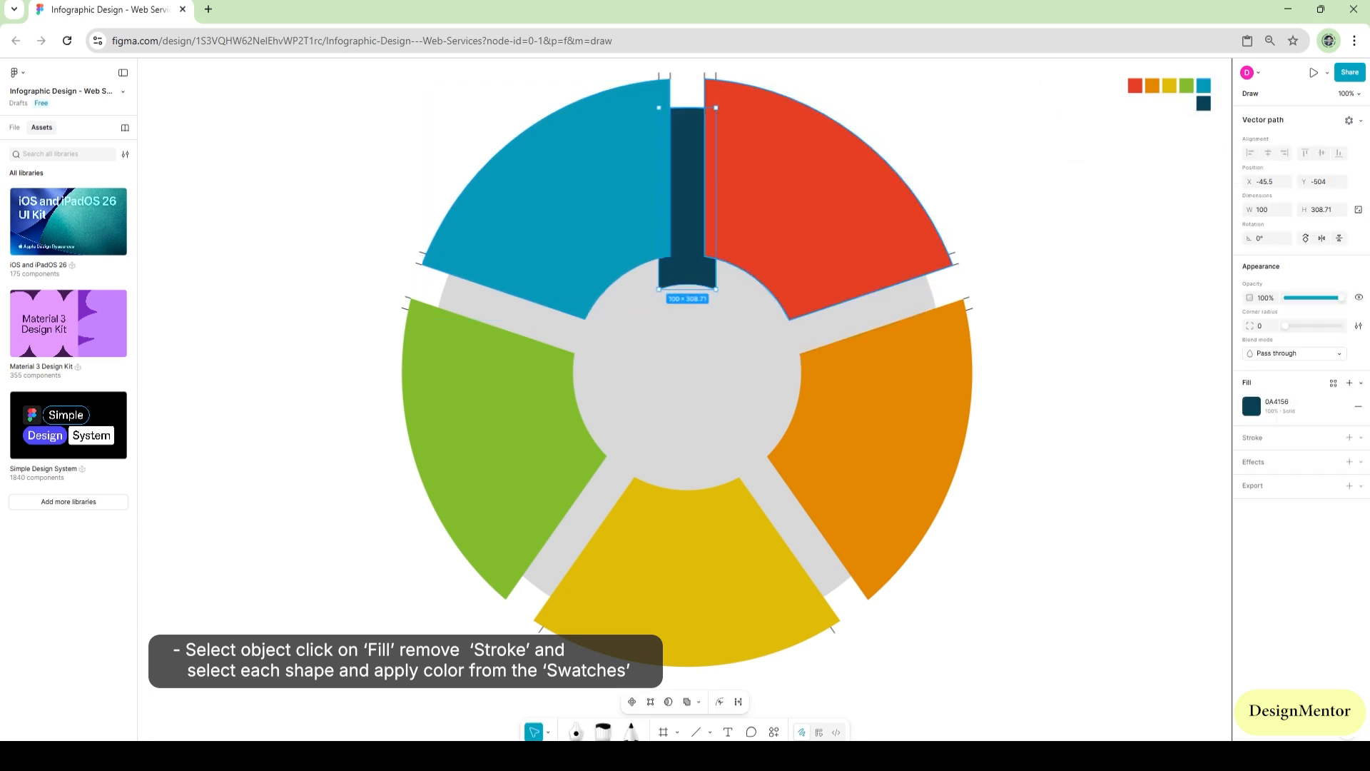
pyautogui.click(849, 319)
pyautogui.press('i')
pyautogui.click(694, 207)
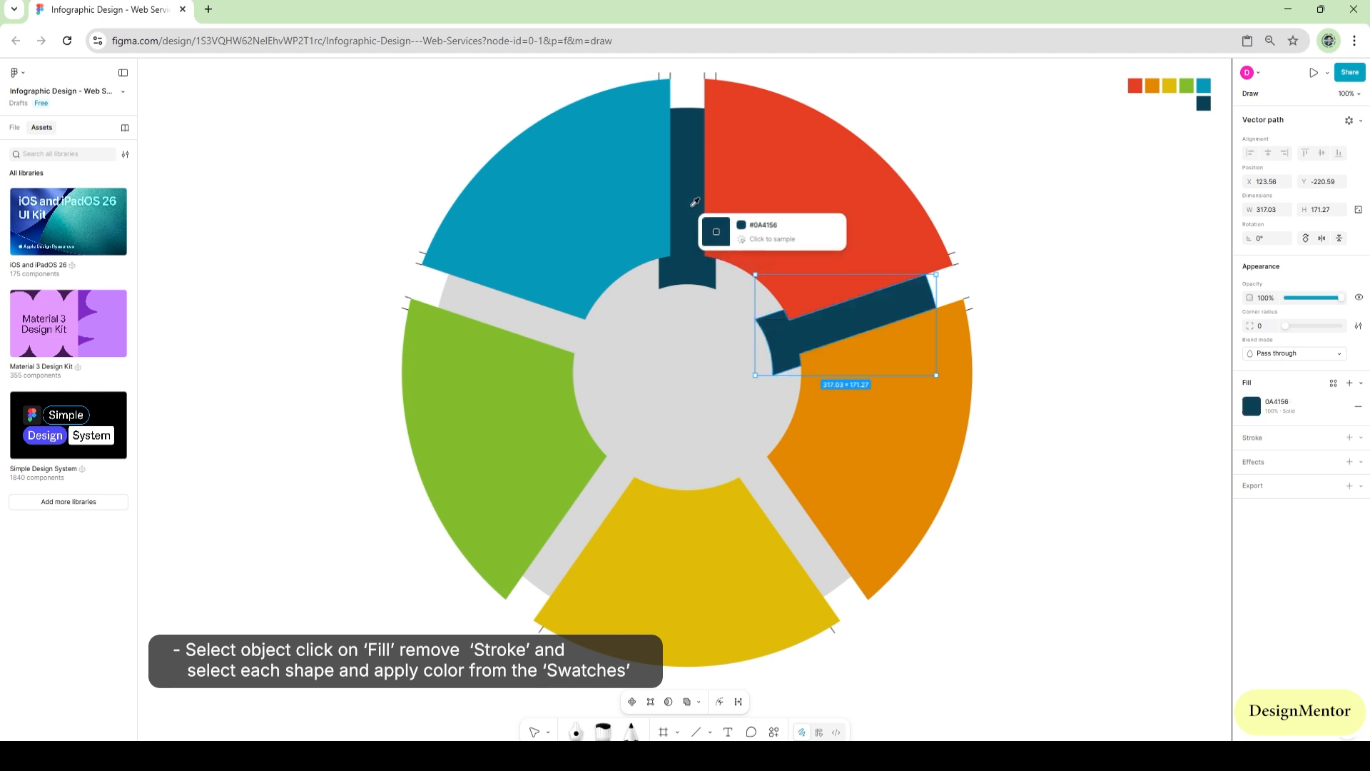
pyautogui.click(792, 521)
pyautogui.press('i')
pyautogui.click(690, 264)
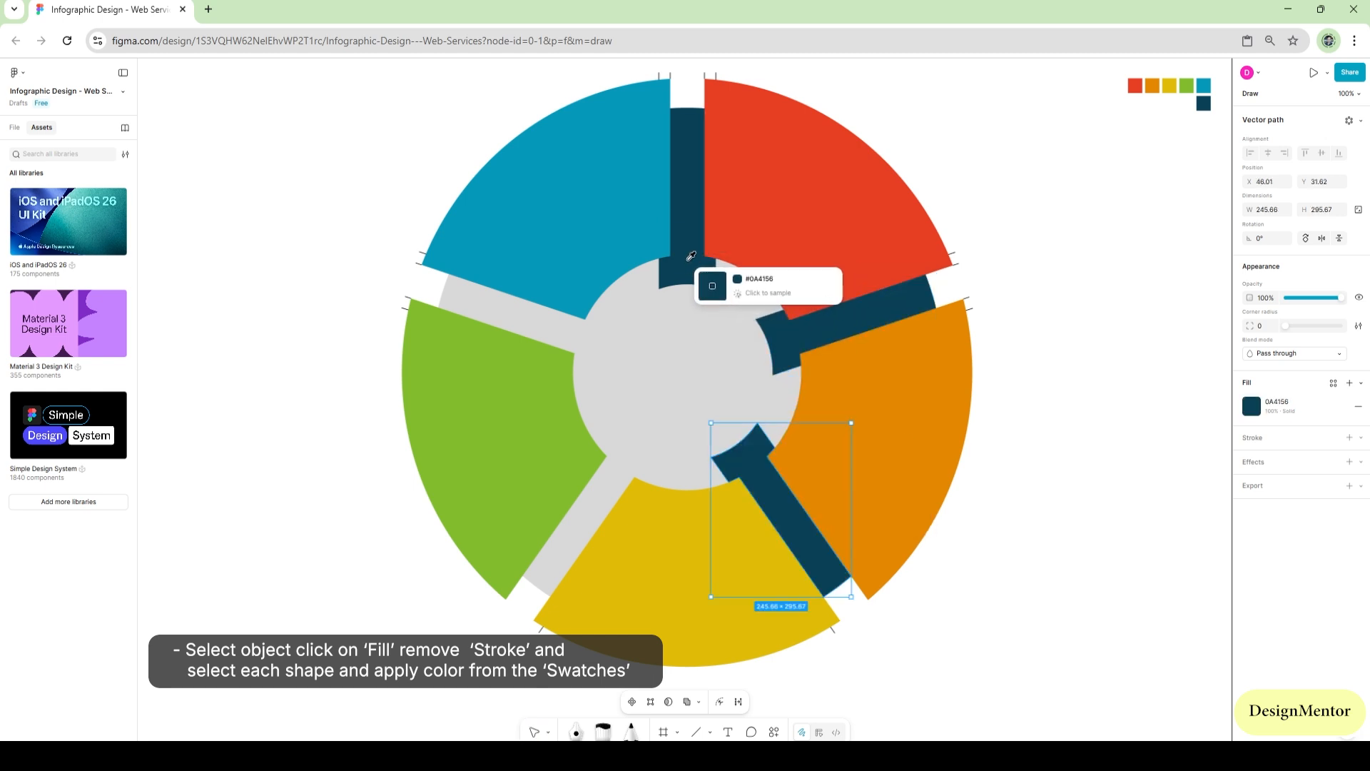
pyautogui.click(596, 500)
pyautogui.press('i')
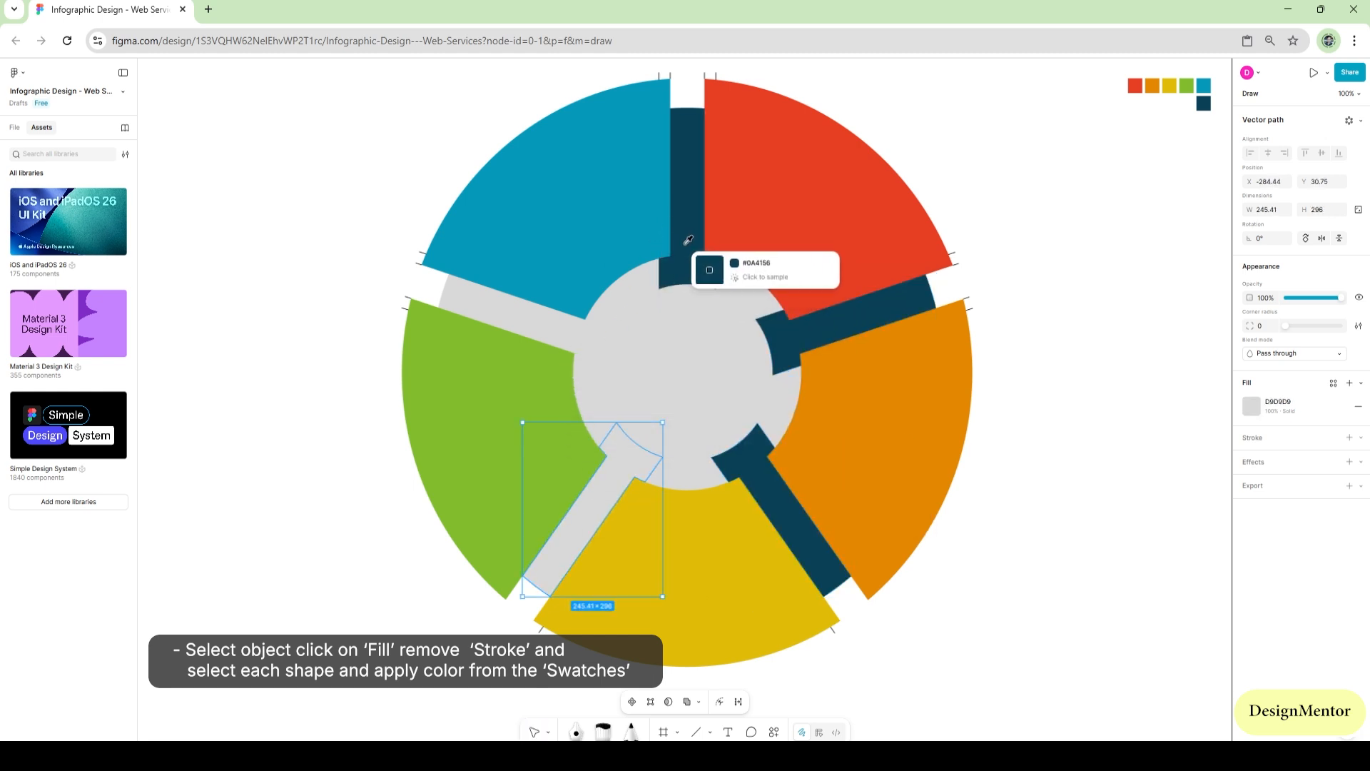
pyautogui.click(674, 239)
pyautogui.click(514, 308)
pyautogui.press('i')
pyautogui.click(689, 246)
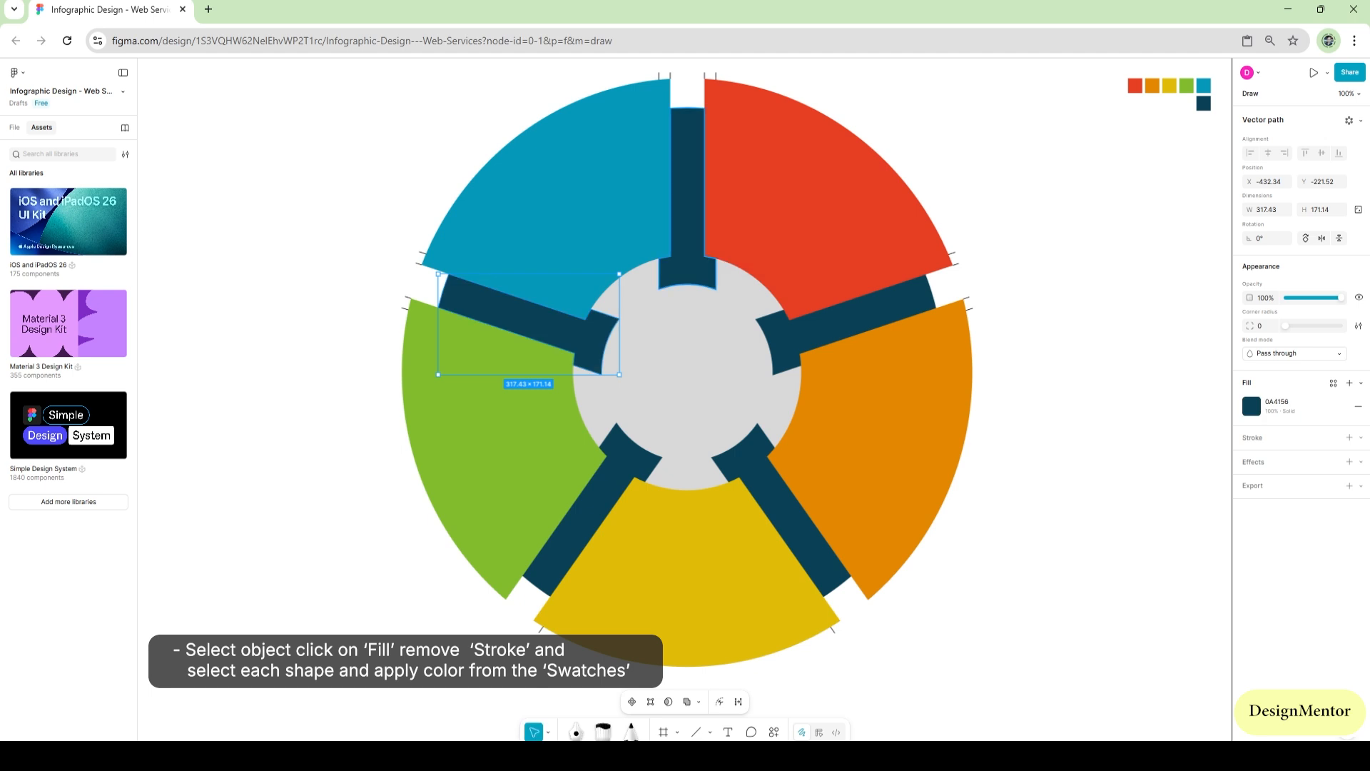
pyautogui.press('Escape')
# Fill the center circle with a linear gradient running from FFFFFF at 0% to DEDEDE at 100%
pyautogui.click(686, 357)
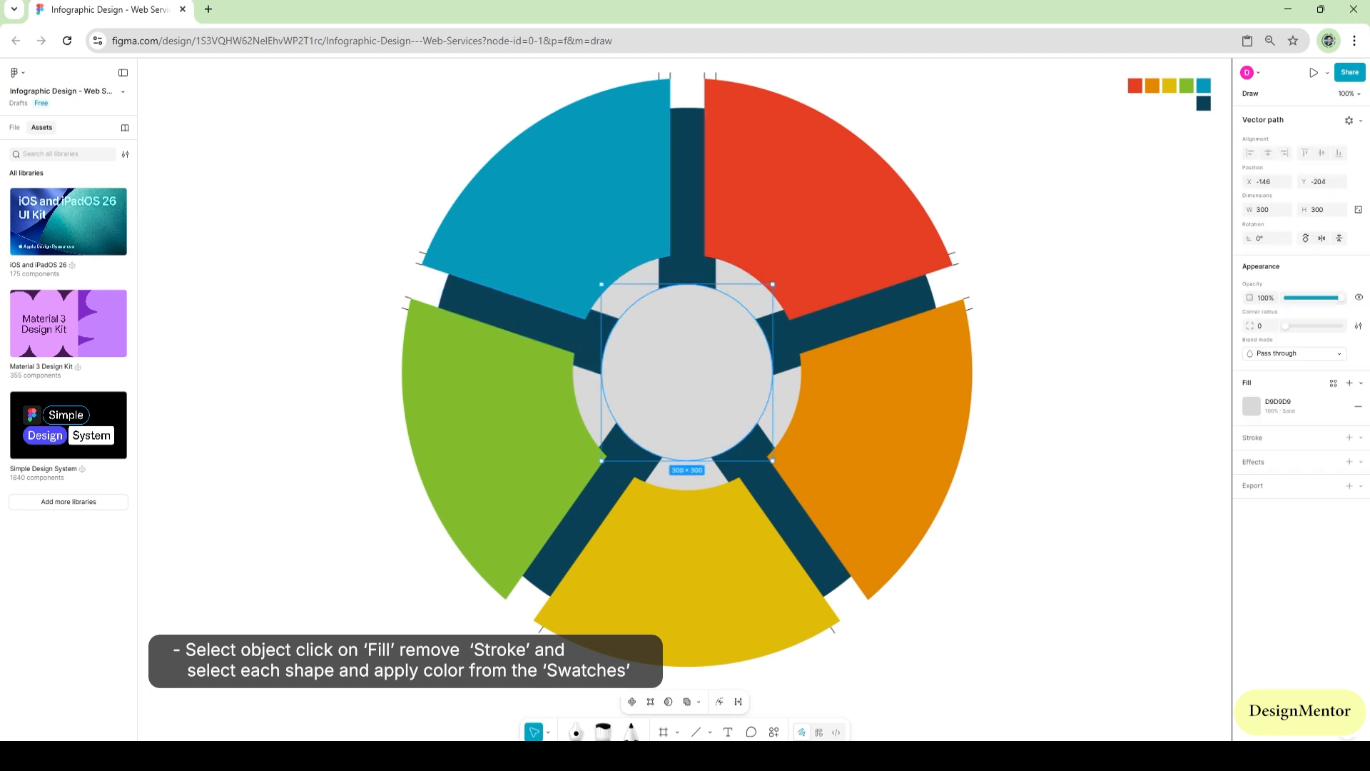
pyautogui.click(1251, 406)
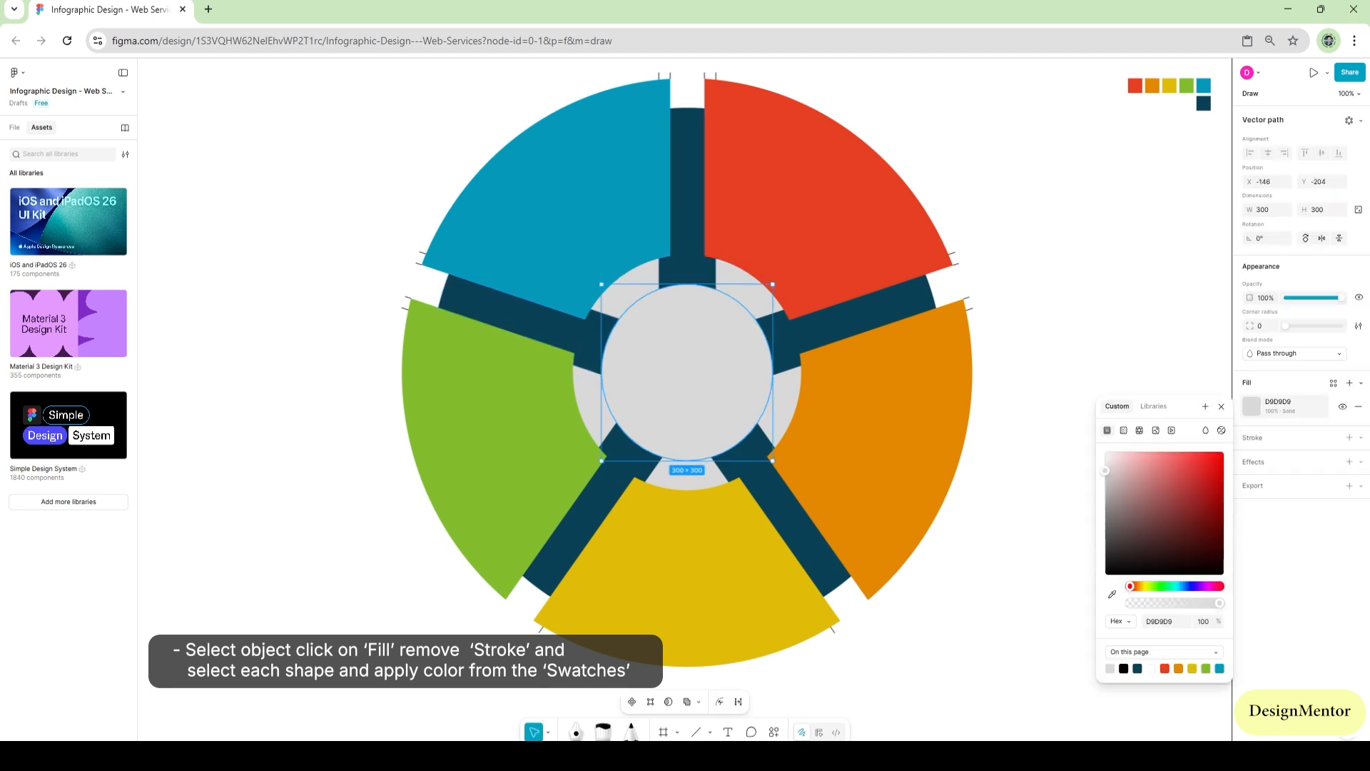
pyautogui.click(1123, 430)
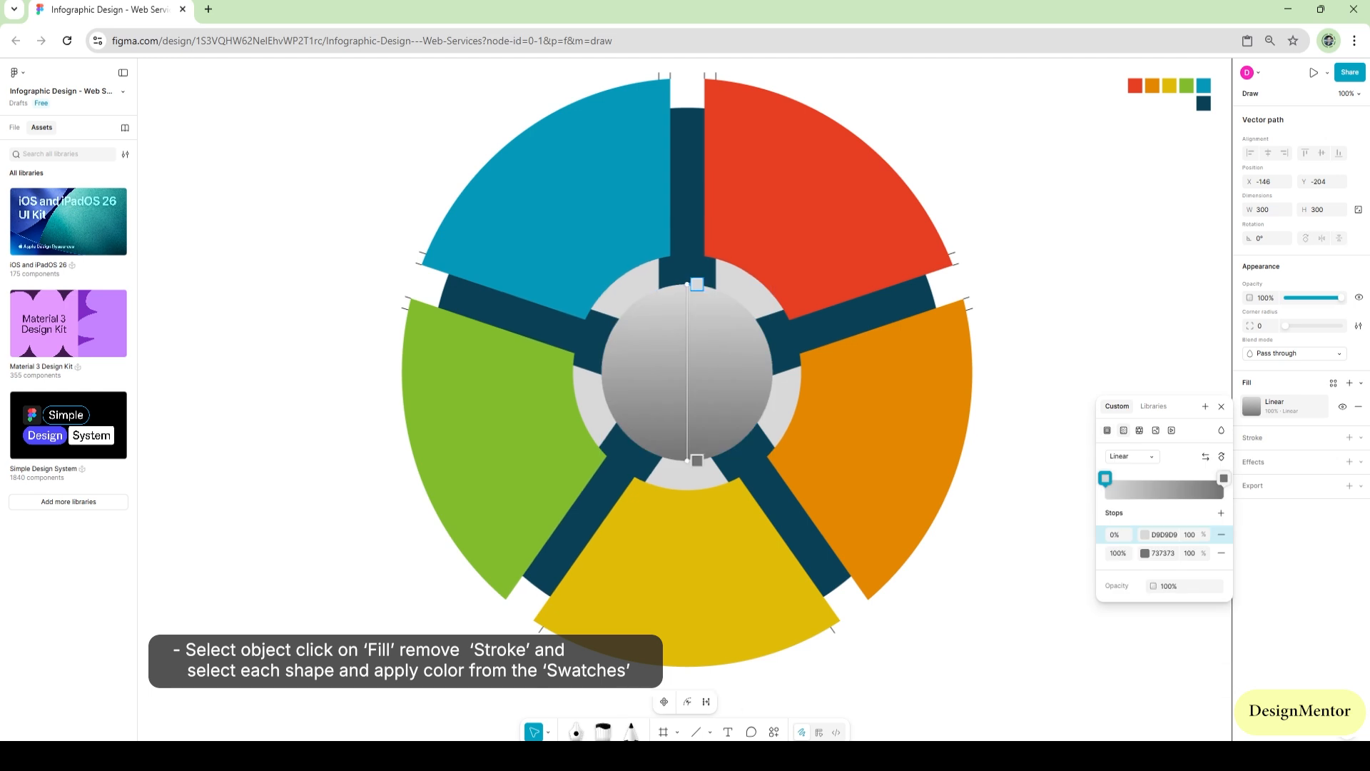
pyautogui.click(1144, 534)
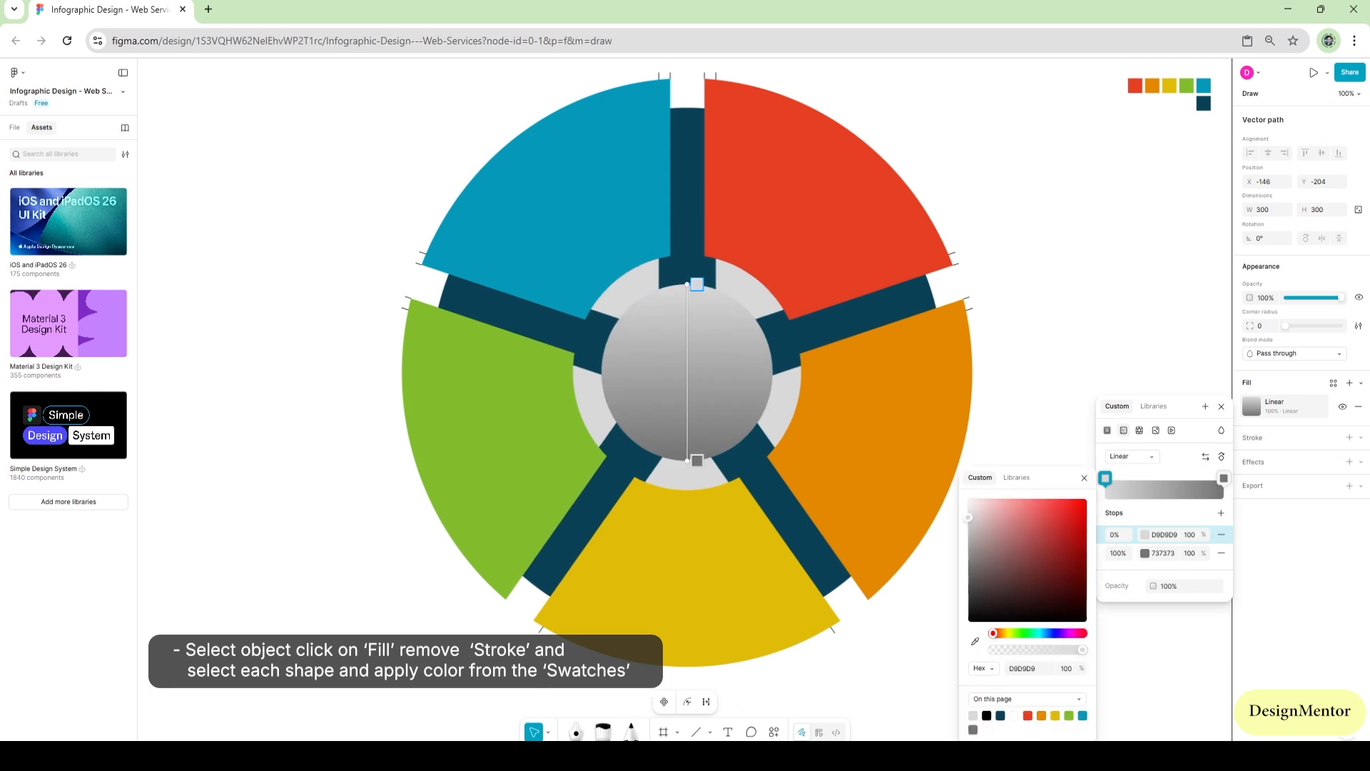
pyautogui.moveTo(992, 517); pyautogui.dragTo(968, 498)
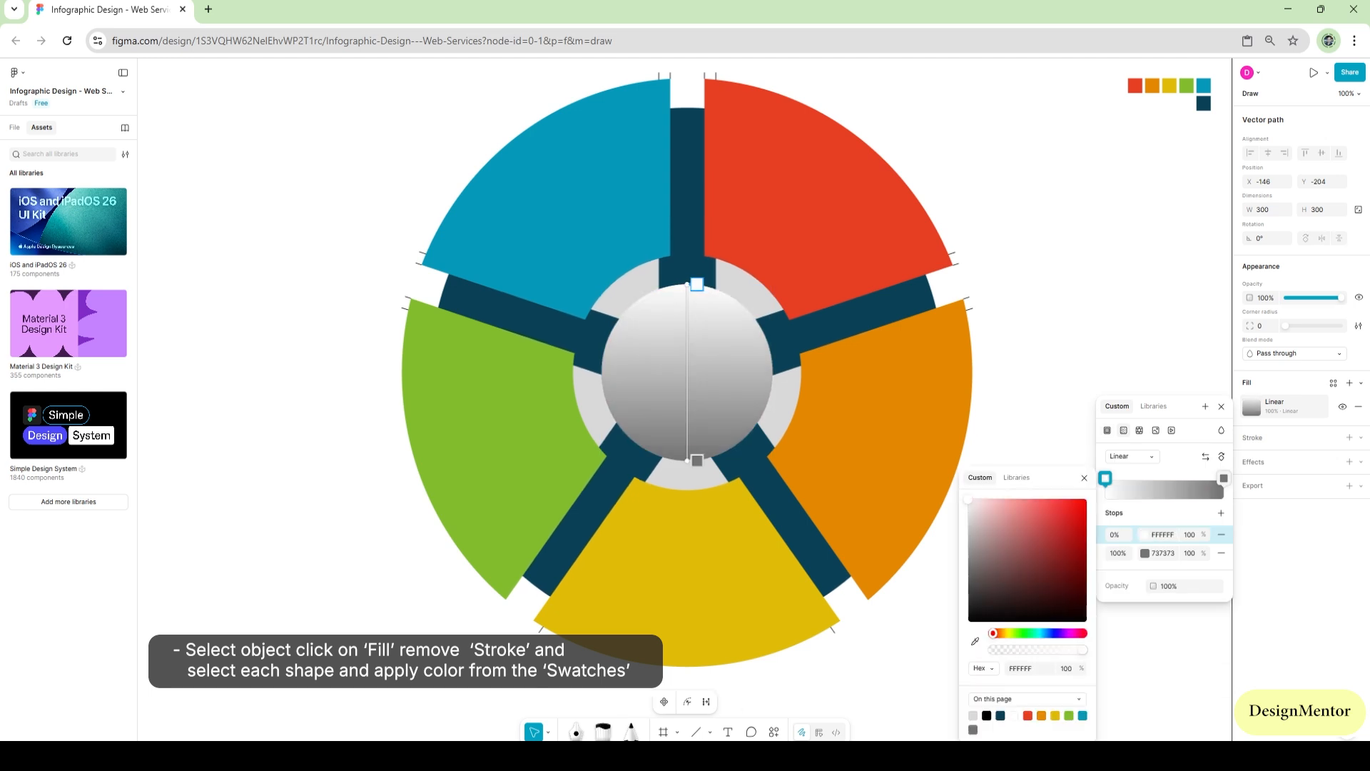
pyautogui.click(1145, 553)
pyautogui.moveTo(968, 566); pyautogui.dragTo(968, 514)
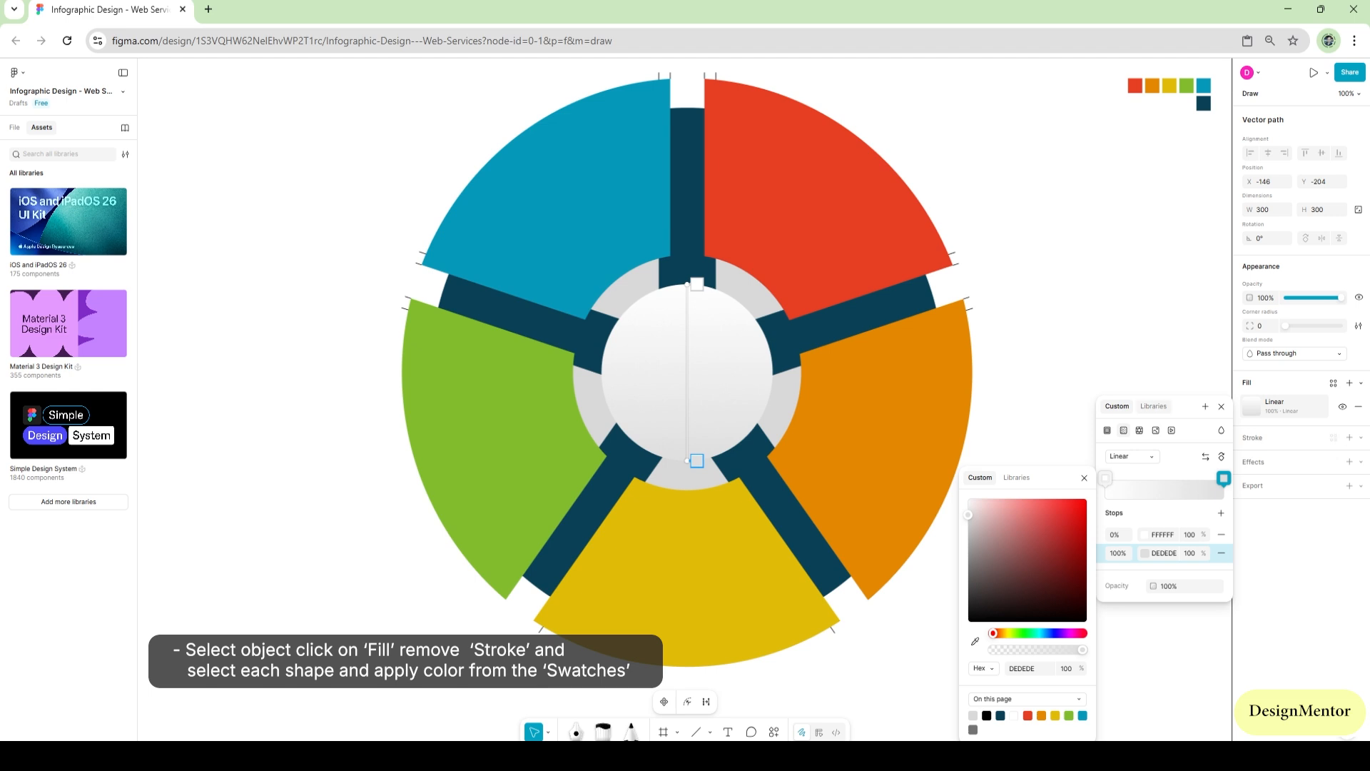
pyautogui.press('Escape')
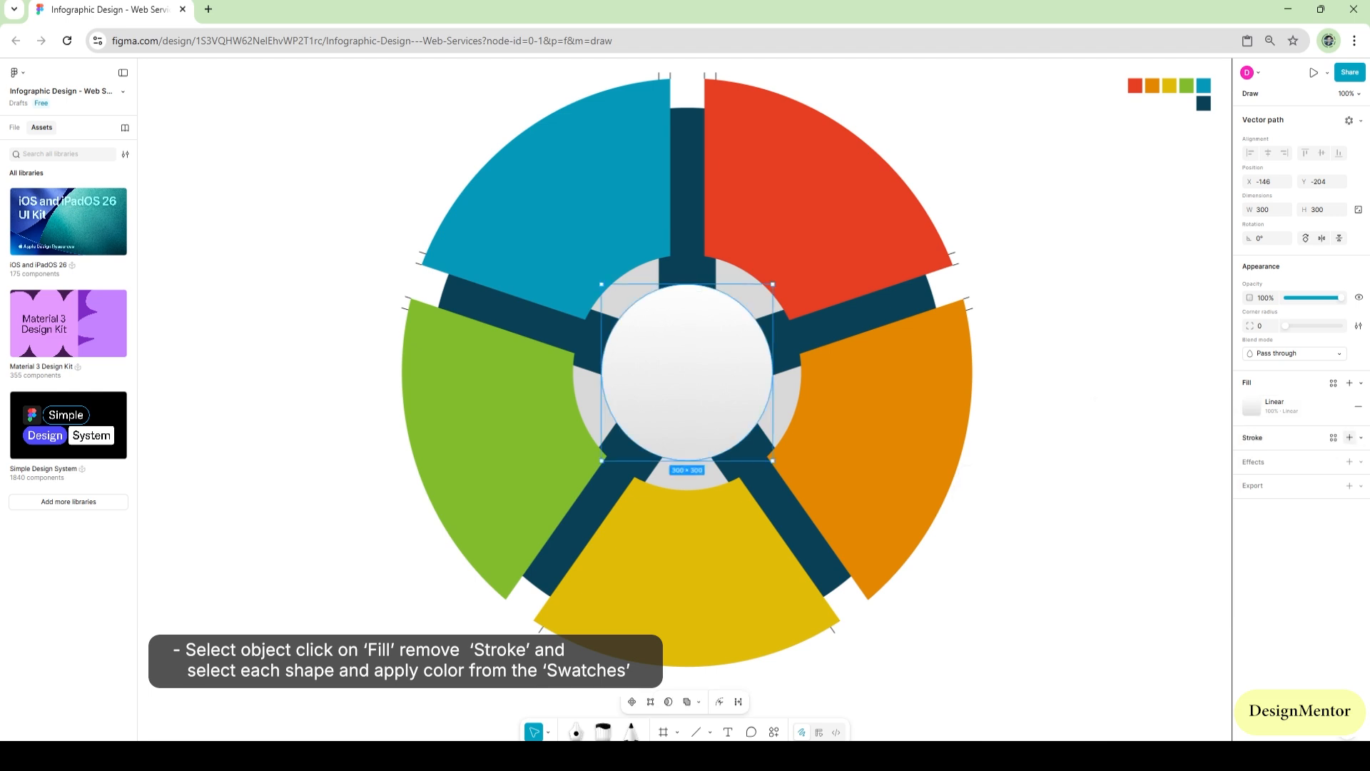
# Add a black 000000 stroke with a weight of 5 to the center circle
pyautogui.click(1348, 437)
pyautogui.click(1260, 492)
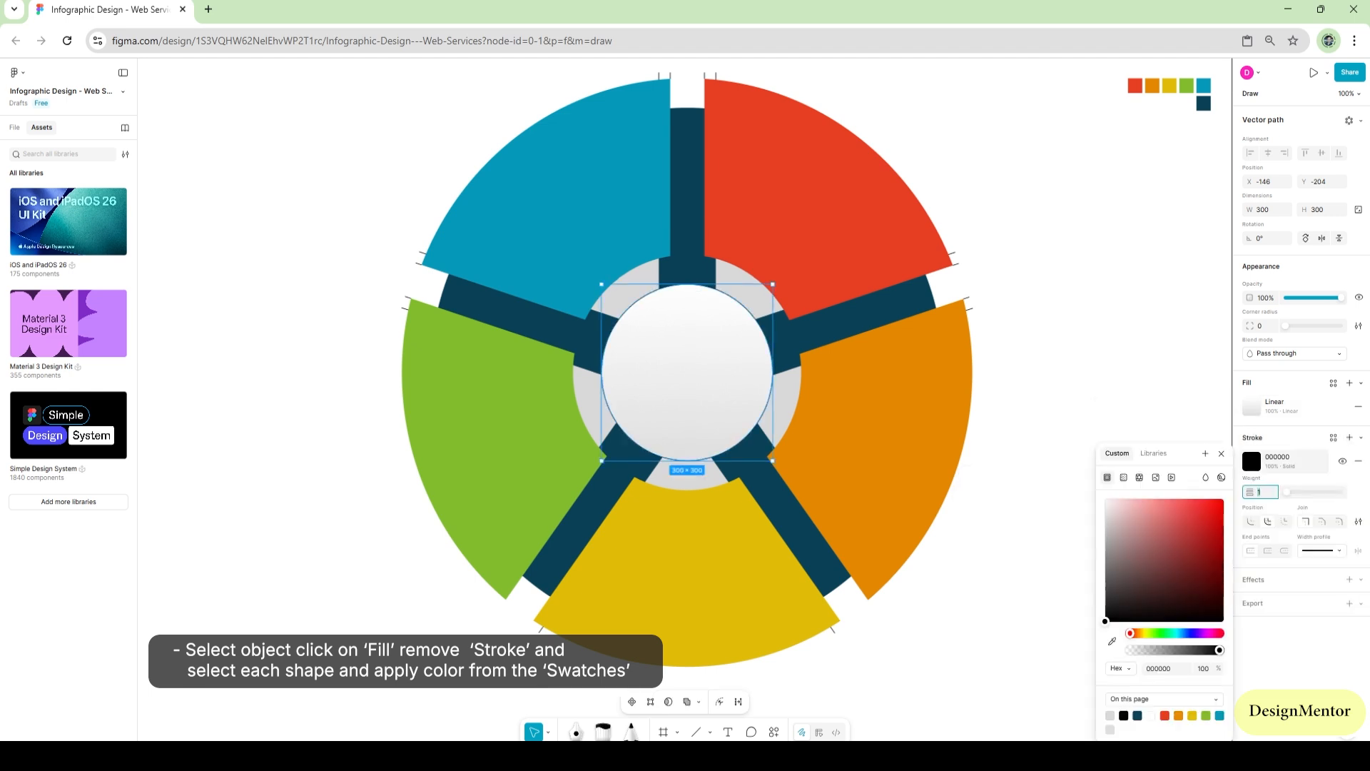
pyautogui.write('8')
pyautogui.press('Return')
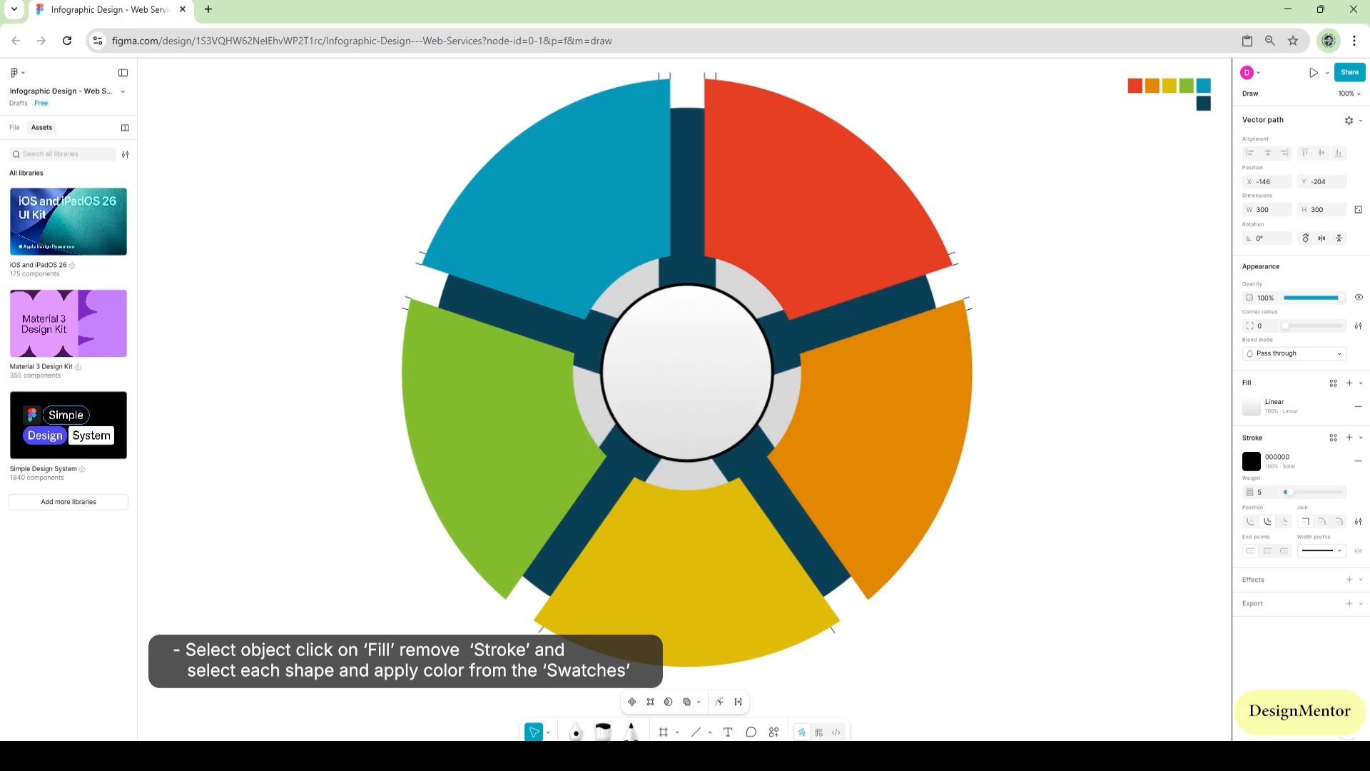
# Change the center circle's stroke color to white
pyautogui.moveTo(1143, 535); pyautogui.dragTo(1103, 497)
pyautogui.press('Escape')
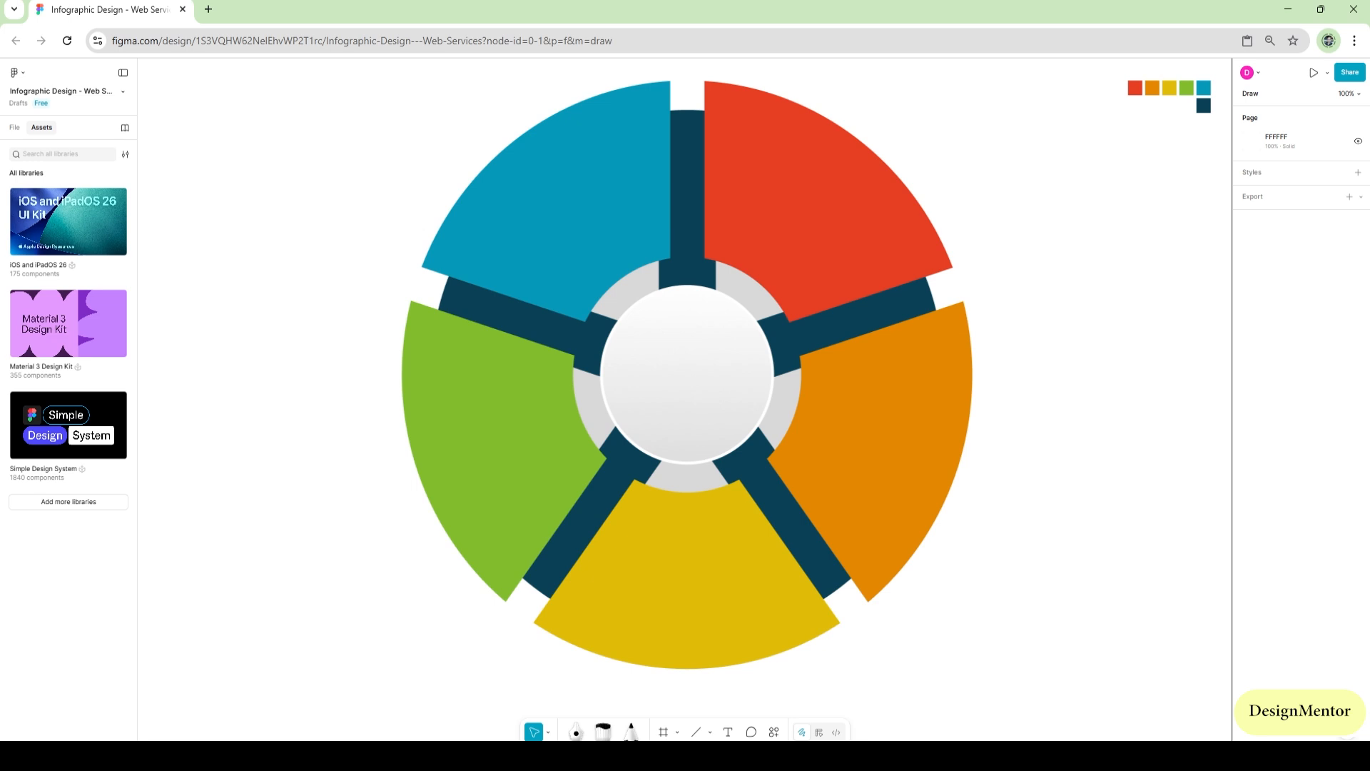
# Add the text "TOP" in the upper part of the center circle at font size 32
pyautogui.press('t')
pyautogui.click(663, 350)
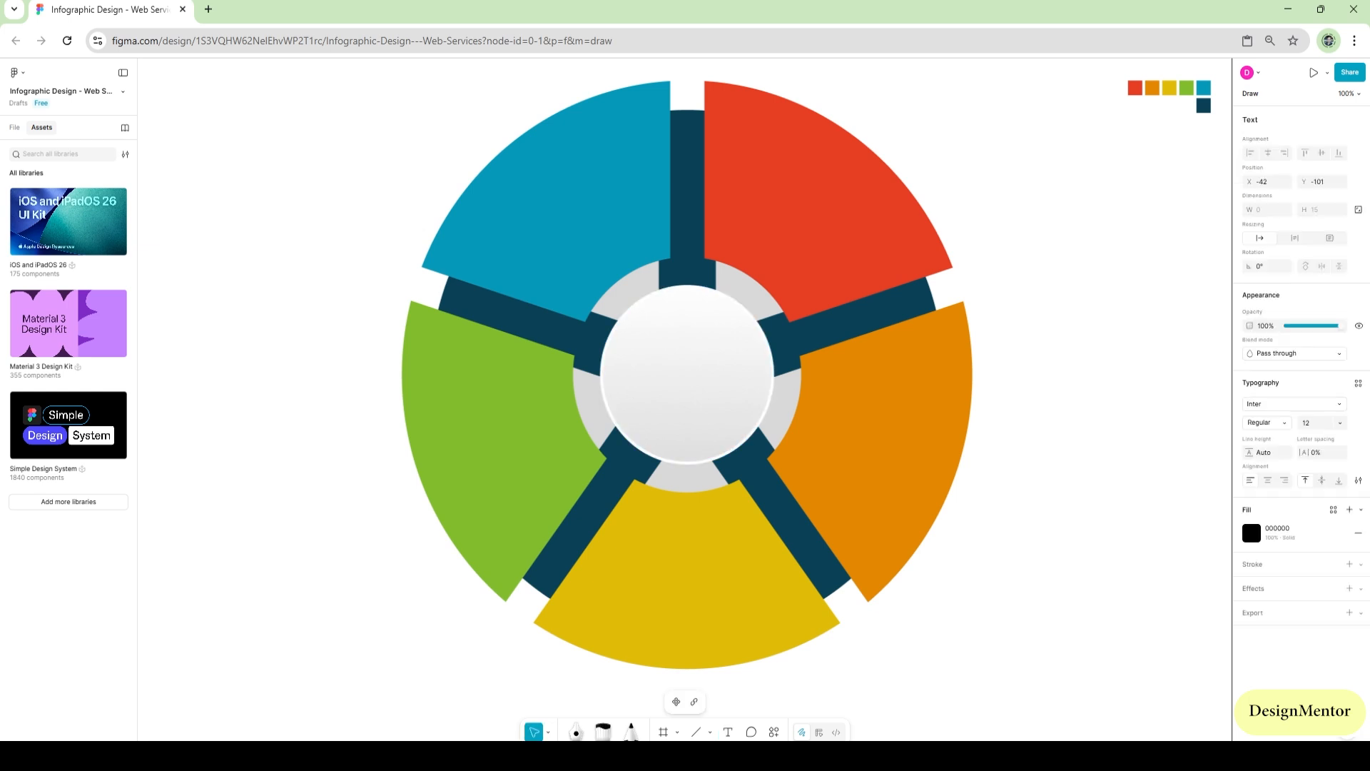
pyautogui.write('TOP')
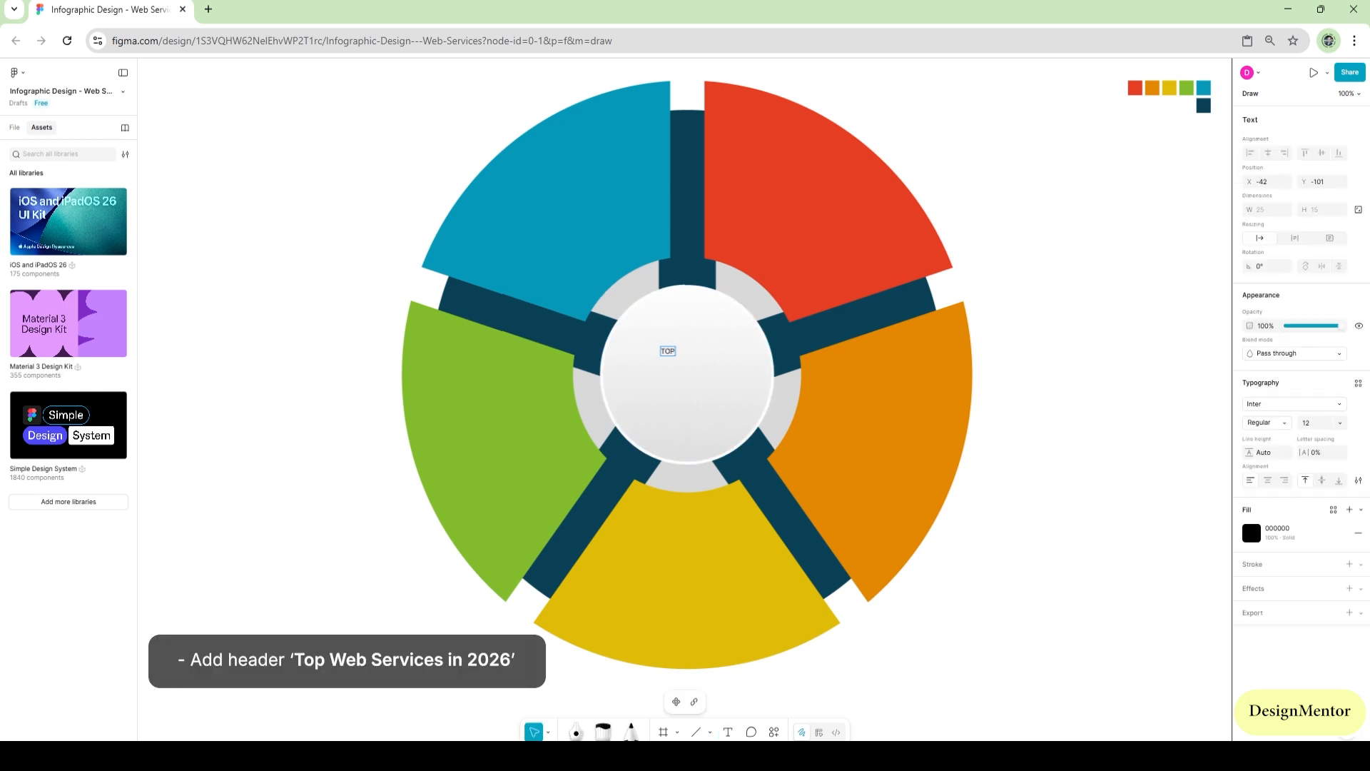
pyautogui.click(1306, 423)
pyautogui.write('32')
pyautogui.press('Return')
# Set the "TOP" text to Medium weight and center it horizontally in the upper half of the center circle
pyautogui.click(1266, 423)
pyautogui.click(1274, 452)
pyautogui.click(1267, 422)
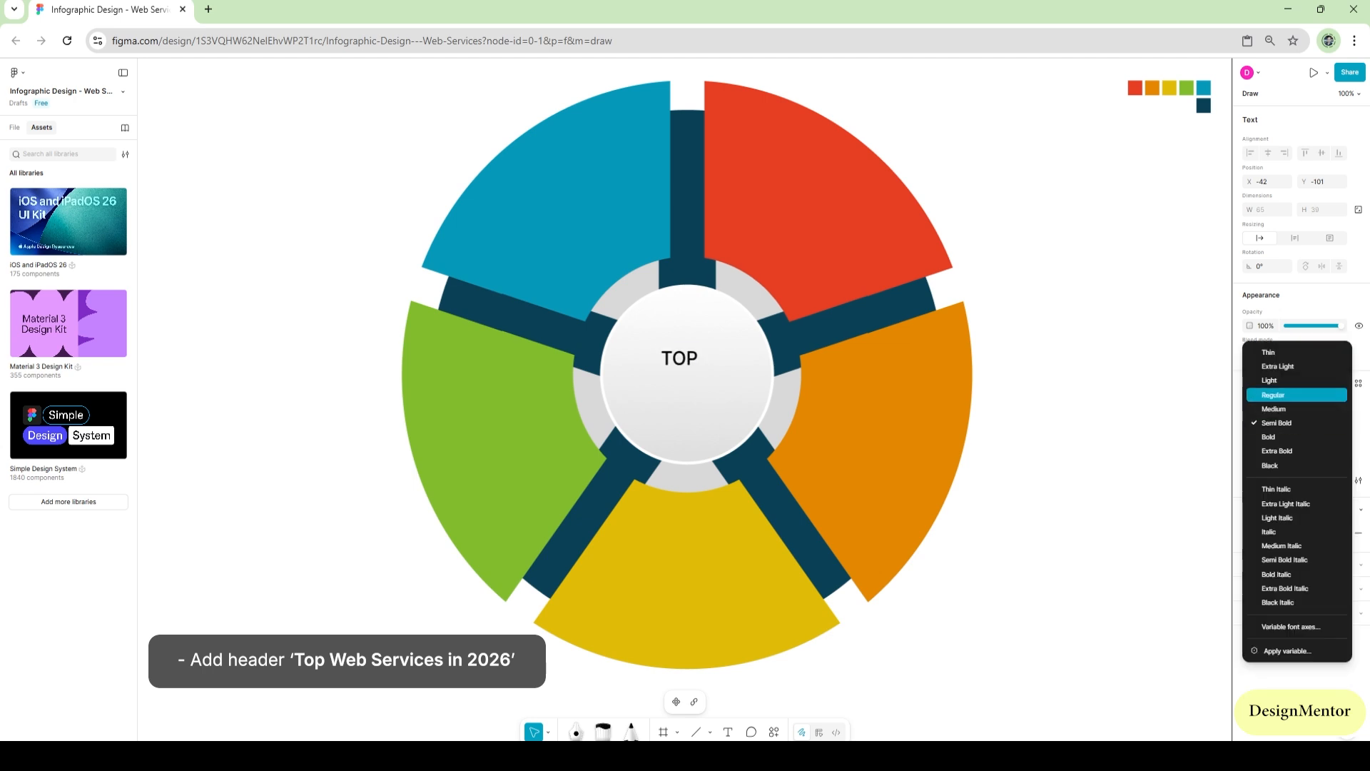
pyautogui.click(1274, 408)
pyautogui.moveTo(679, 357); pyautogui.dragTo(687, 352)
pyautogui.press('Escape')
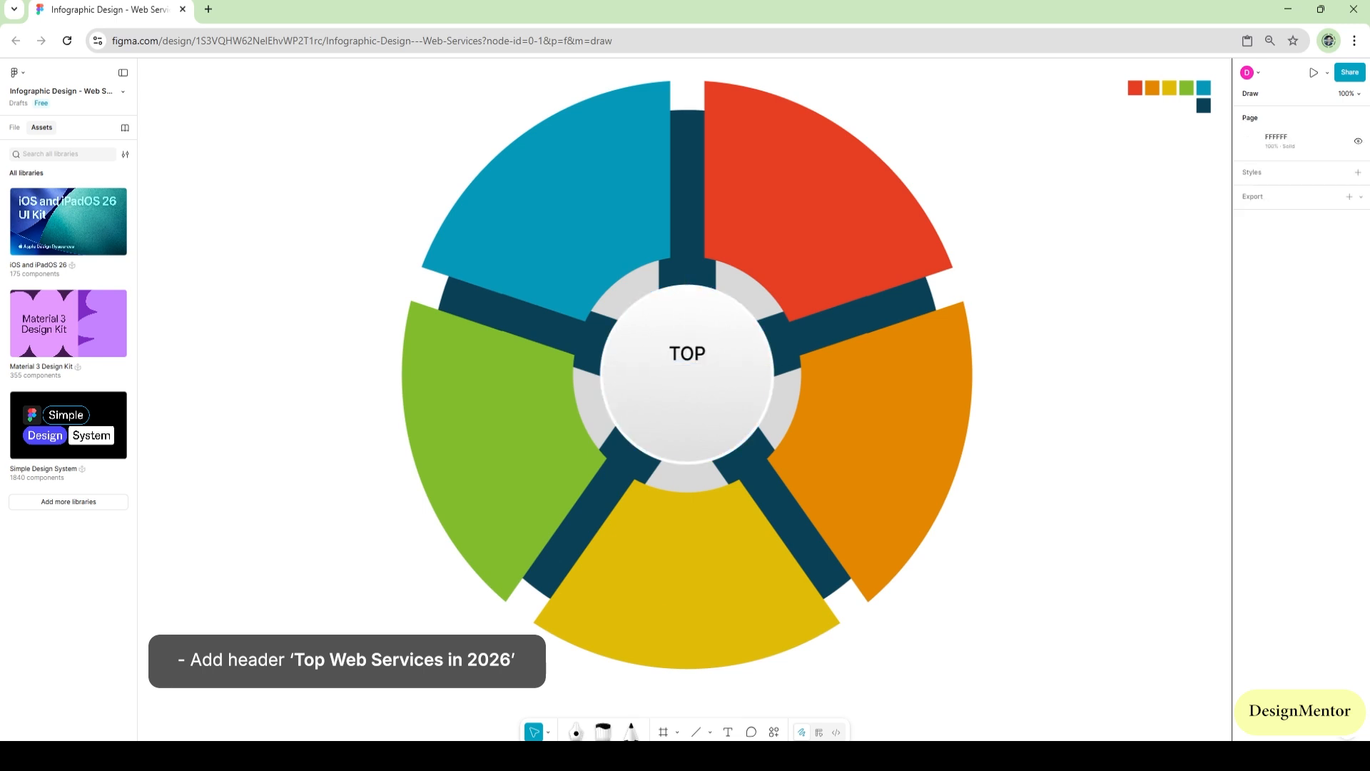
# Add the text "Web Services" in Semi Bold at size 32 and center it directly below "TOP"
pyautogui.press('t')
pyautogui.click(633, 391)
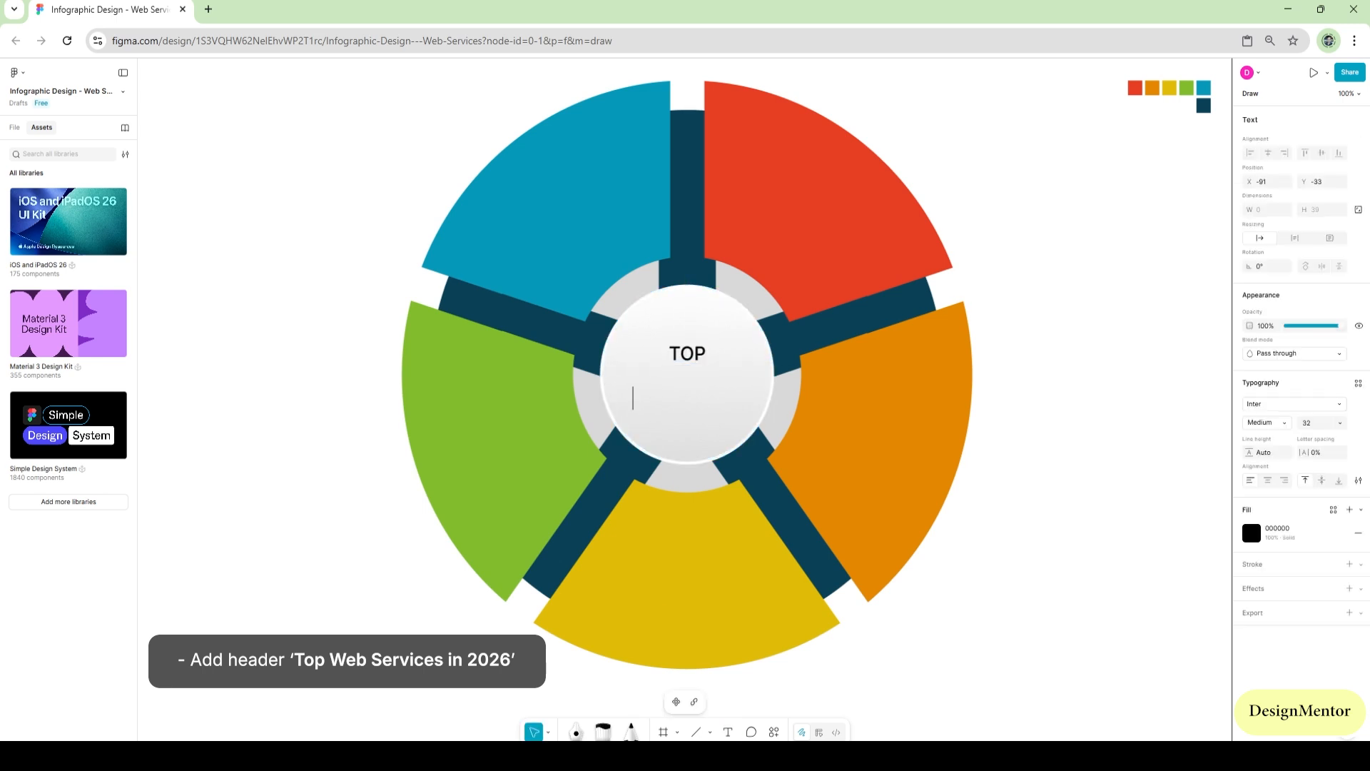
pyautogui.write('Web Services')
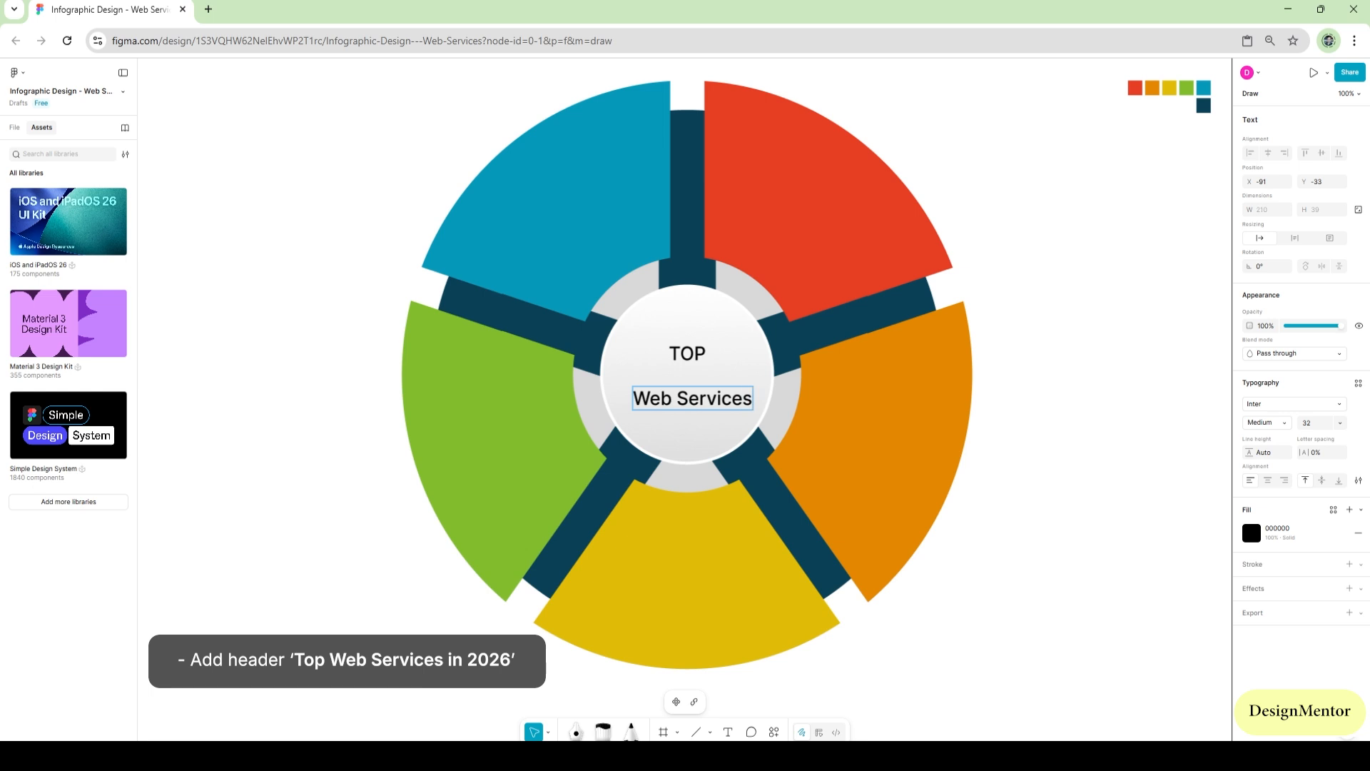
pyautogui.hotkey('ctrl', 'a')
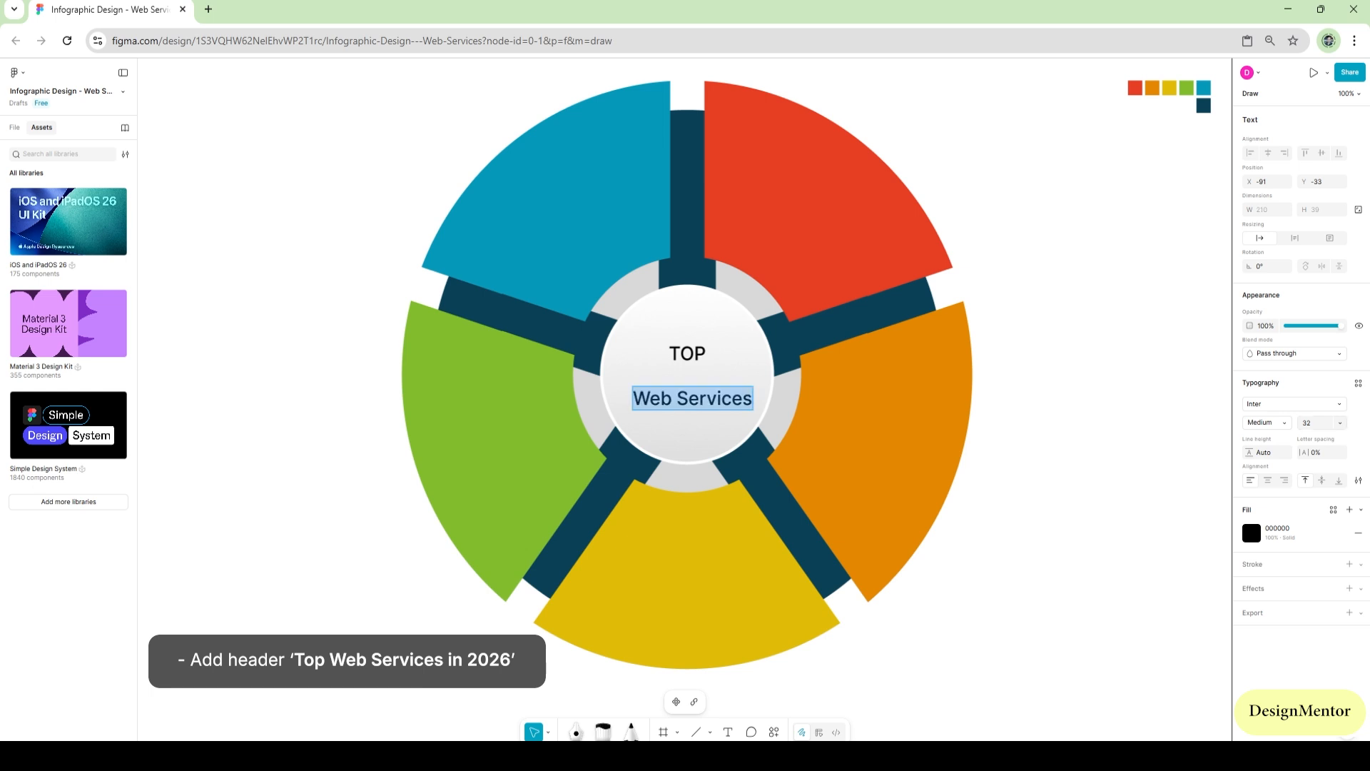
pyautogui.click(1266, 422)
pyautogui.click(1278, 435)
pyautogui.press('Escape')
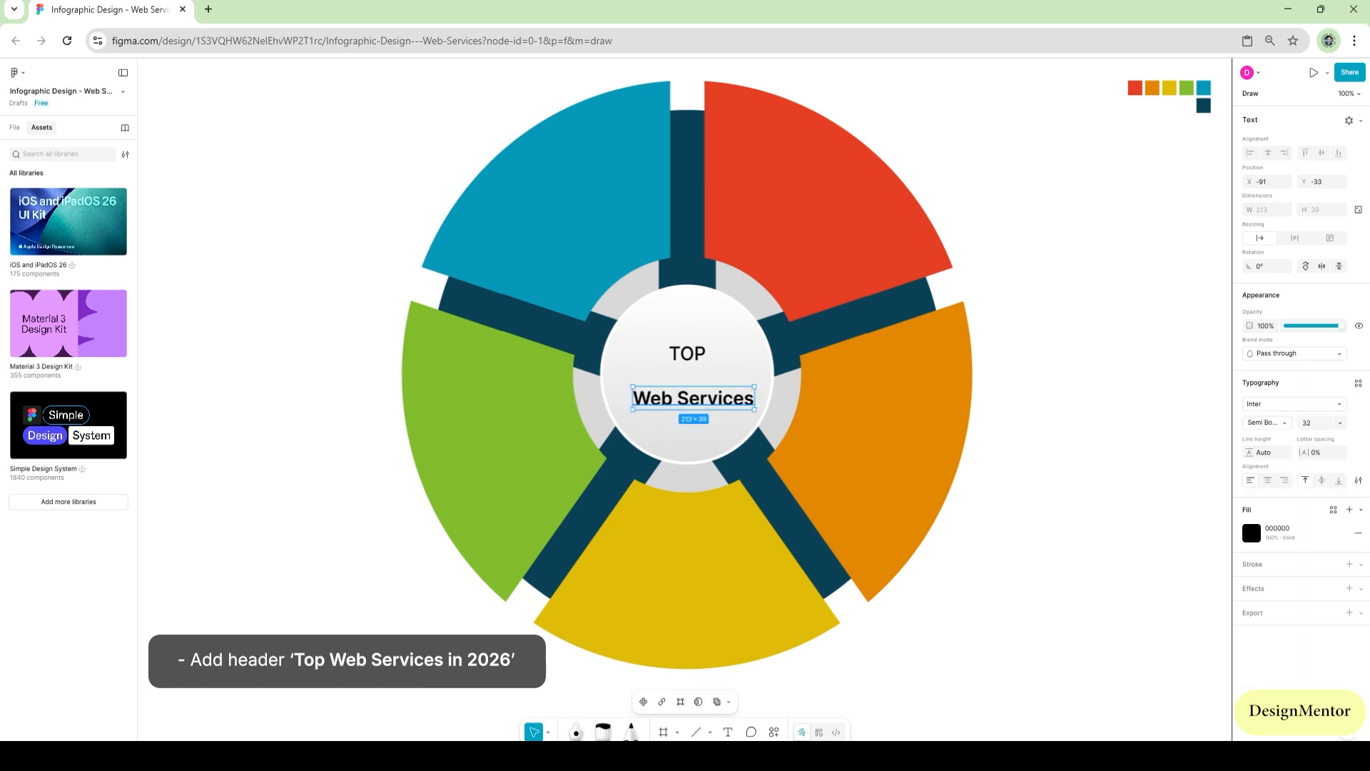
pyautogui.moveTo(693, 398); pyautogui.dragTo(687, 376)
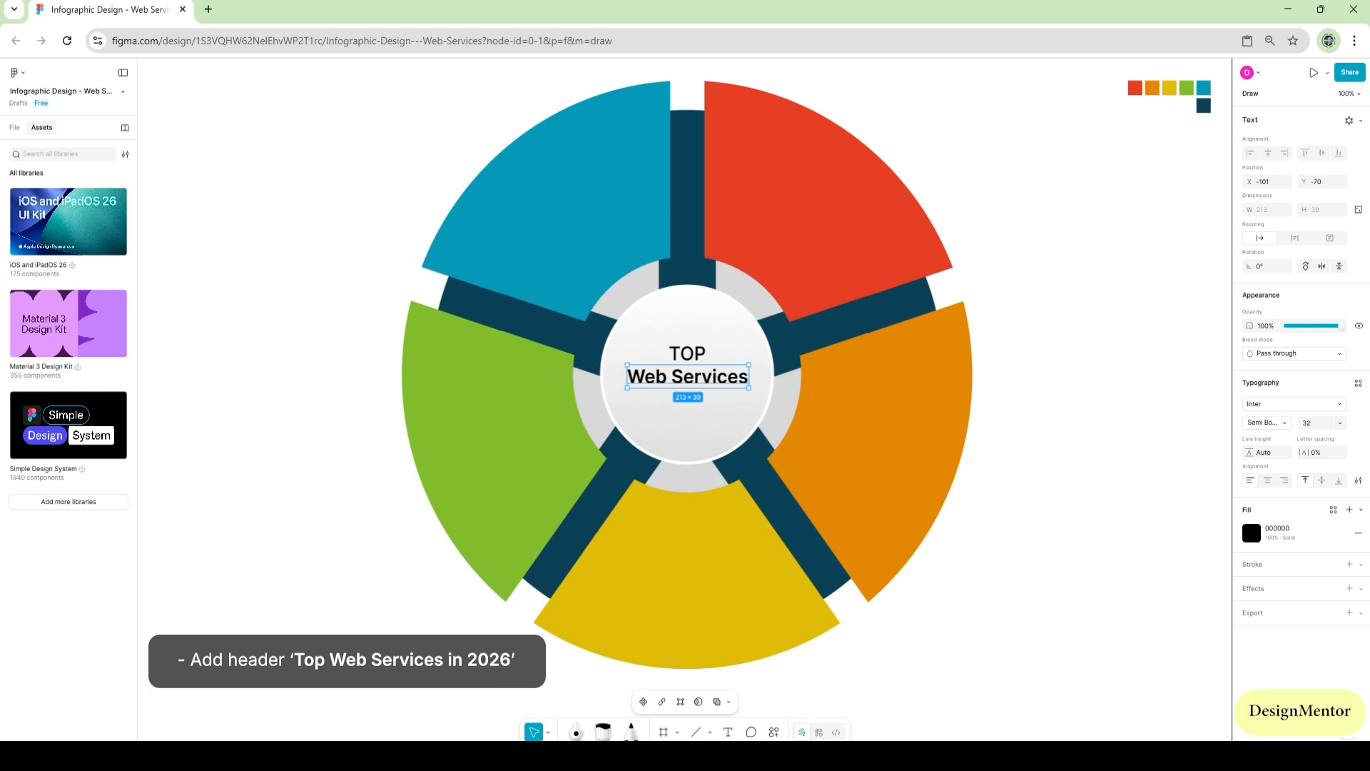
# Set the font weight of the "TOP" text to Regular
pyautogui.press('Escape')
pyautogui.click(687, 354)
pyautogui.click(1266, 423)
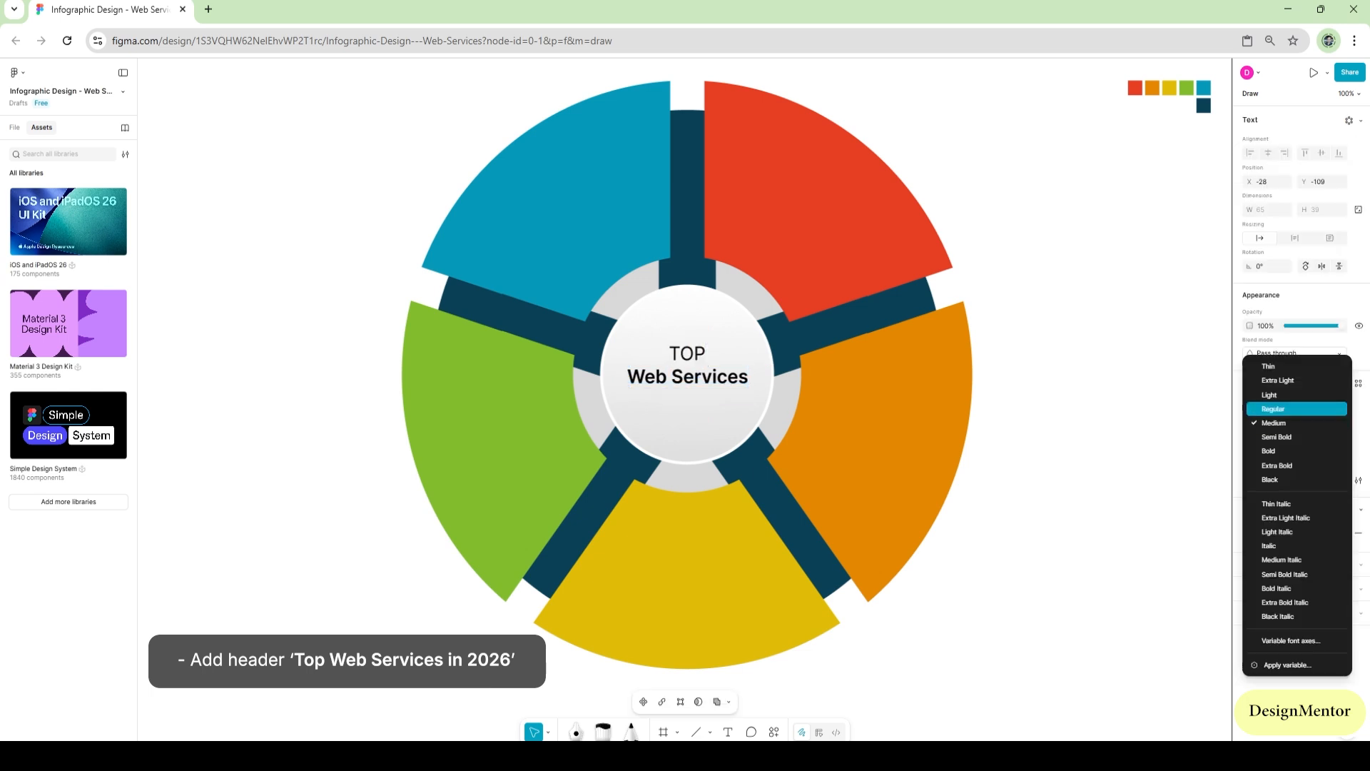
pyautogui.click(1273, 408)
pyautogui.moveTo(687, 353); pyautogui.dragTo(687, 401)
pyautogui.press('Return')
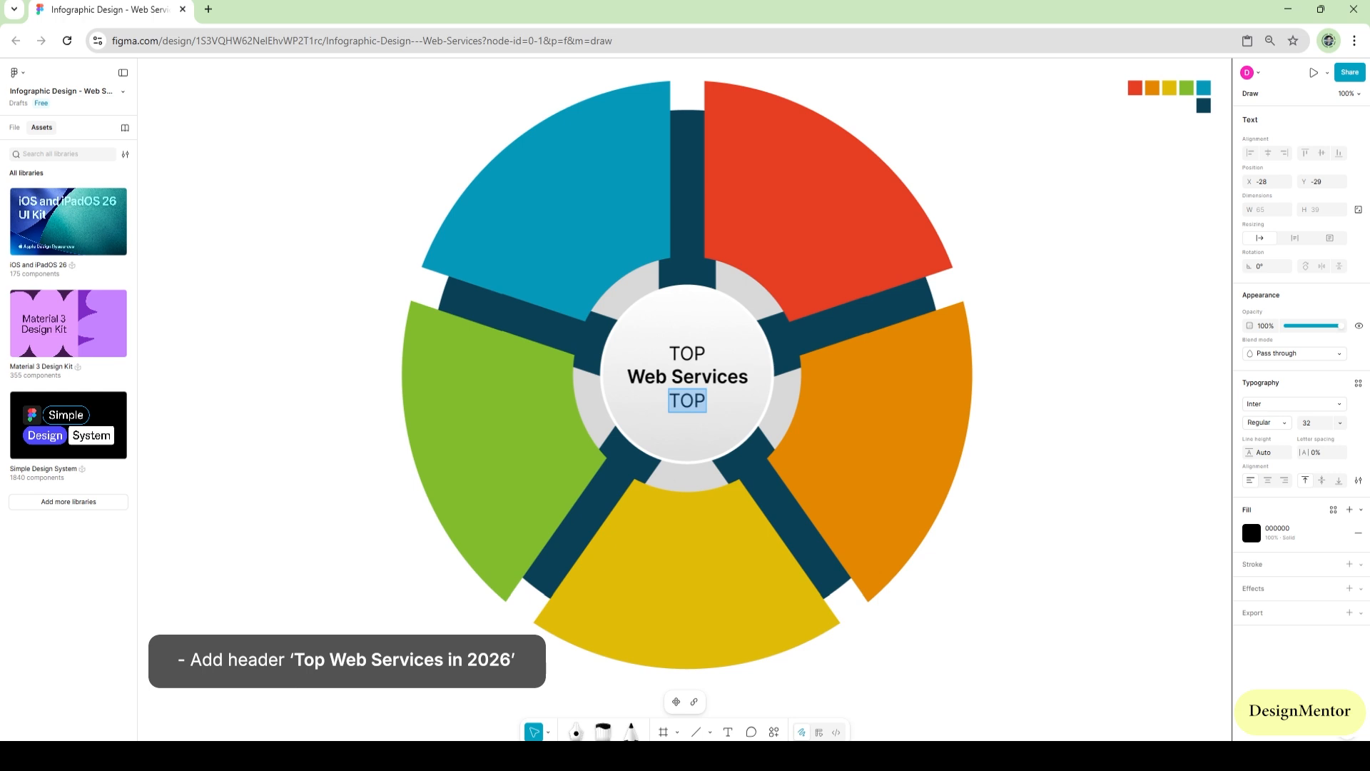
pyautogui.press('Escape')
pyautogui.press('Delete')
# Add the text "In 2026" in Regular at size 32 and place it centered below "Web Services"
pyautogui.press('t')
pyautogui.click(650, 414)
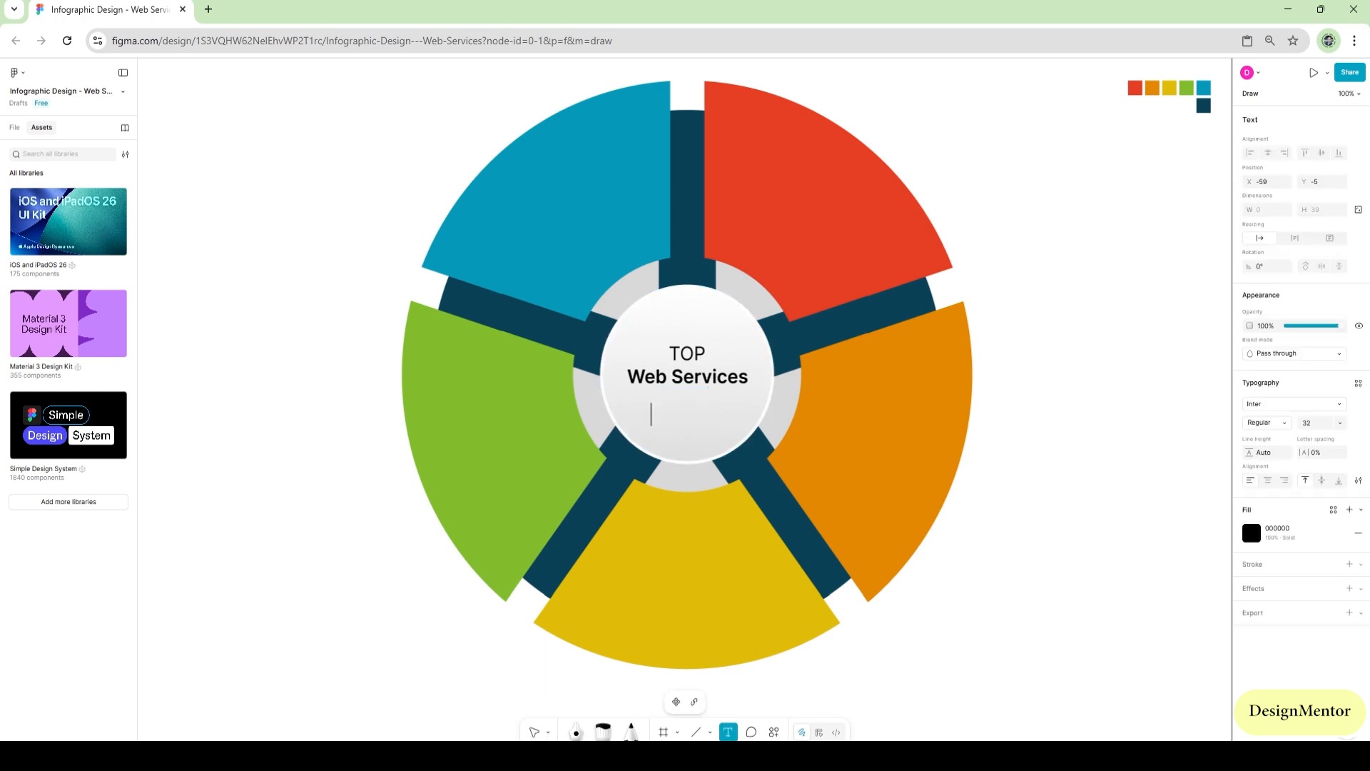
pyautogui.write('In 2026')
pyautogui.hotkey('ctrl', 'a')
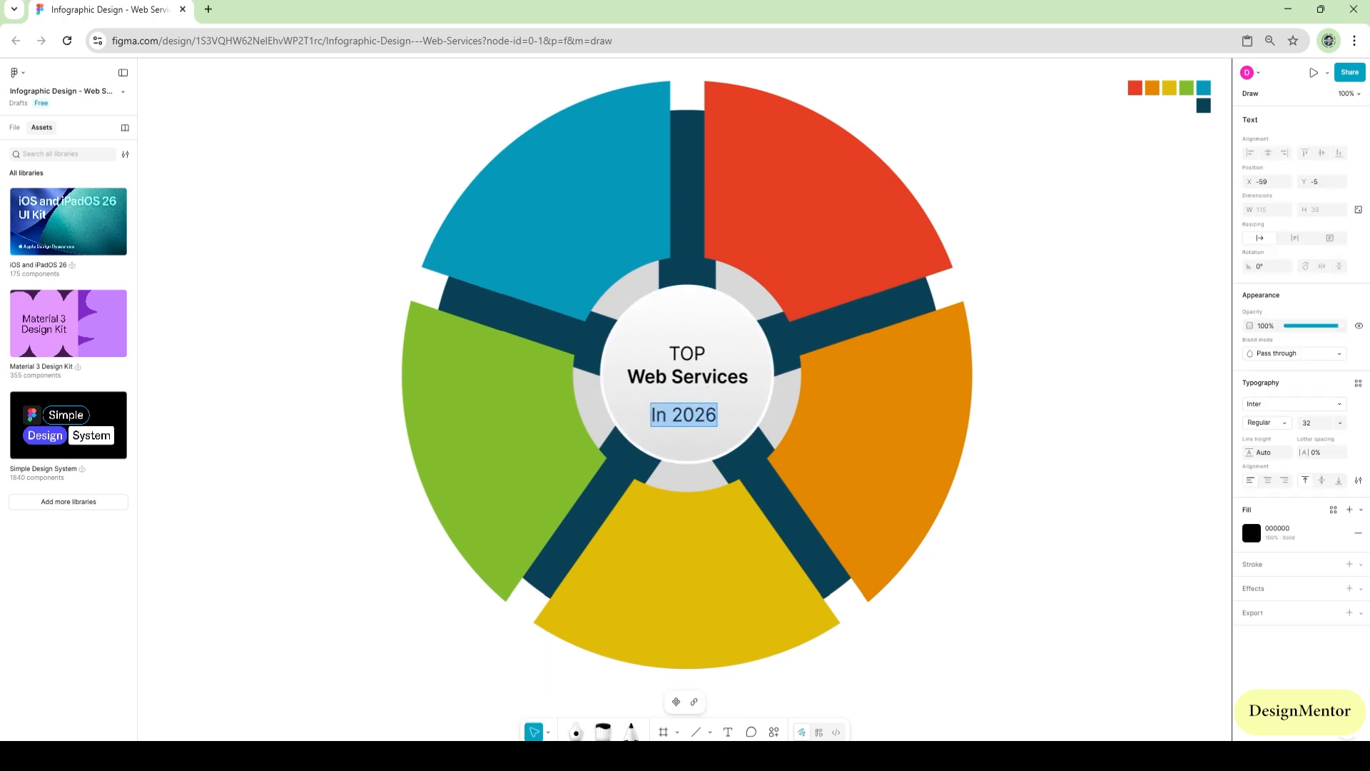
pyautogui.press('Escape')
pyautogui.moveTo(683, 415); pyautogui.dragTo(691, 401)
pyautogui.press('Escape')
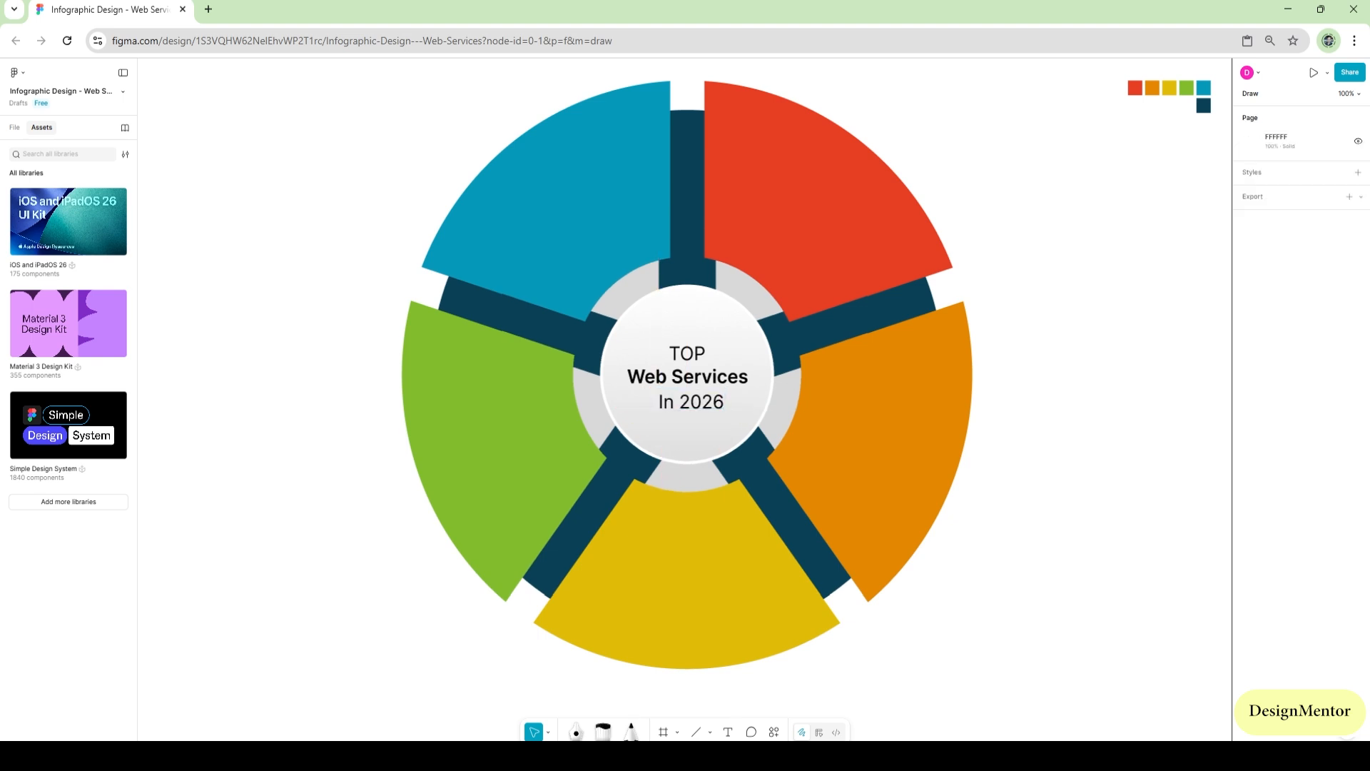
# Add the text "Amazon Web Services" on the red segment in Inter Semi Bold at size 28
pyautogui.press('t')
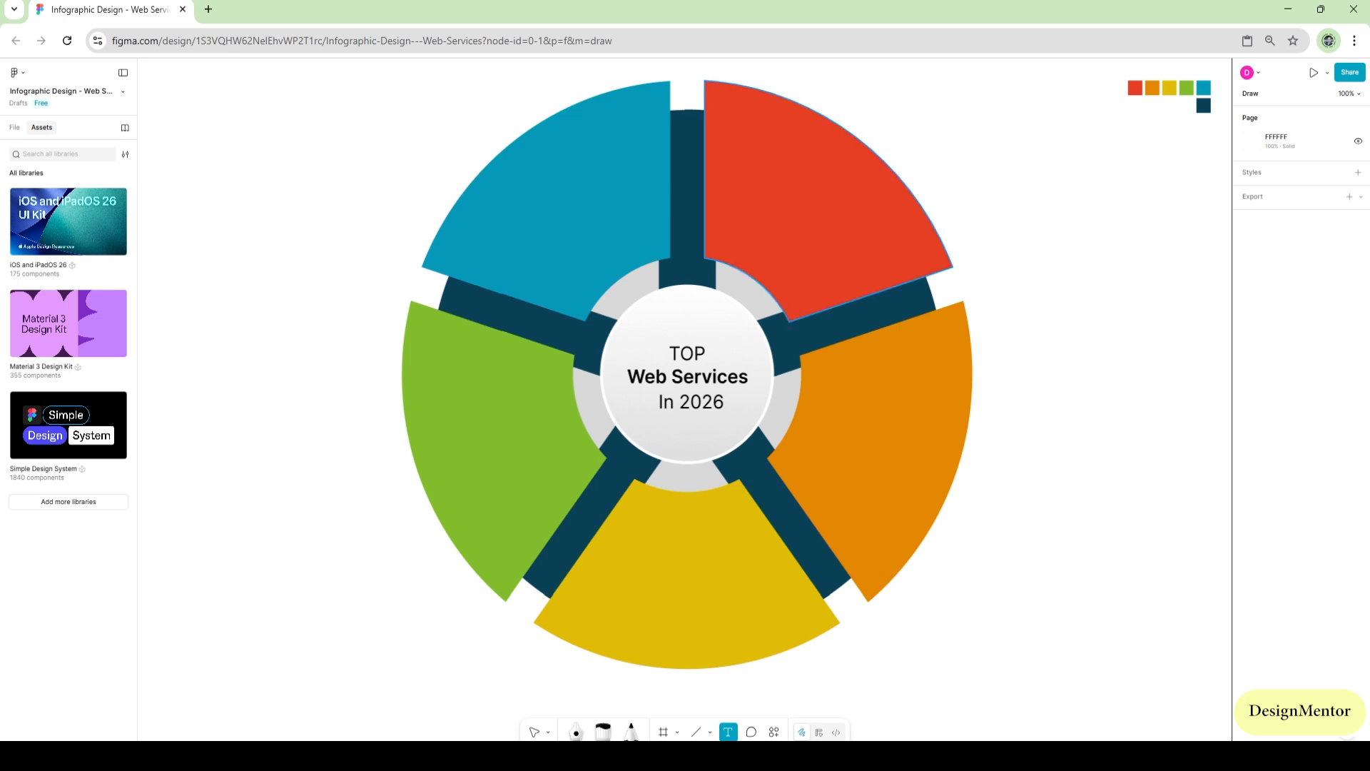
pyautogui.click(724, 211)
pyautogui.write('Am')
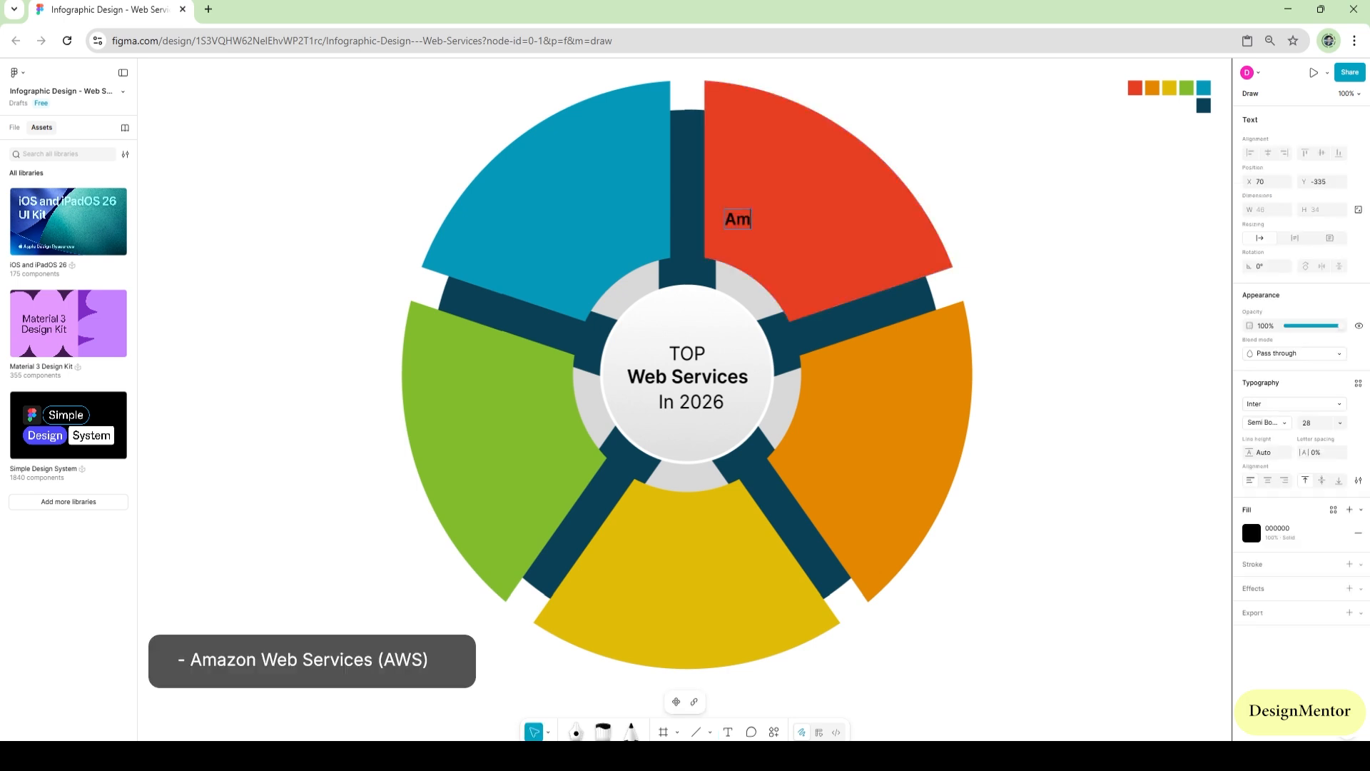
pyautogui.write('azon Web Services')
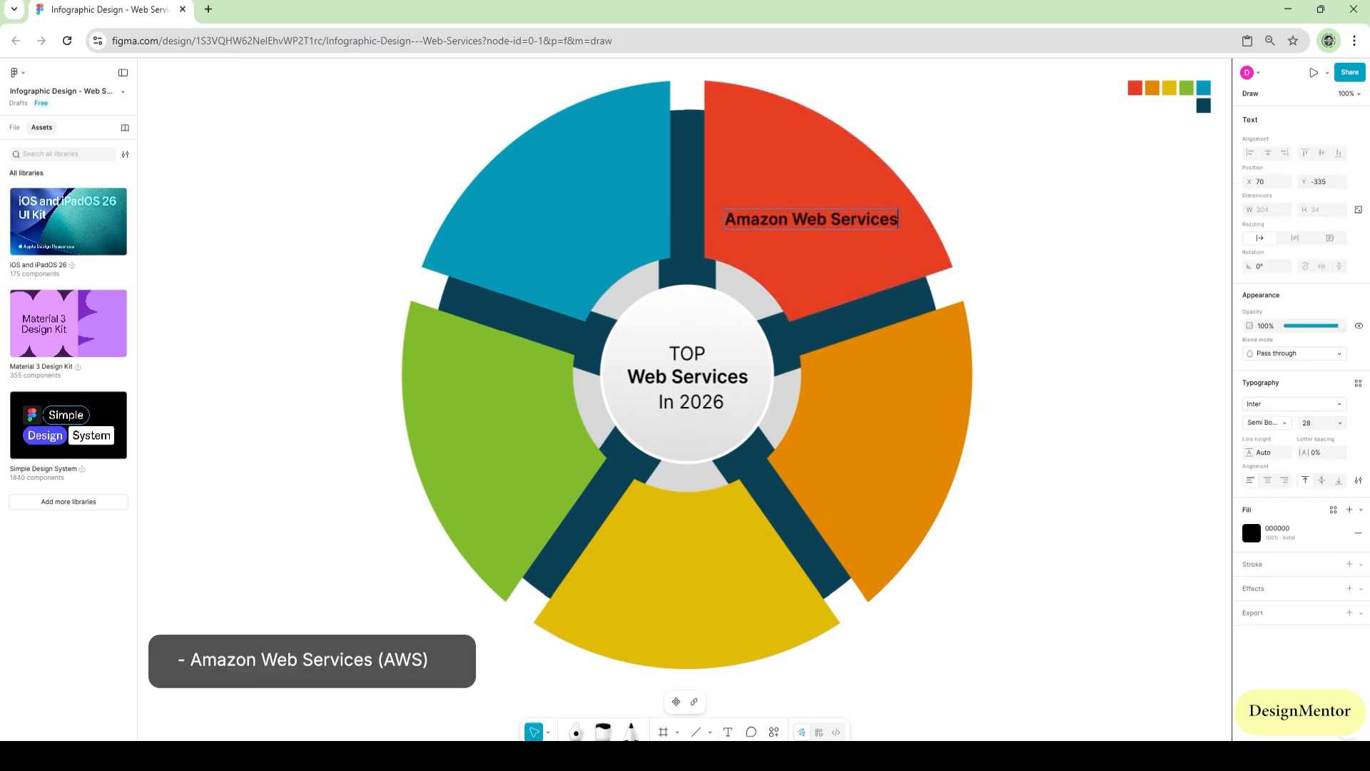
# Color the "Amazon Web Services" label white FFFFFF and adjust its vertical position on the red segment
pyautogui.hotkey('ctrl', 'a')
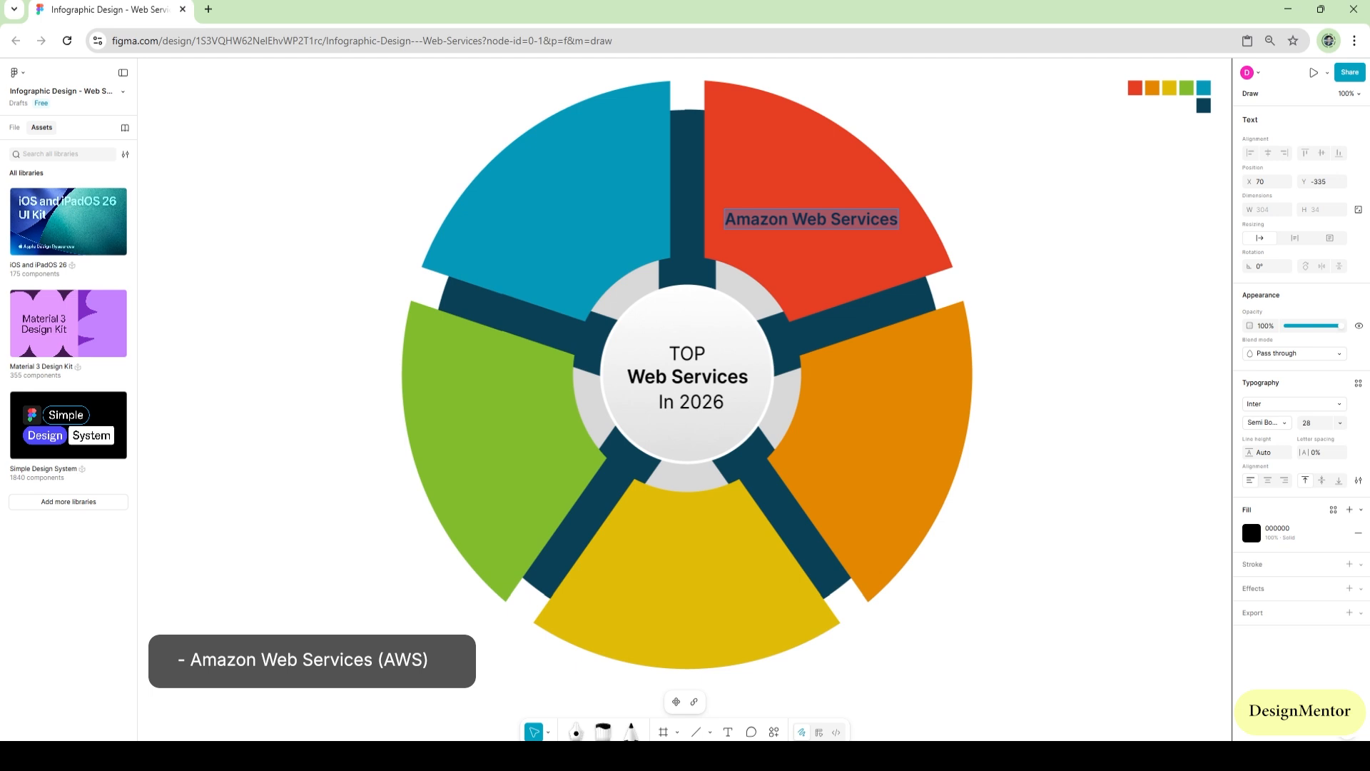
pyautogui.click(1251, 533)
pyautogui.moveTo(1167, 526); pyautogui.dragTo(1106, 500)
pyautogui.press('Escape')
pyautogui.moveTo(811, 219)
pyautogui.mouseDown()
pyautogui.moveTo(810, 208)
pyautogui.moveTo(811, 226)
pyautogui.mouseUp()
pyautogui.press('Escape')
# Duplicate the "Amazon Web Services" label as a second line directly below it and change the text to "(AWS)"
pyautogui.click(811, 207)
pyautogui.press('Return')
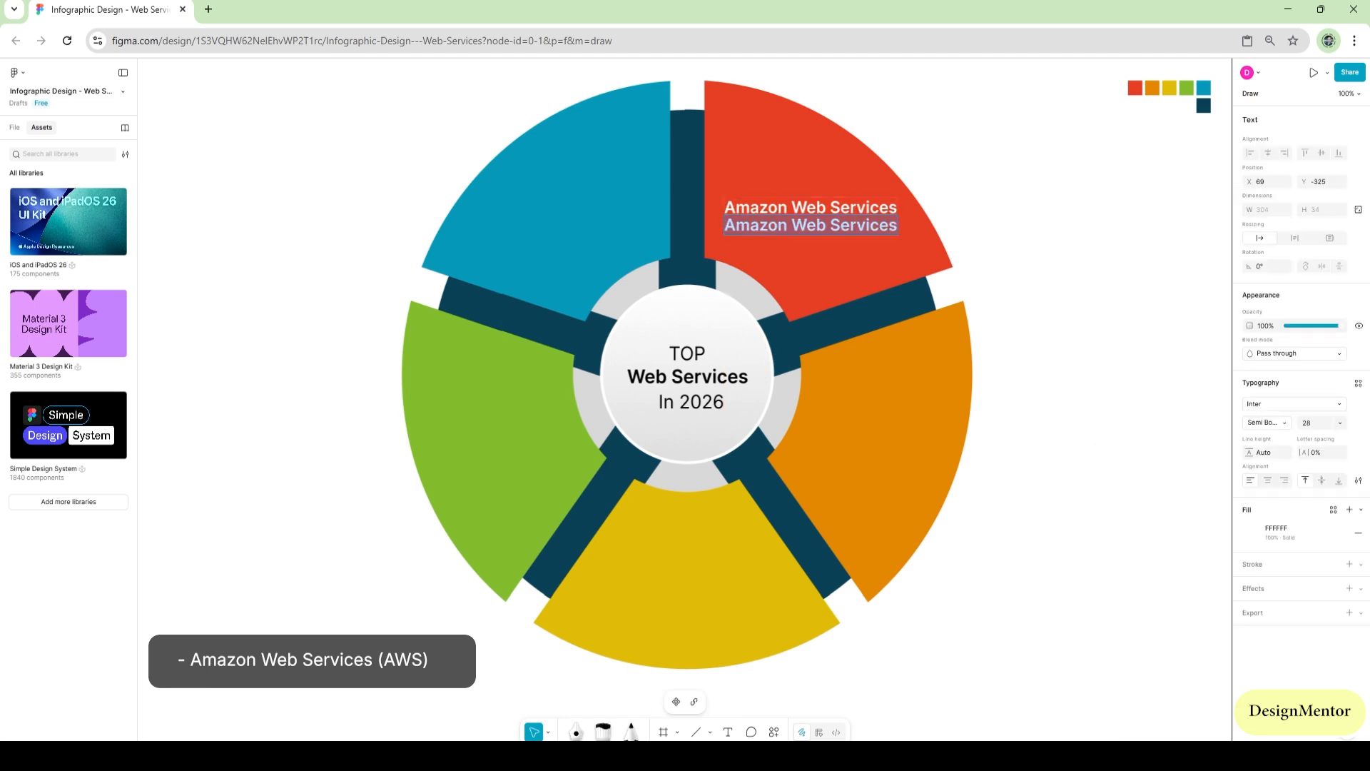
pyautogui.write('(A')
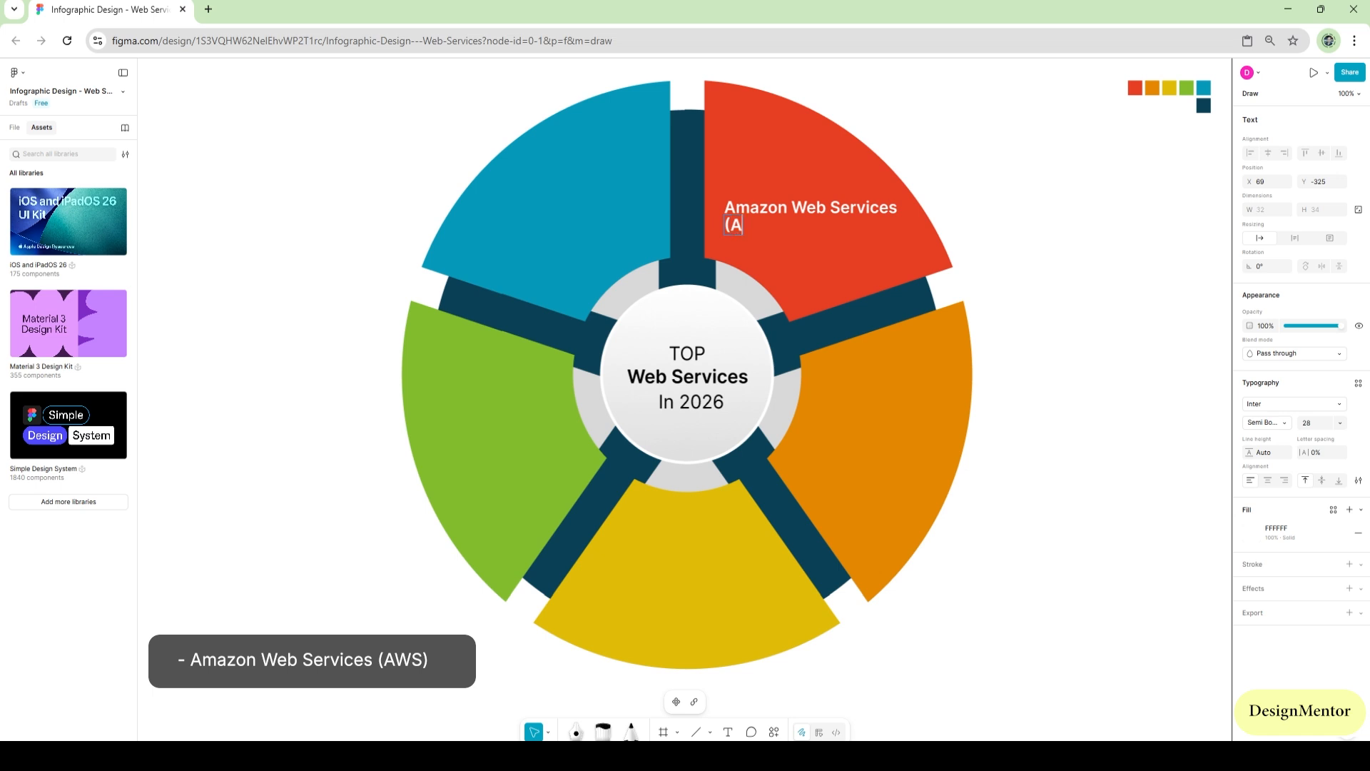
pyautogui.write('WS)')
pyautogui.press('Escape')
pyautogui.press('Escape')
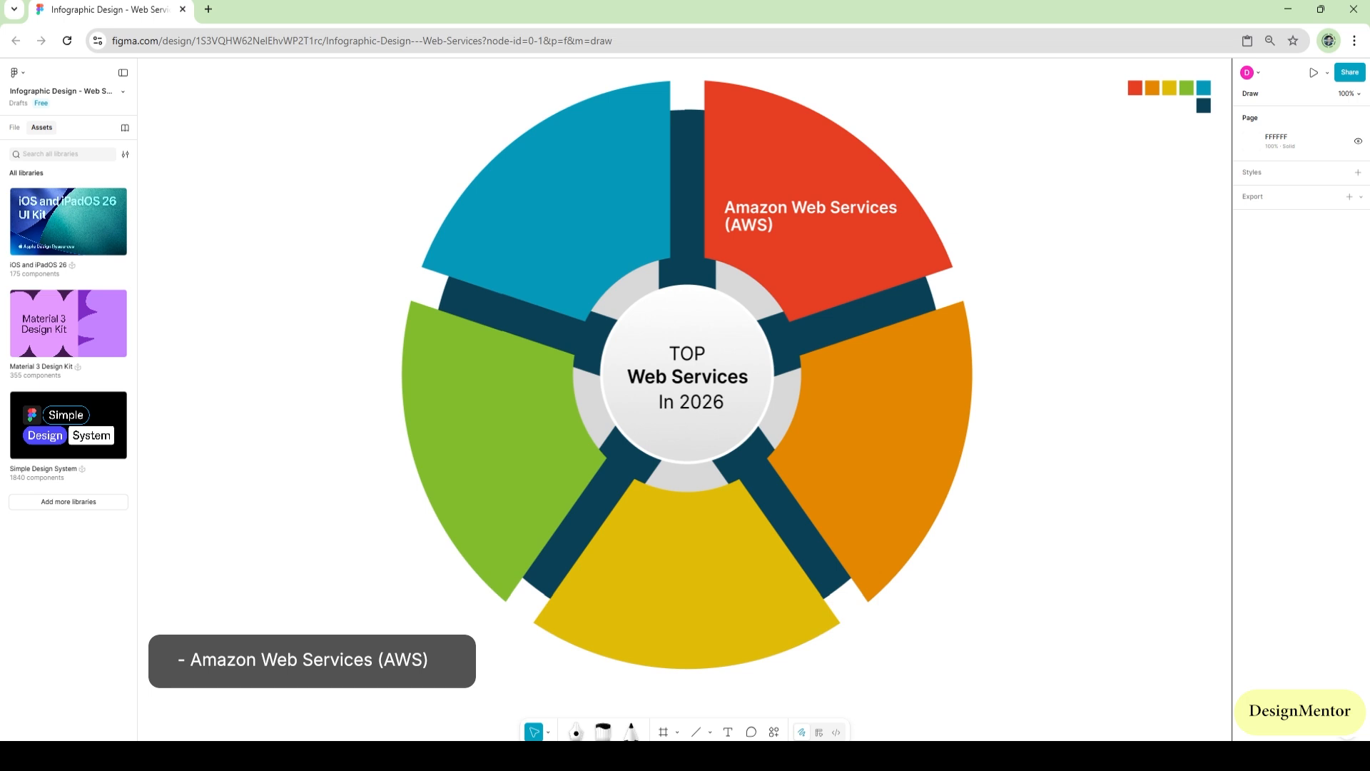
# Copy the "Amazon Web Services" label onto the orange segment, change it to "Microsoft Azure" and center it there
pyautogui.click(811, 207)
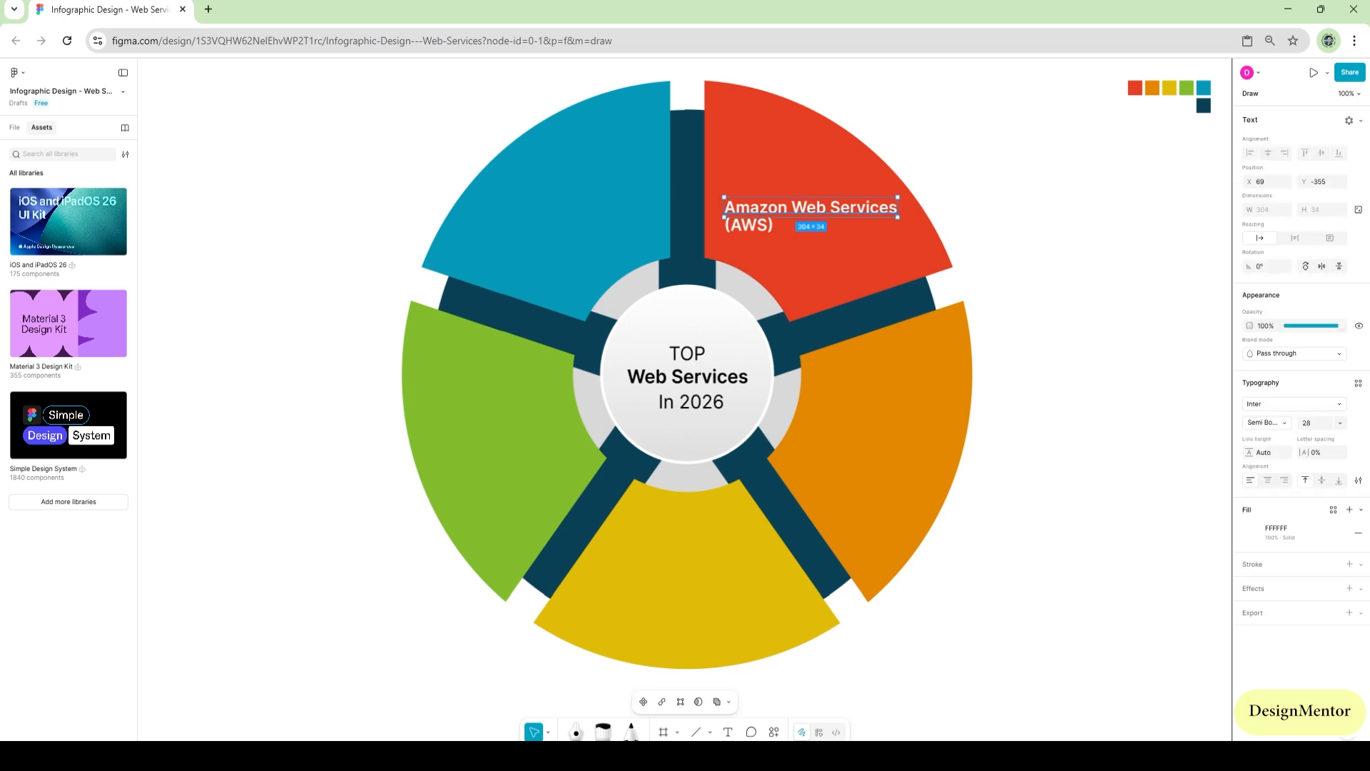
pyautogui.keyDown('alt'); pyautogui.moveTo(811, 207); pyautogui.dragTo(876, 448); pyautogui.keyUp('alt')
pyautogui.press('Return')
pyautogui.write('M')
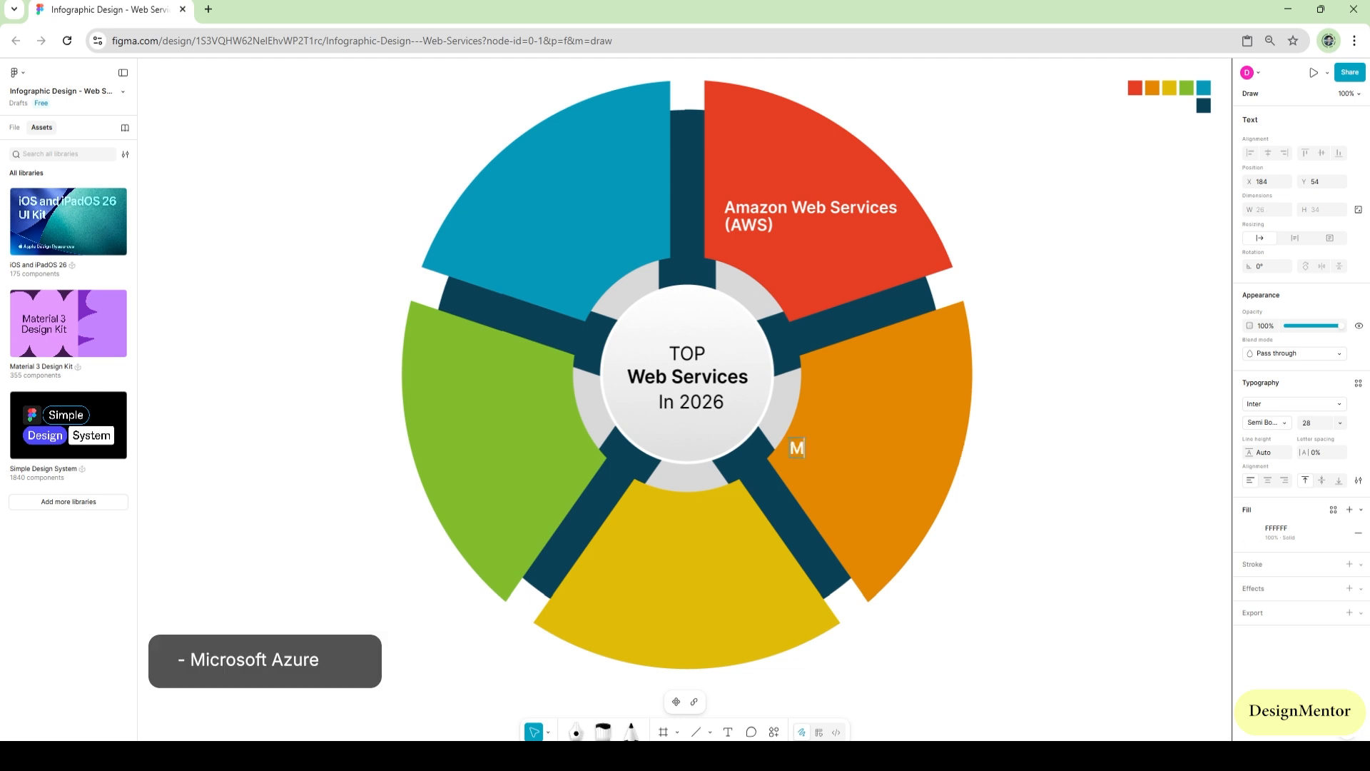
pyautogui.write('icrosoft Azure')
pyautogui.press('Escape')
pyautogui.press('Escape')
pyautogui.moveTo(851, 448); pyautogui.dragTo(880, 431)
pyautogui.press('Escape')
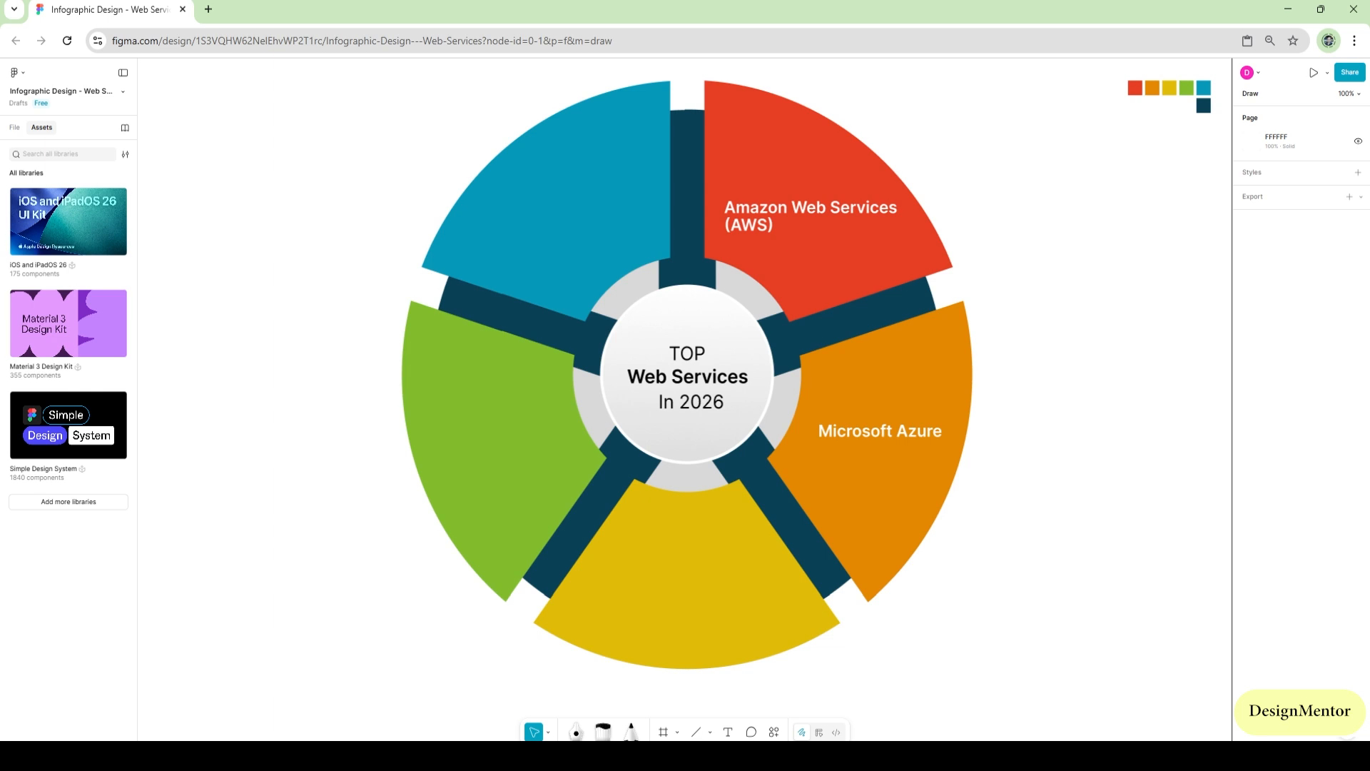
# Copy the "Microsoft Azure" label onto the yellow segment, change it to "Google Cloud Platform" and center it there
pyautogui.click(880, 431)
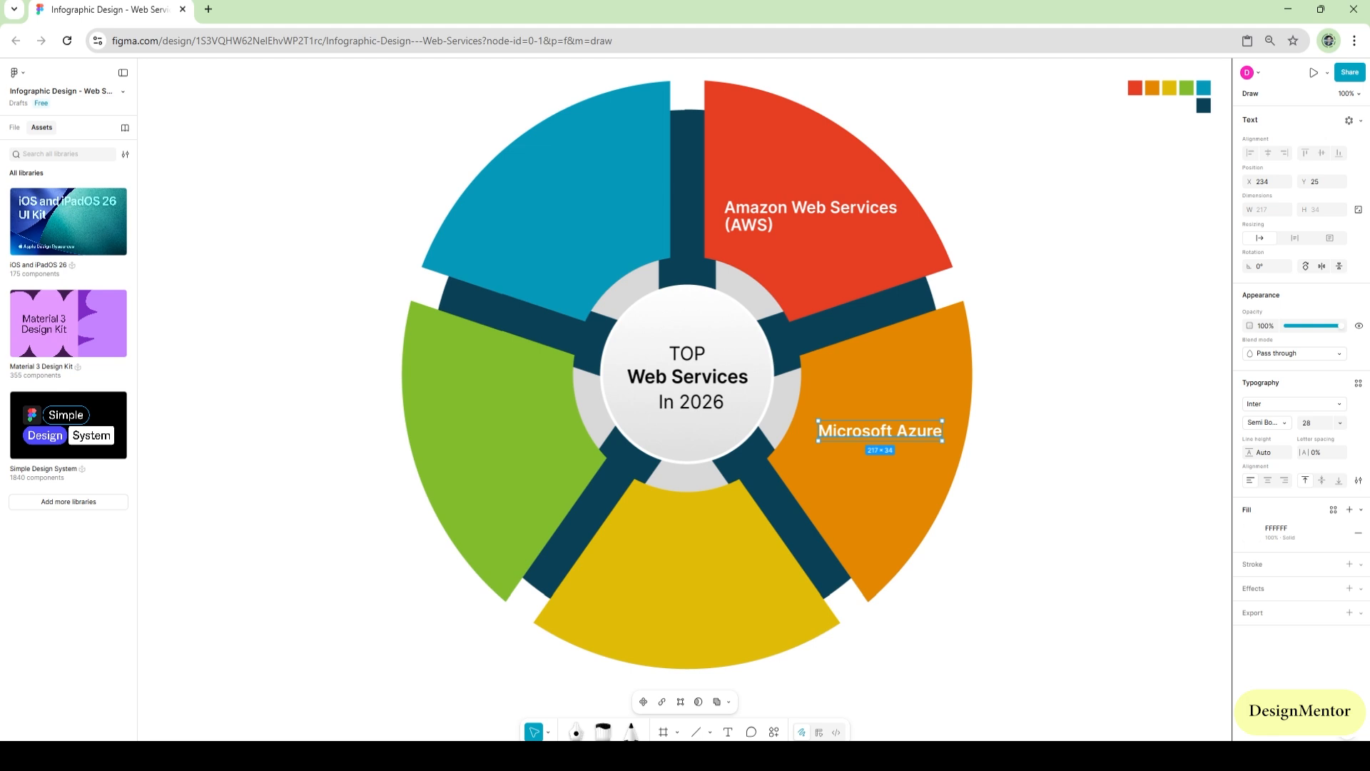
pyautogui.moveTo(880, 431); pyautogui.dragTo(687, 583)
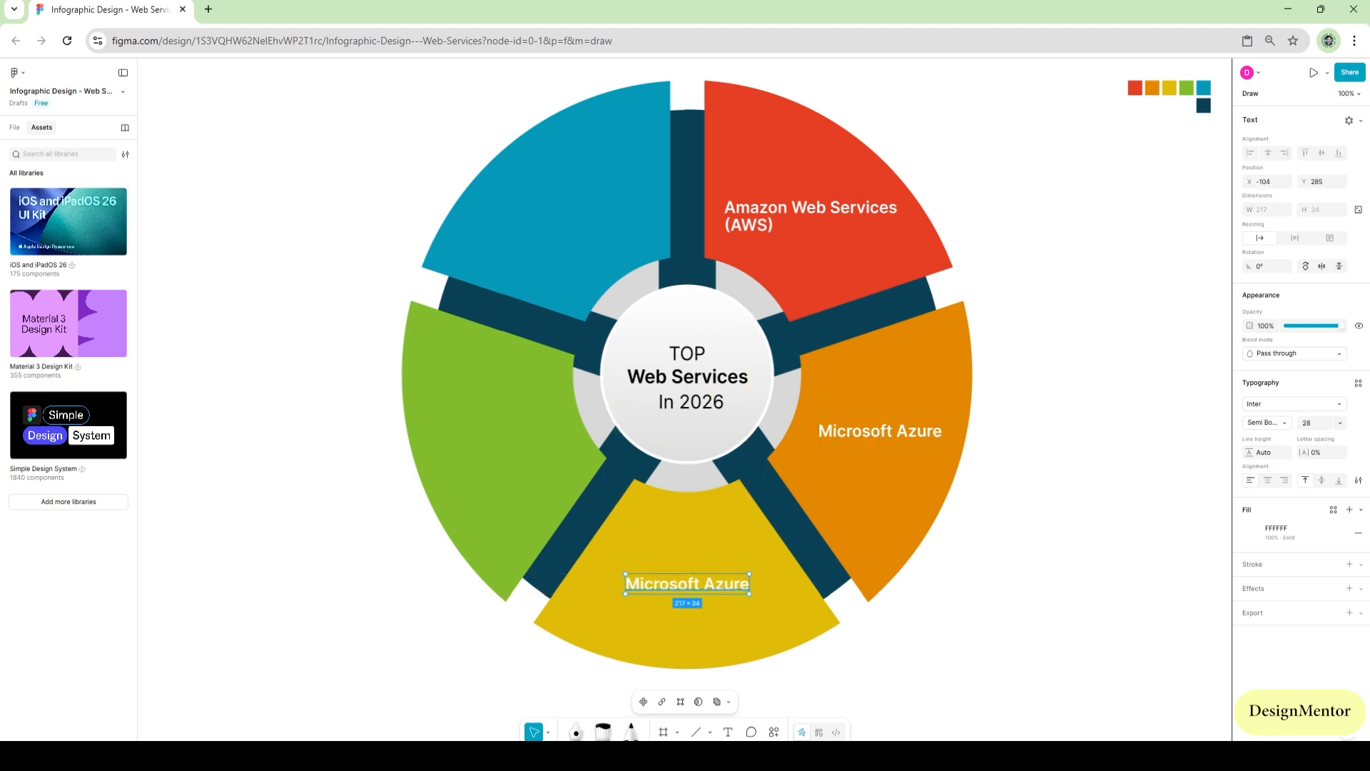
pyautogui.press('Return')
pyautogui.write('Google Cl')
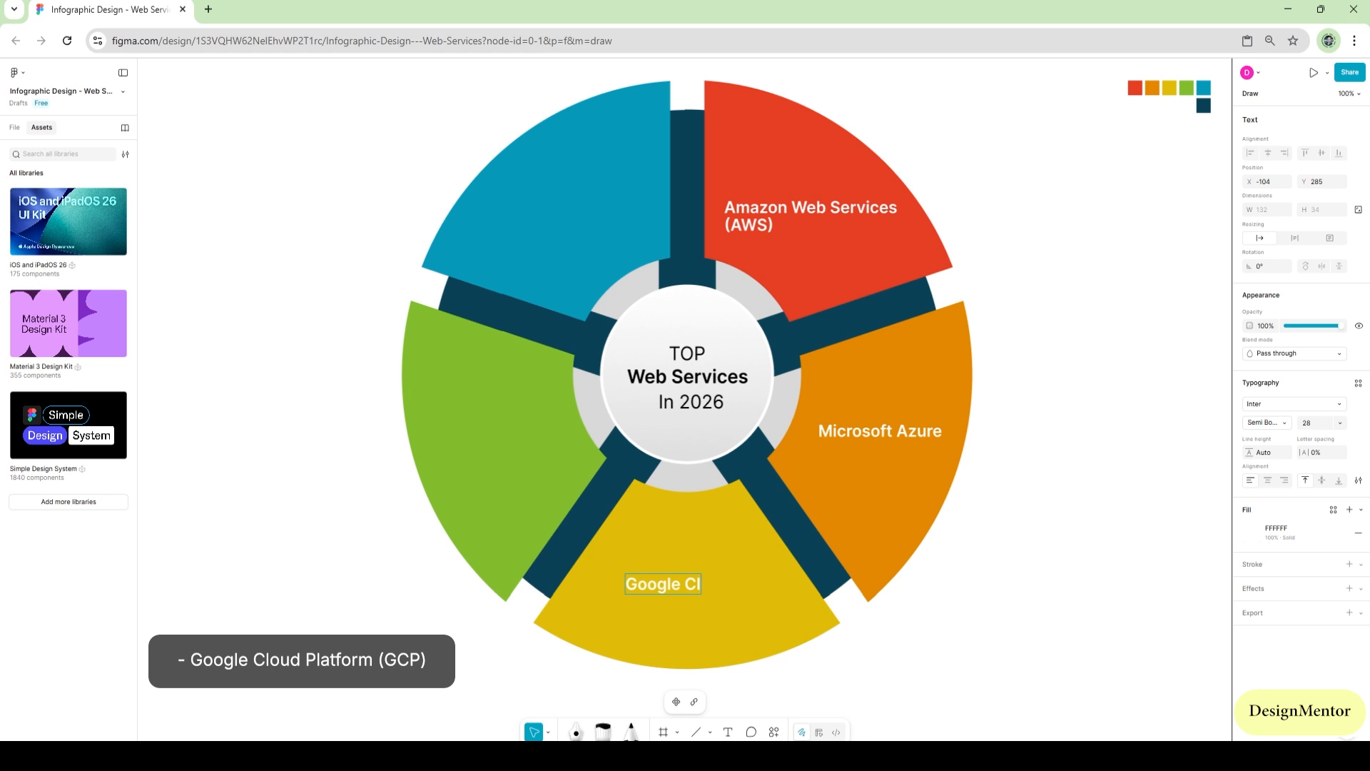
pyautogui.write('oud')
pyautogui.write('Platform')
pyautogui.press('Escape')
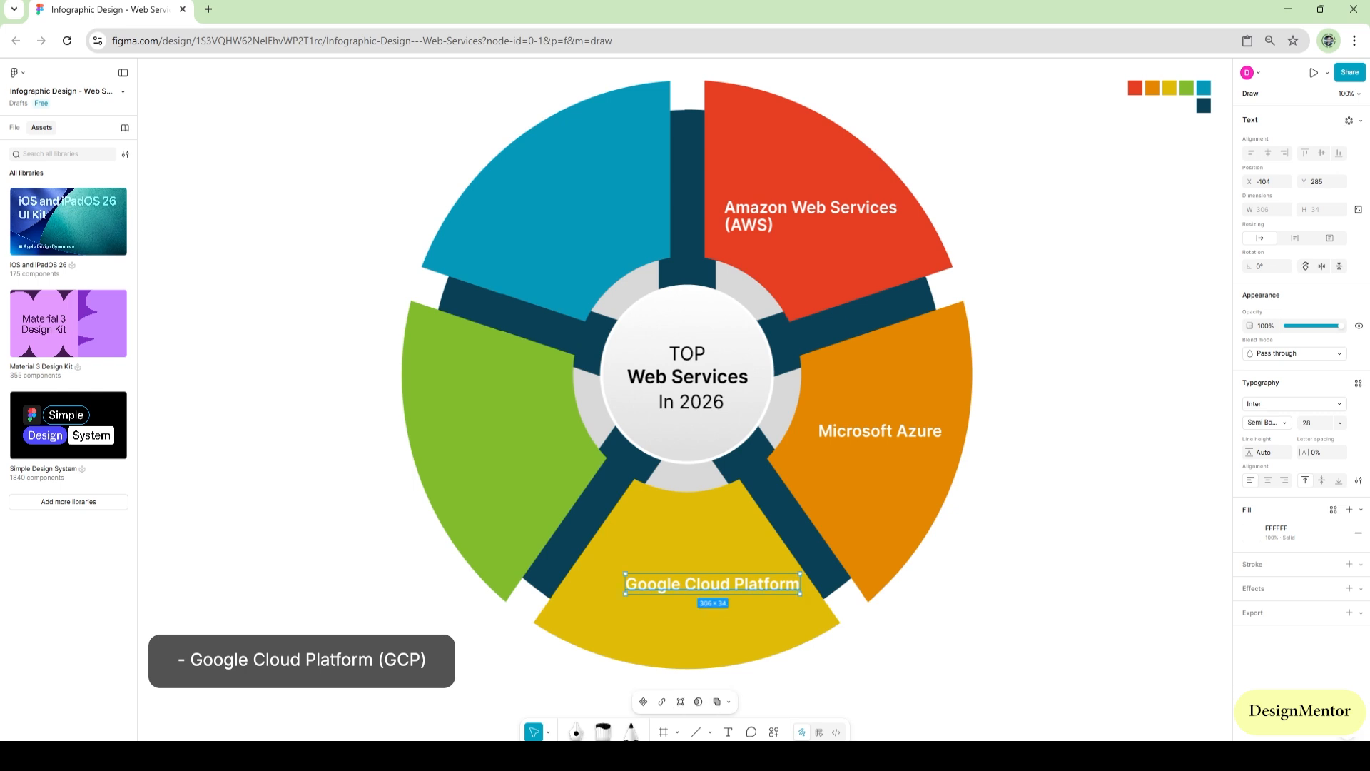
pyautogui.press('Escape')
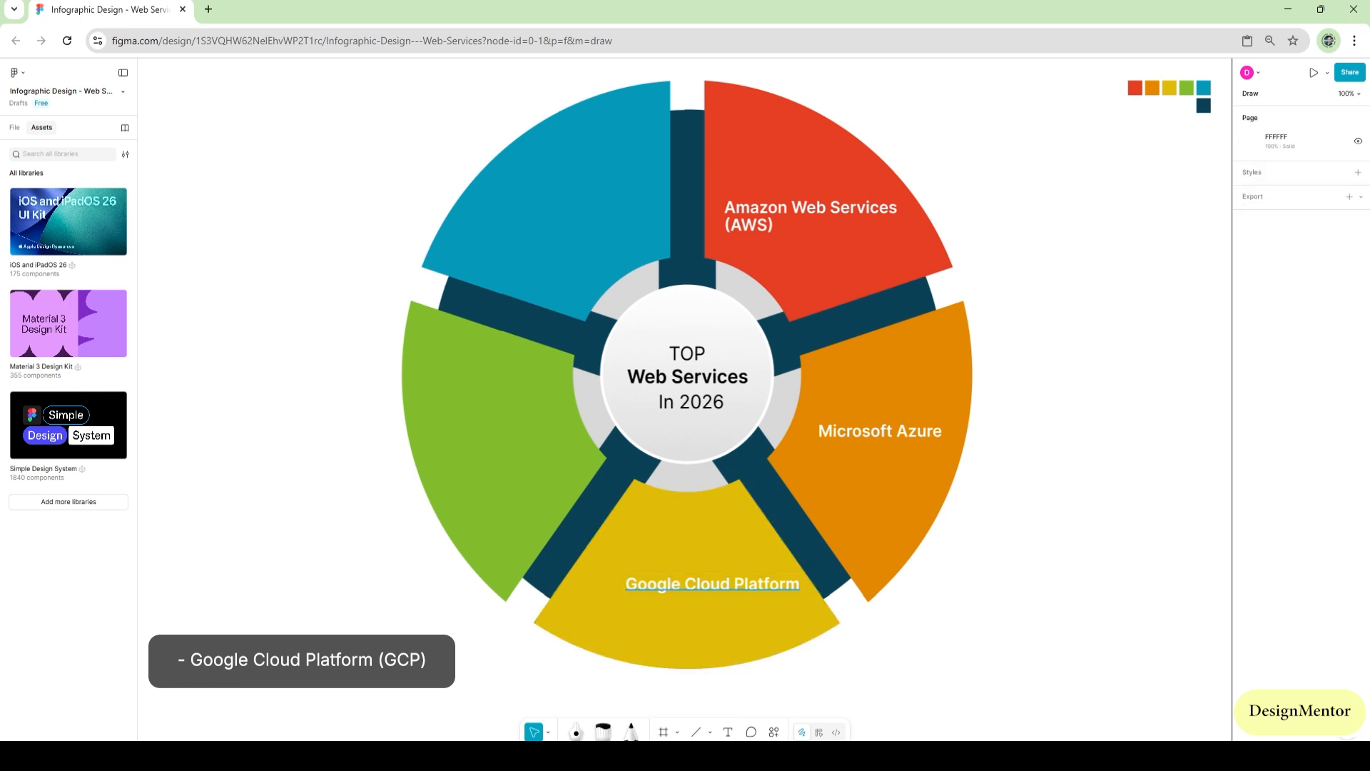
pyautogui.moveTo(713, 584); pyautogui.dragTo(690, 583)
pyautogui.press('Escape')
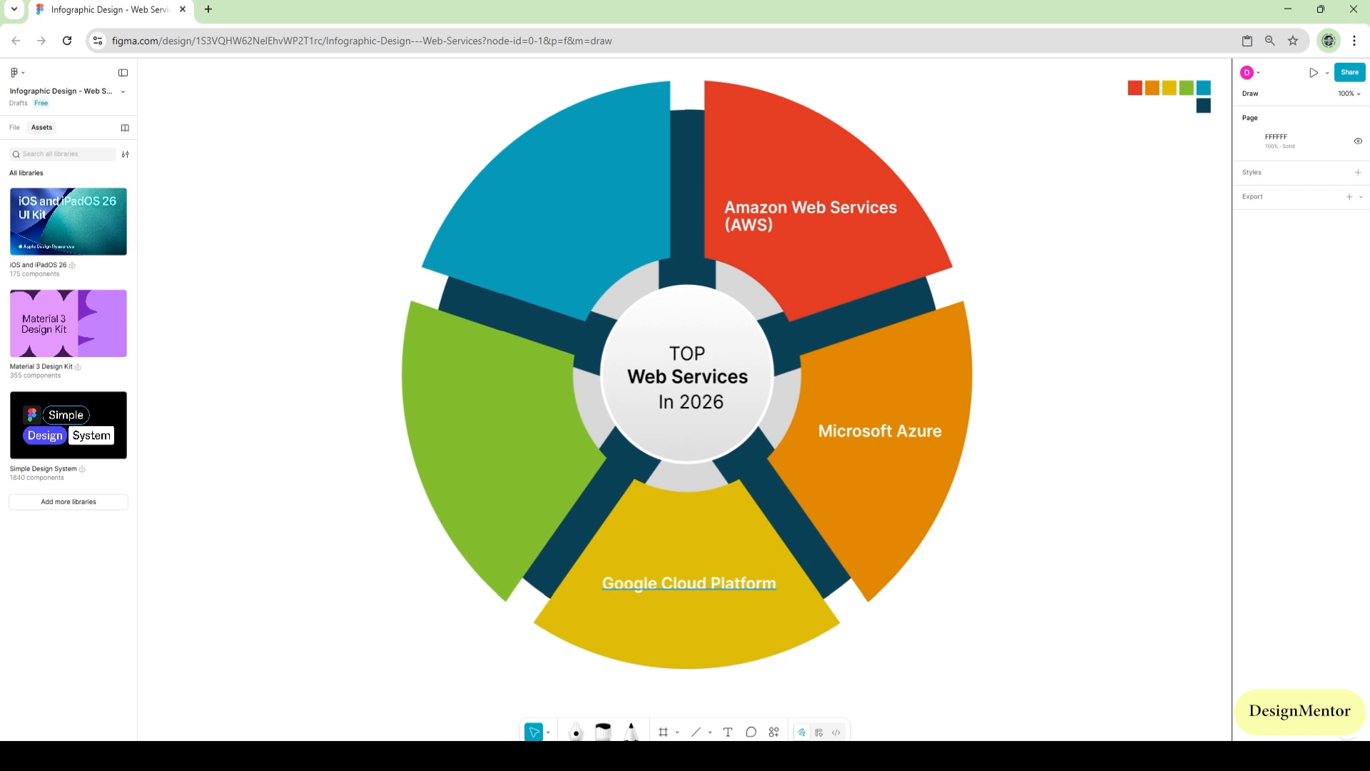
# Copy the "Google Cloud Platform" label onto the green segment and change its text to "Alibaba Cloud"
pyautogui.click(690, 584)
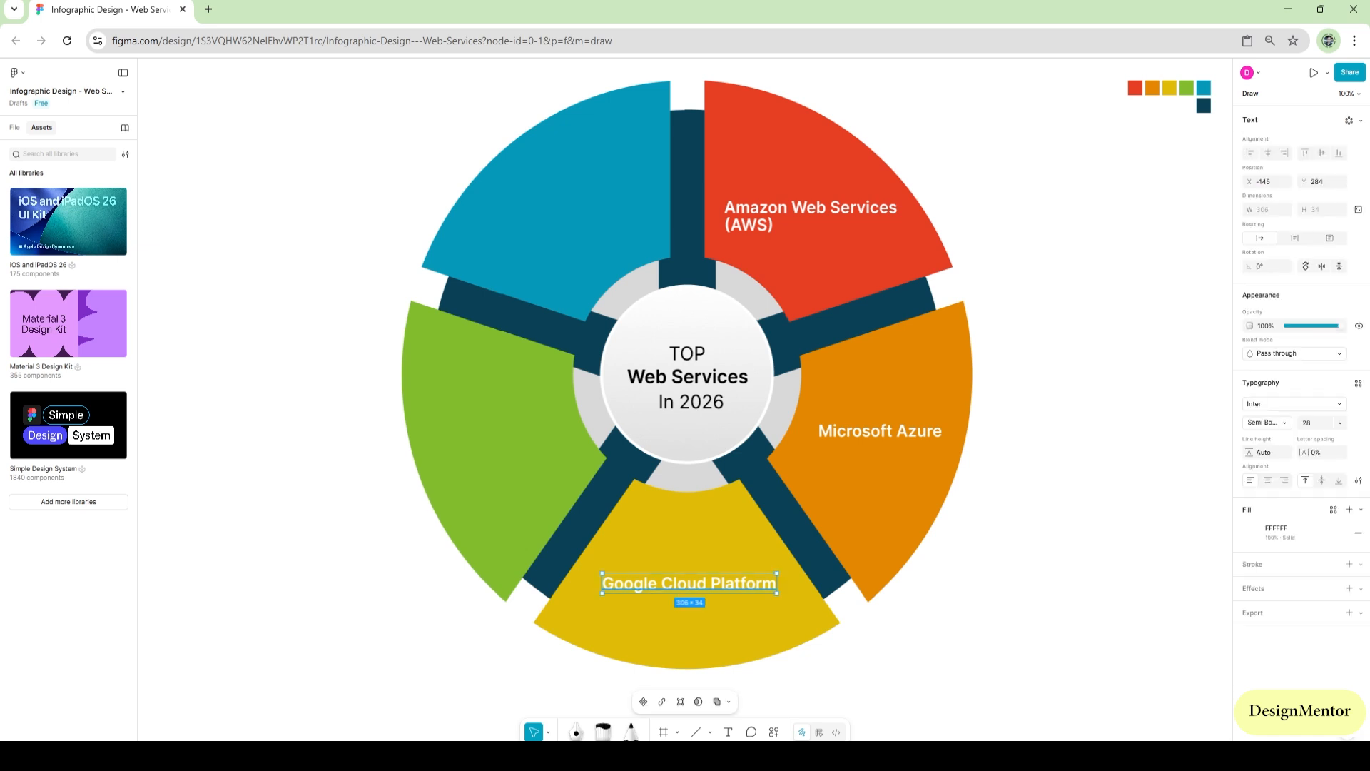
pyautogui.moveTo(689, 584); pyautogui.dragTo(519, 427)
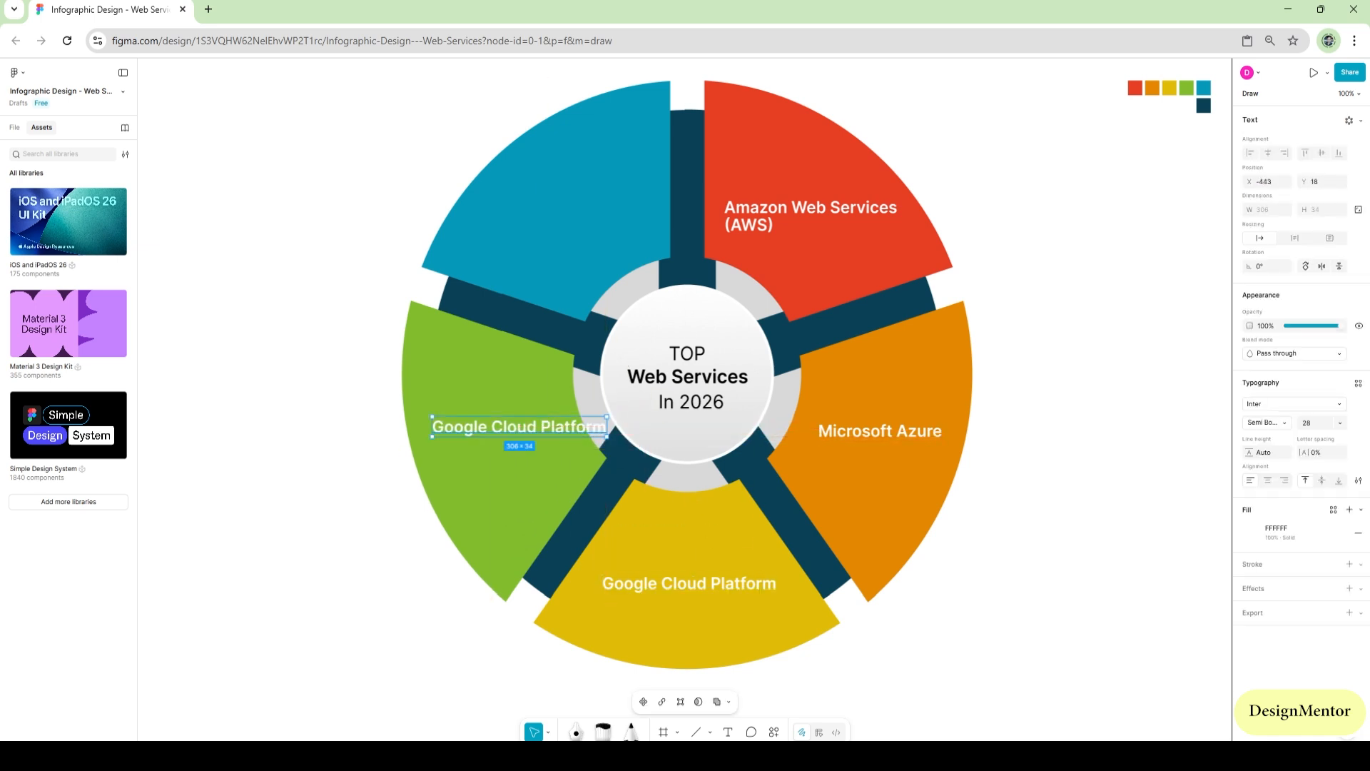
pyautogui.press('Return')
pyautogui.write('Ali')
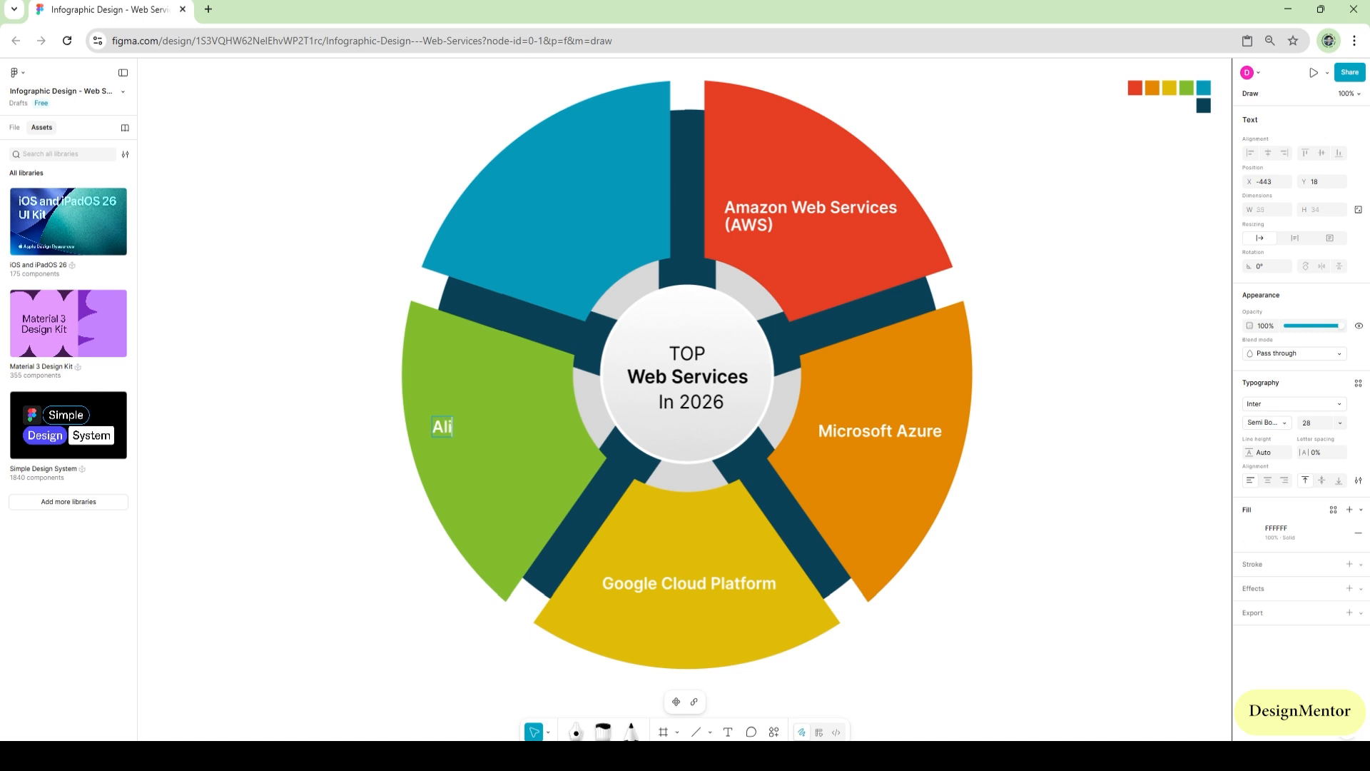
pyautogui.write('baba Cloud')
pyautogui.press('Escape')
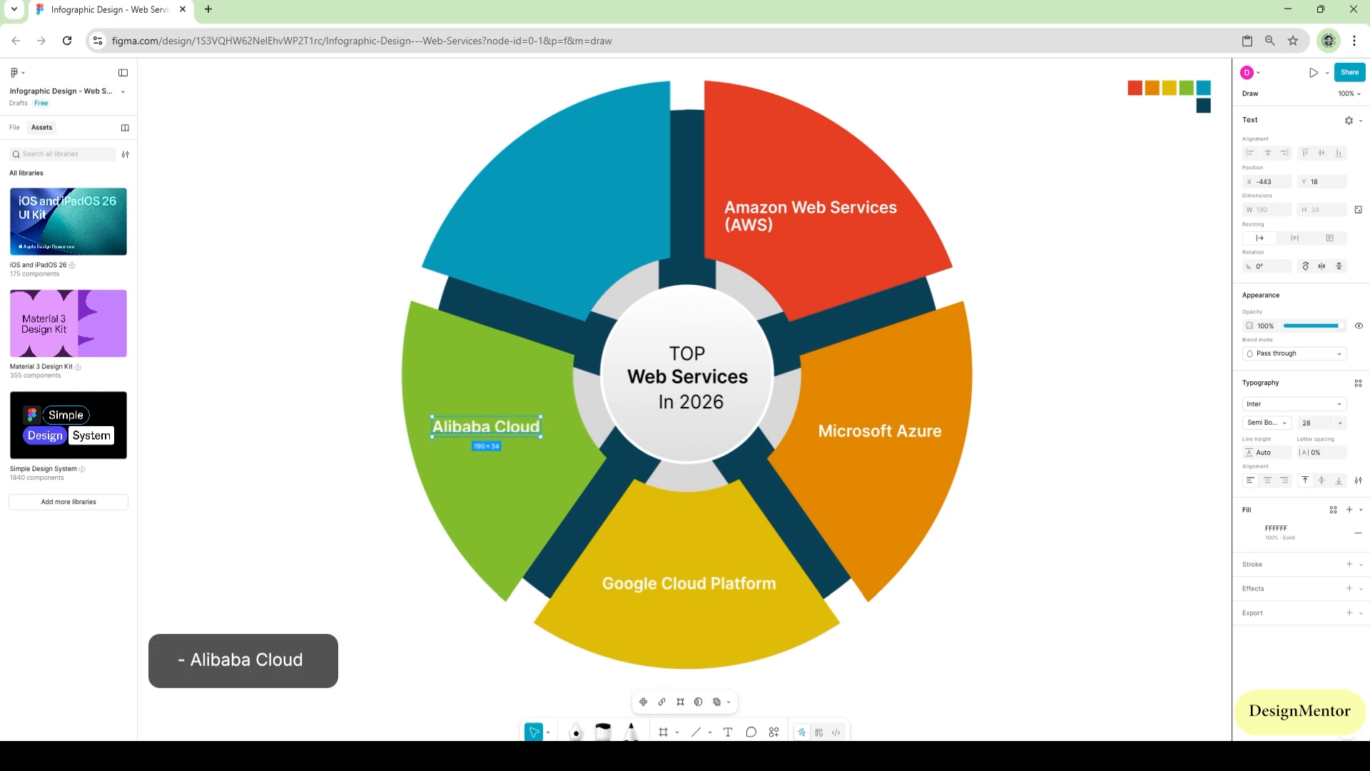